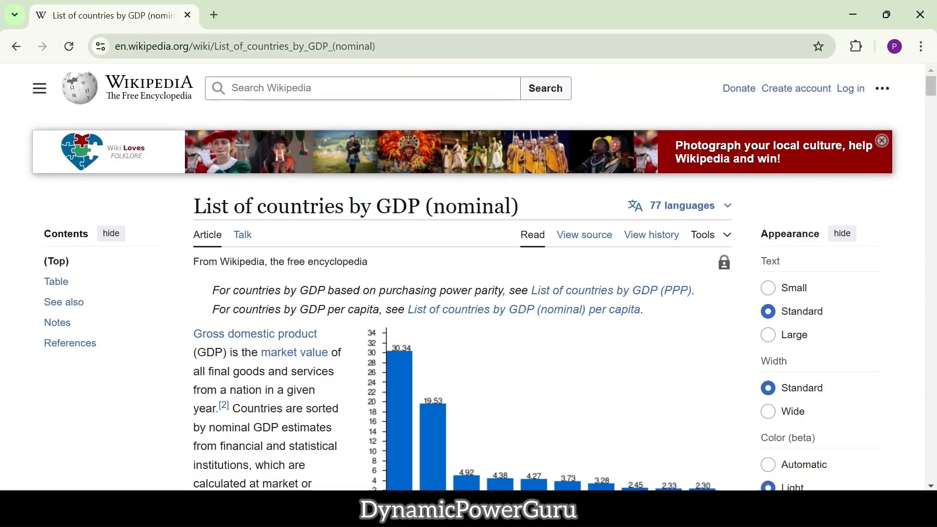
Switch to Power BI Desktop, search the data connectors for WEB and start a connection with the Web connector
left_click(405, 46)
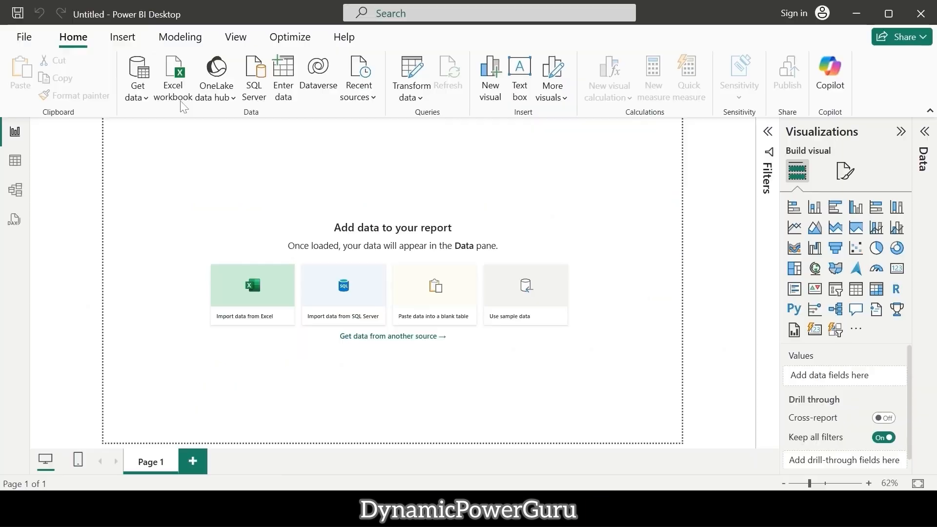
left_click(146, 98)
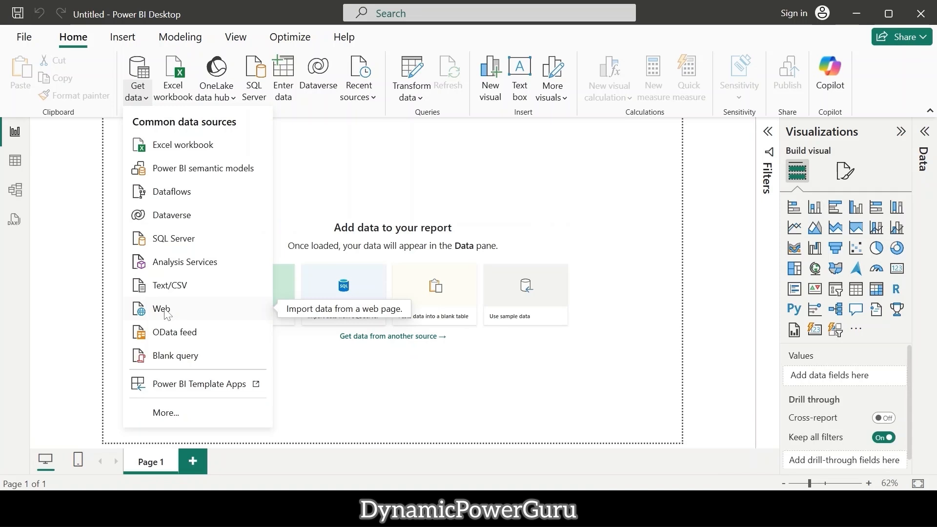
left_click(165, 414)
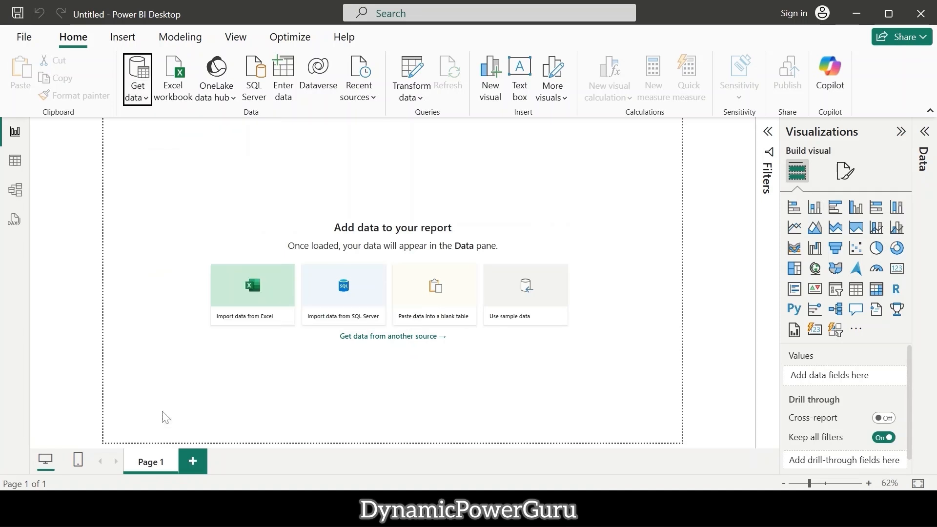
type("WEB")
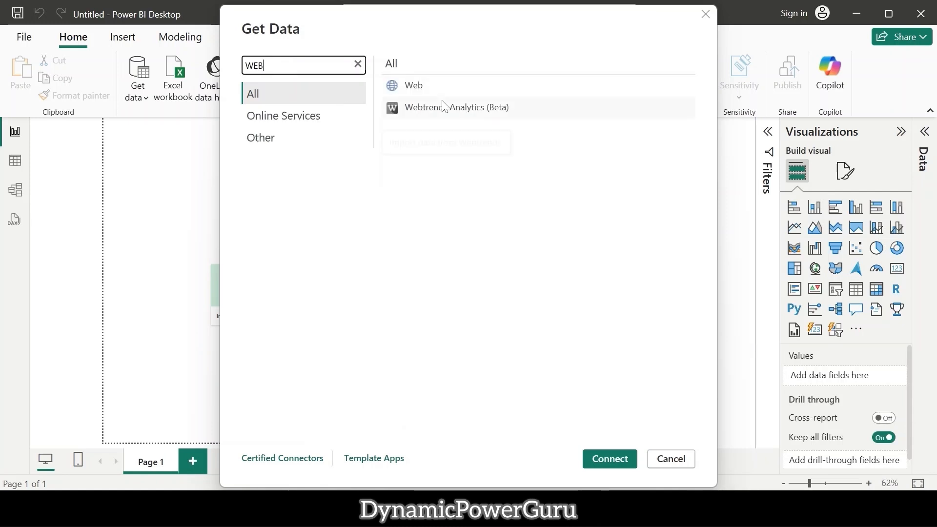
left_click(412, 85)
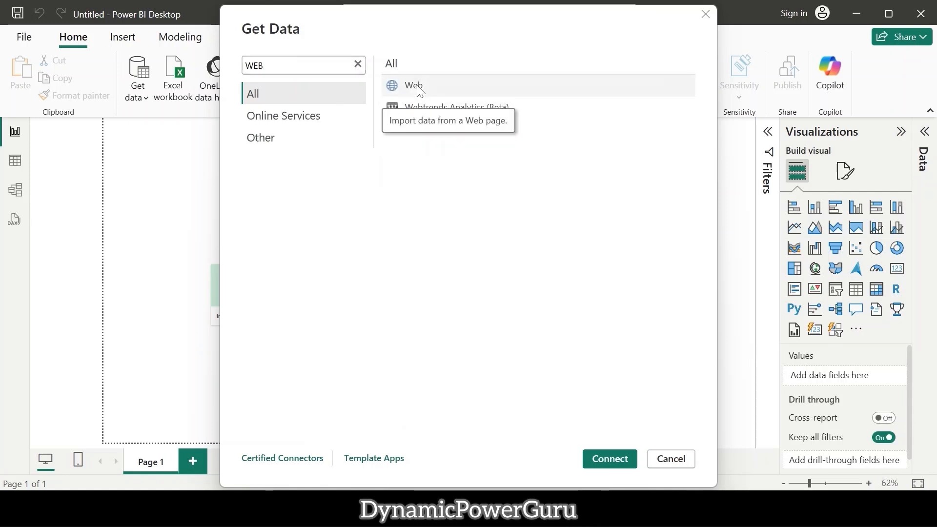
left_click(601, 462)
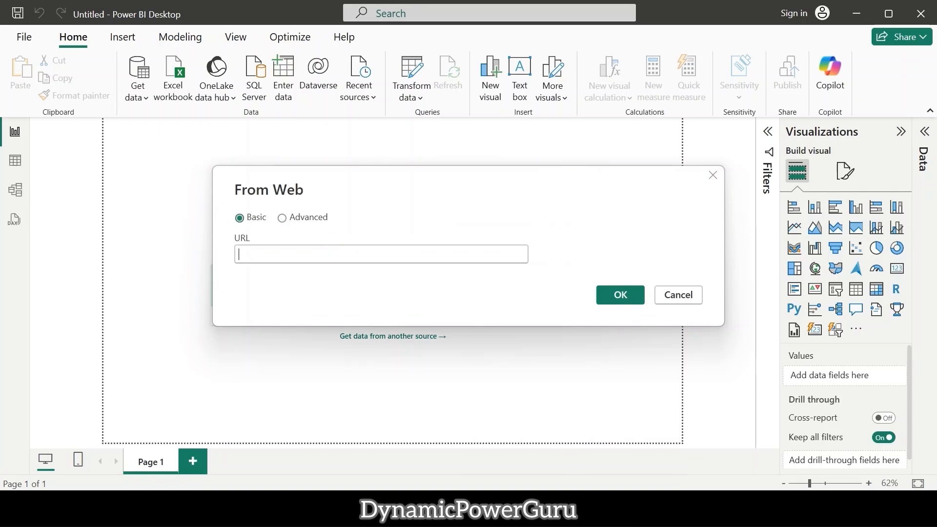
Copy the address of the Wikipedia page on countries by nominal GDP and connect to it as the web source URL
left_click(576, 518)
left_click(513, 46)
key("ctrl+c")
left_click(597, 518)
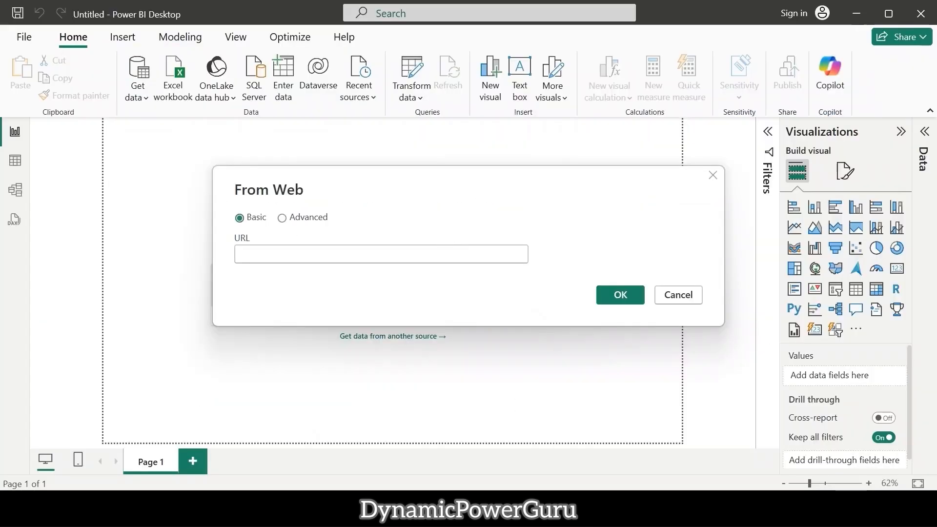
key("ctrl+v")
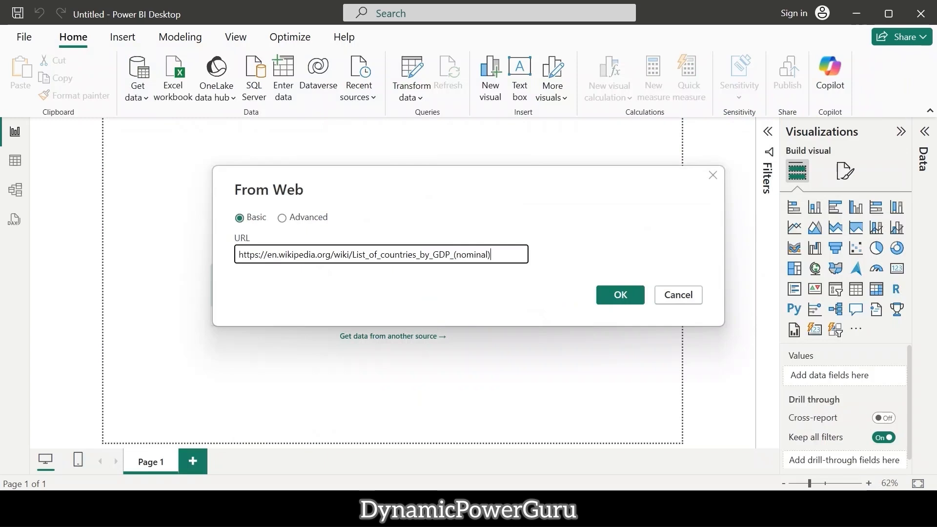
left_click(613, 296)
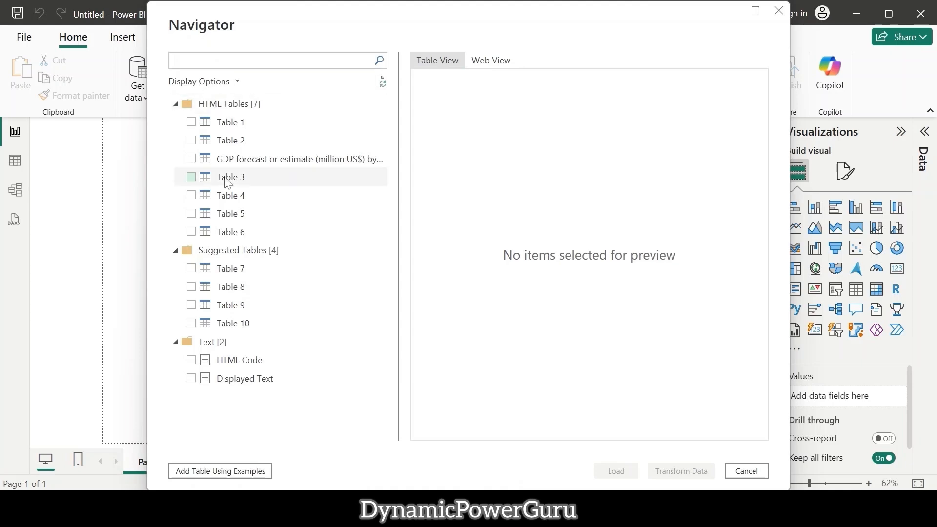
Choose the HTML table "GDP forecast or estimate (million US$) by country" and open it for transformation in Power Query
left_click(191, 160)
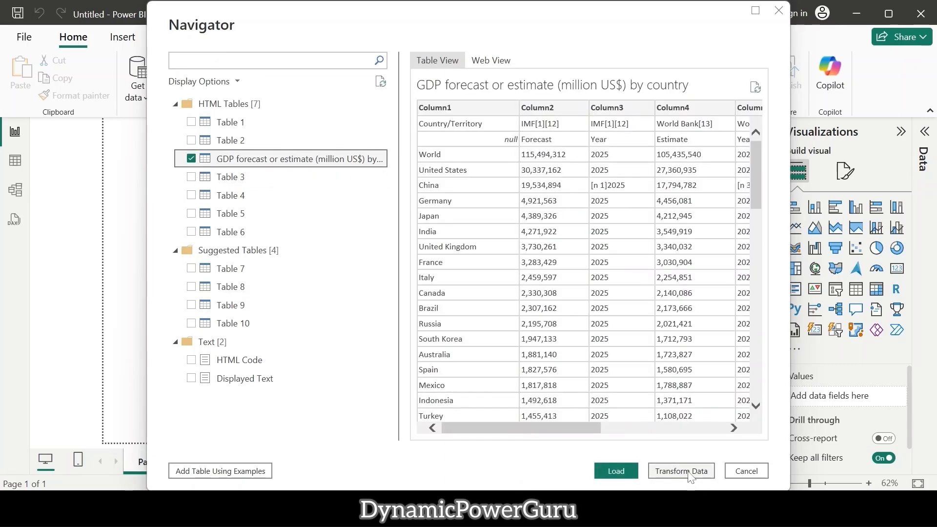
left_click(682, 471)
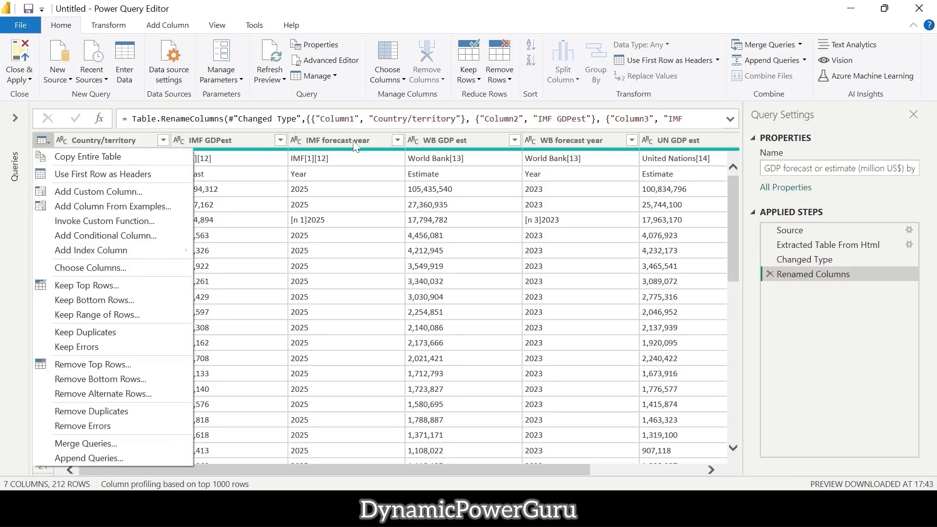
Remove the top 3 rows of the GDP table, covering the duplicate header rows and the World total
left_click(353, 140)
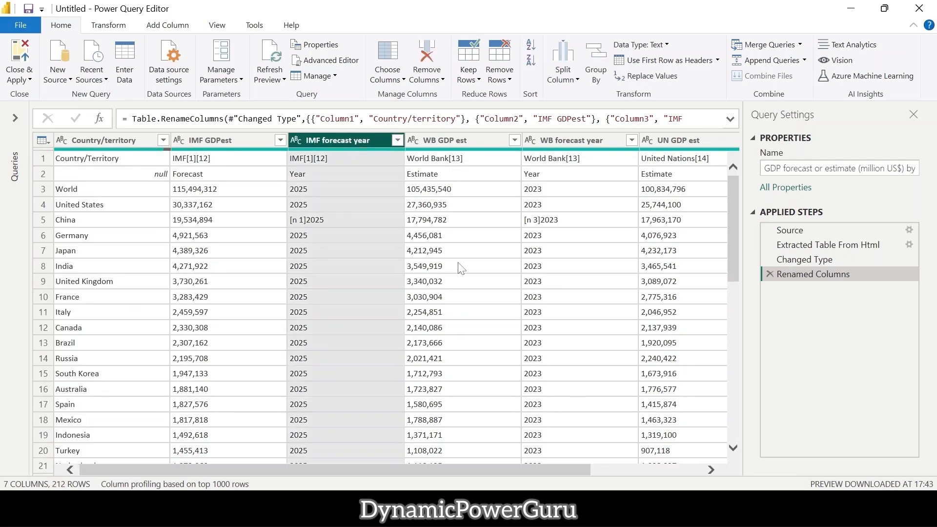
scroll(461, 268, "right", 3)
scroll(461, 268, "left", 3)
left_click(135, 189)
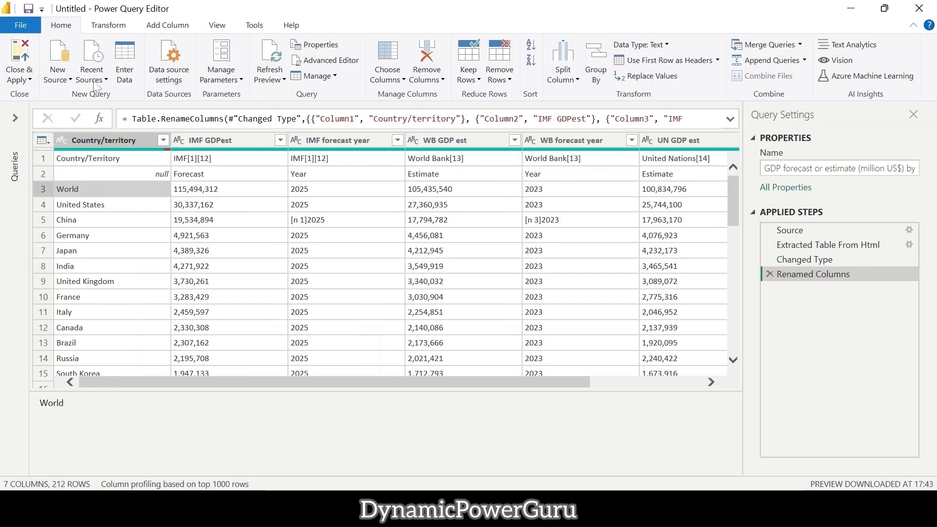
left_click(43, 141)
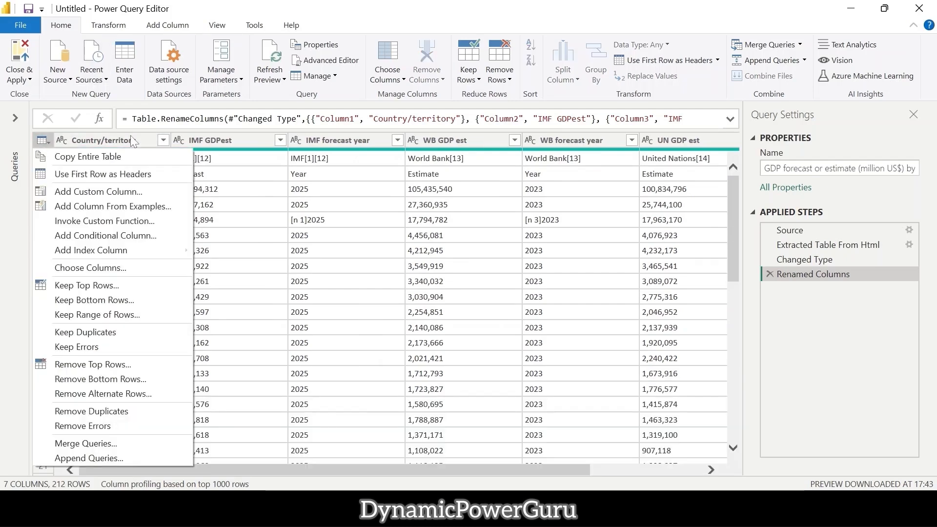
left_click(131, 140)
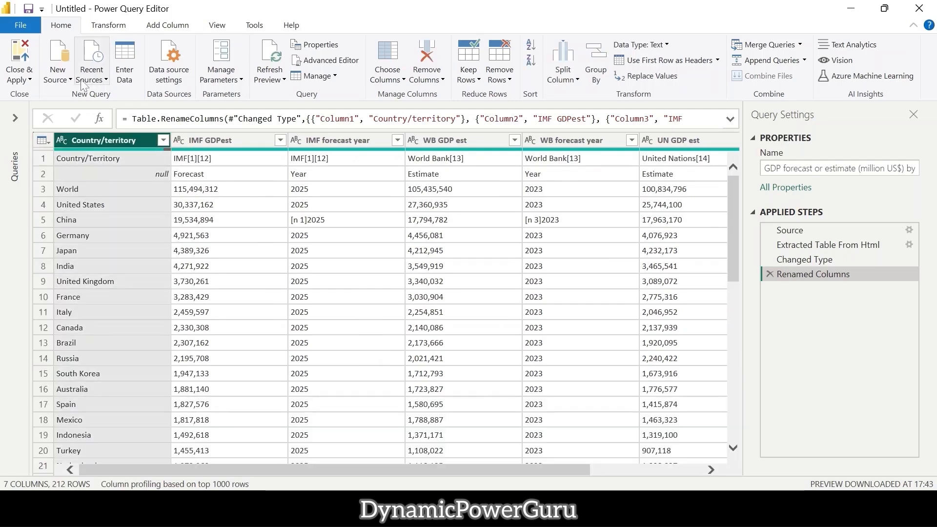
left_click(507, 80)
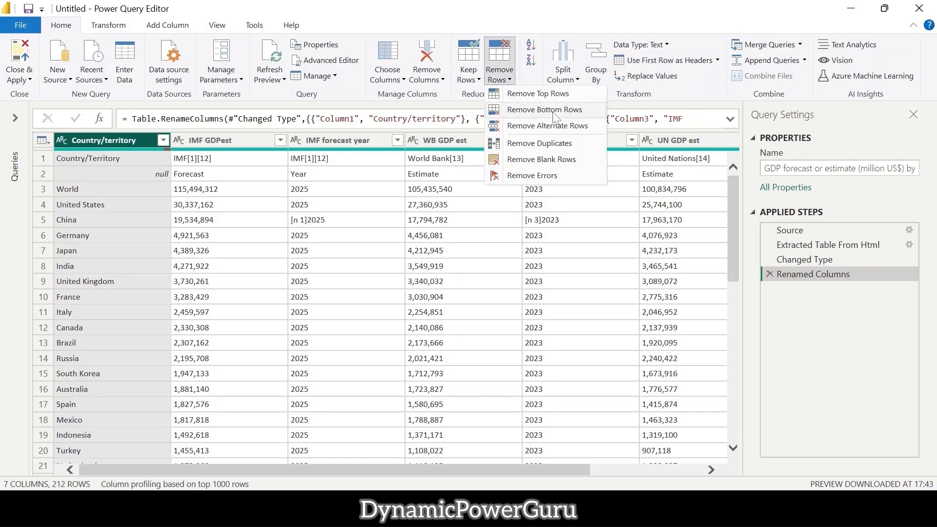
left_click(539, 94)
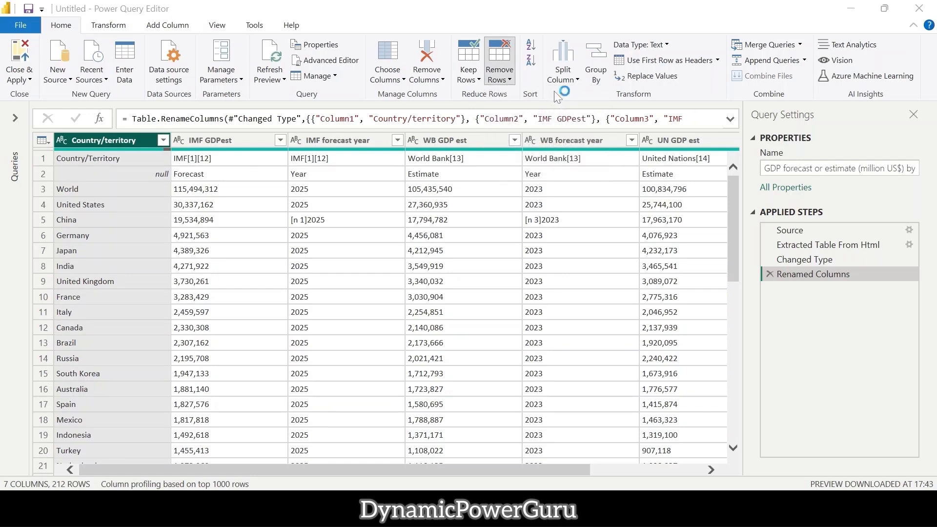
type("3")
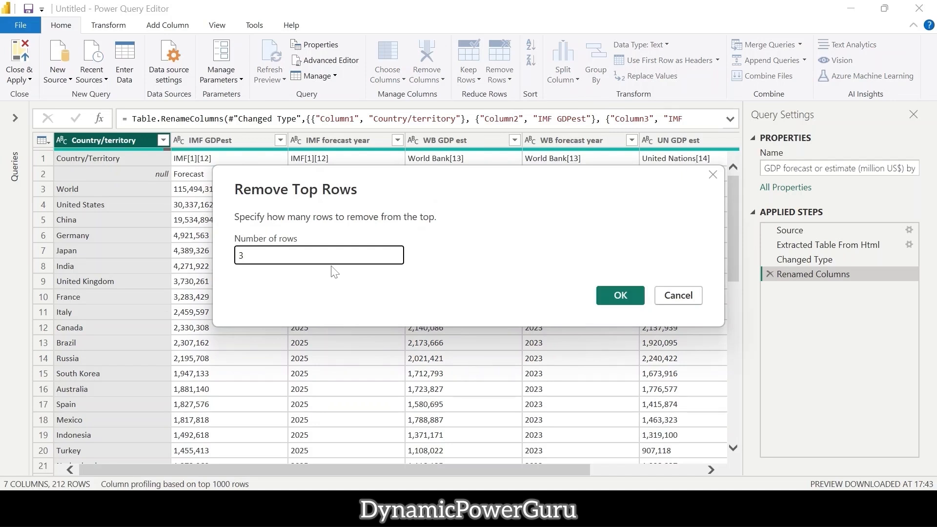
left_click(601, 303)
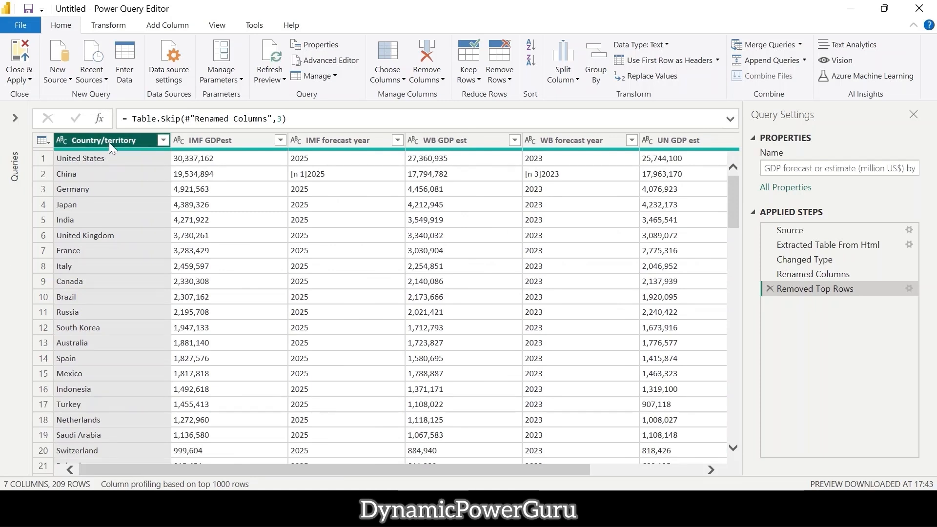
Set the data type of WB GDP est to Decimal Number and of every other column except Country/territory to Whole Number
left_click(113, 27)
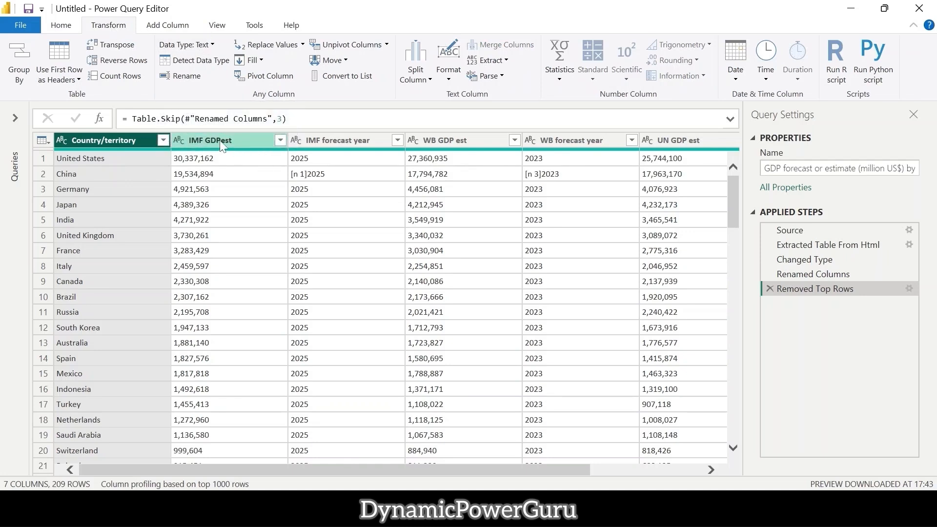
left_click(191, 141)
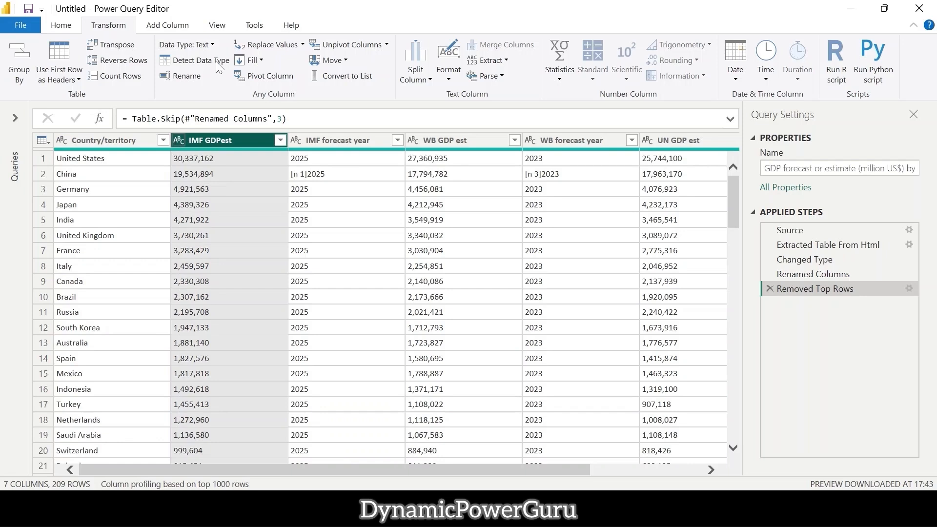
left_click(213, 45)
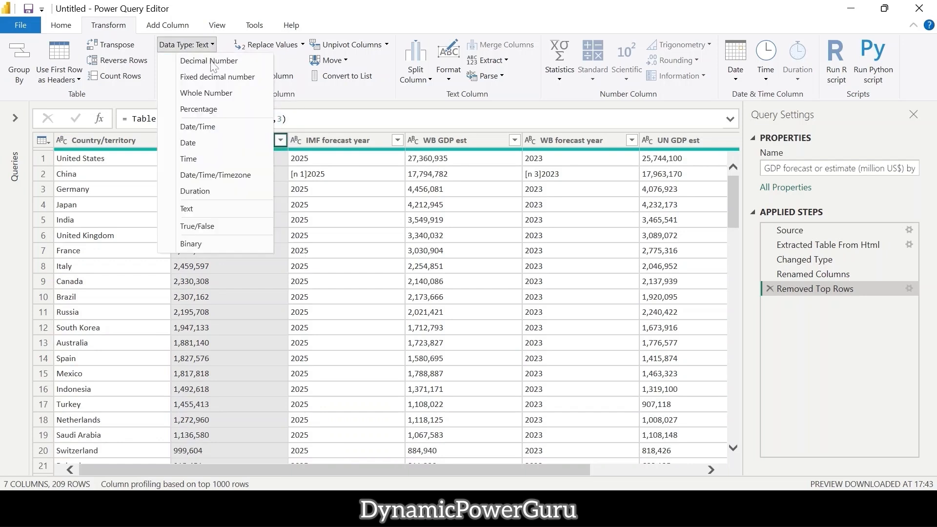
left_click(215, 98)
left_click(327, 139)
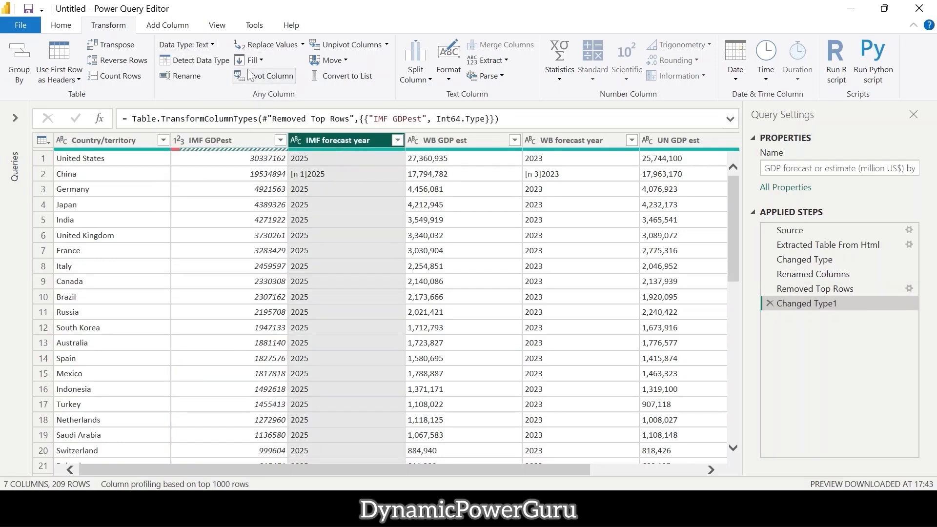
left_click(194, 48)
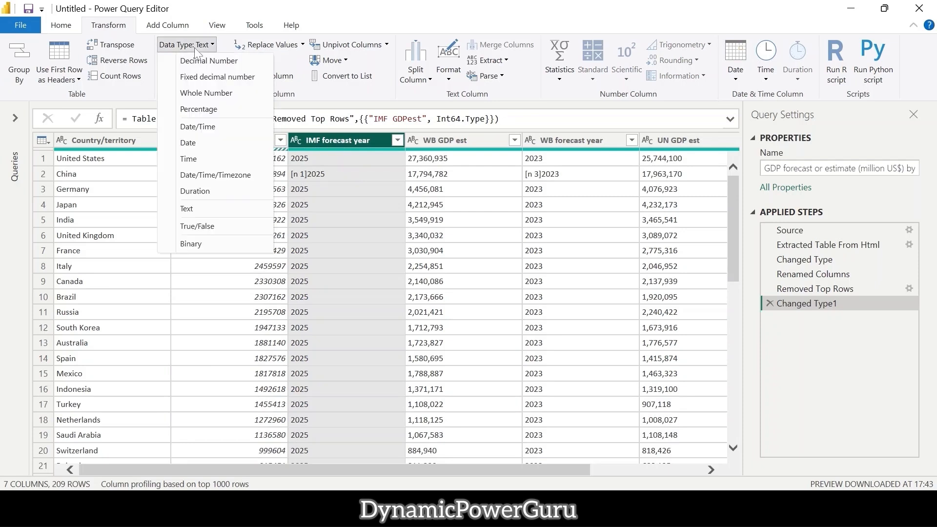
left_click(204, 93)
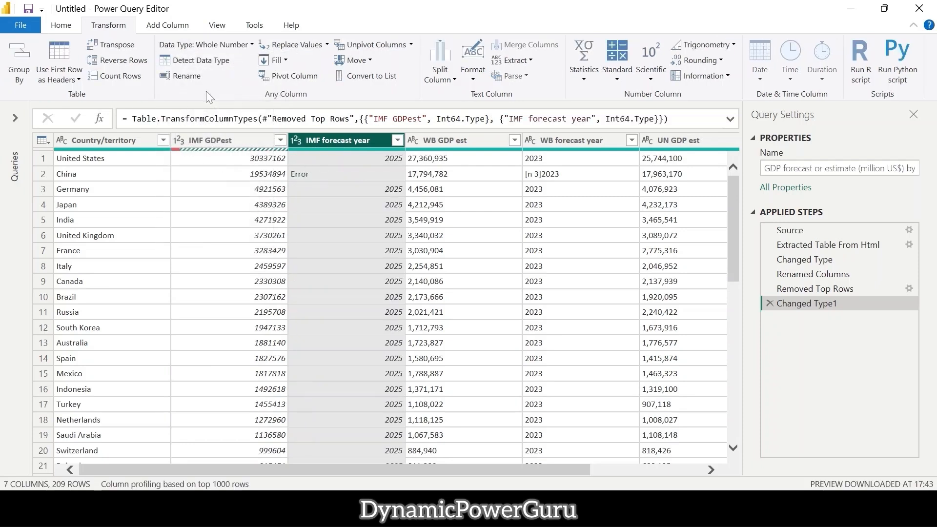
left_click(453, 142)
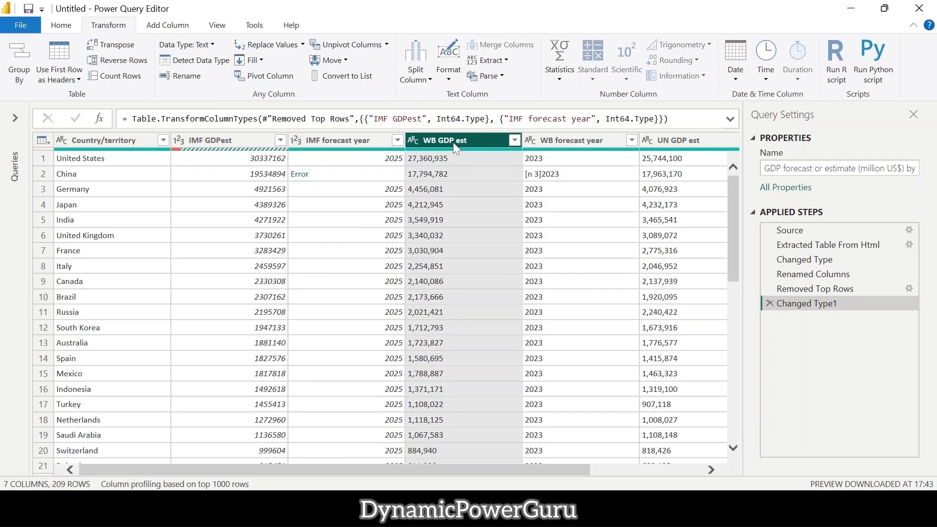
left_click(177, 58)
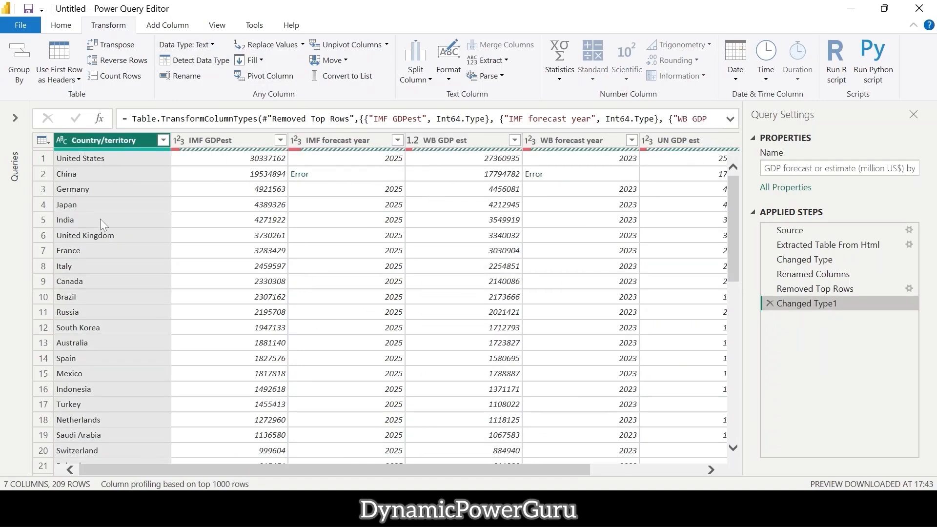
Remove every row containing errors across the whole table and check the remaining rows and columns
scroll(220, 332, "down", 3)
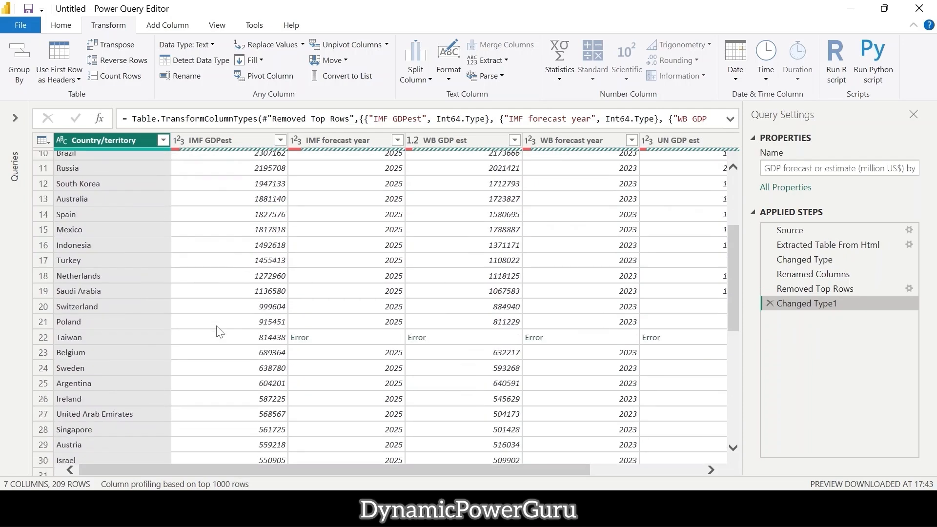
left_click(123, 332)
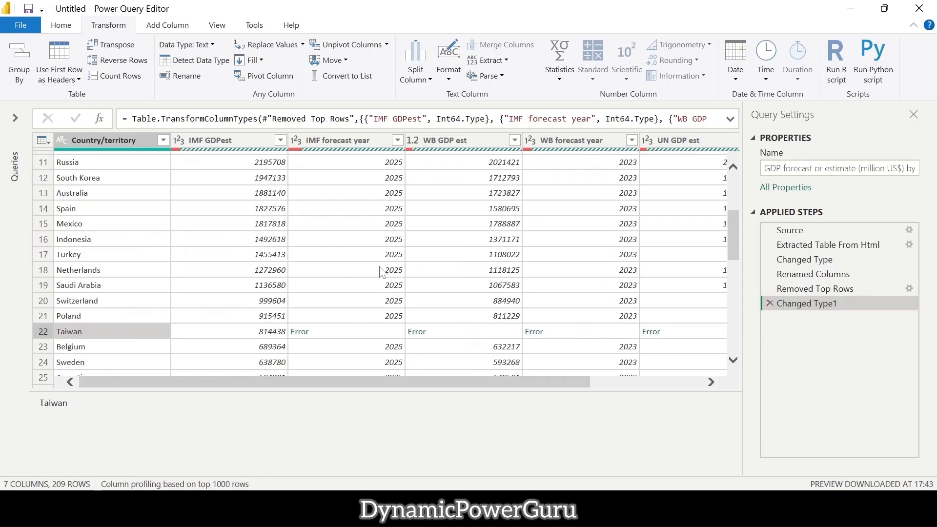
left_click(42, 140)
left_click(63, 28)
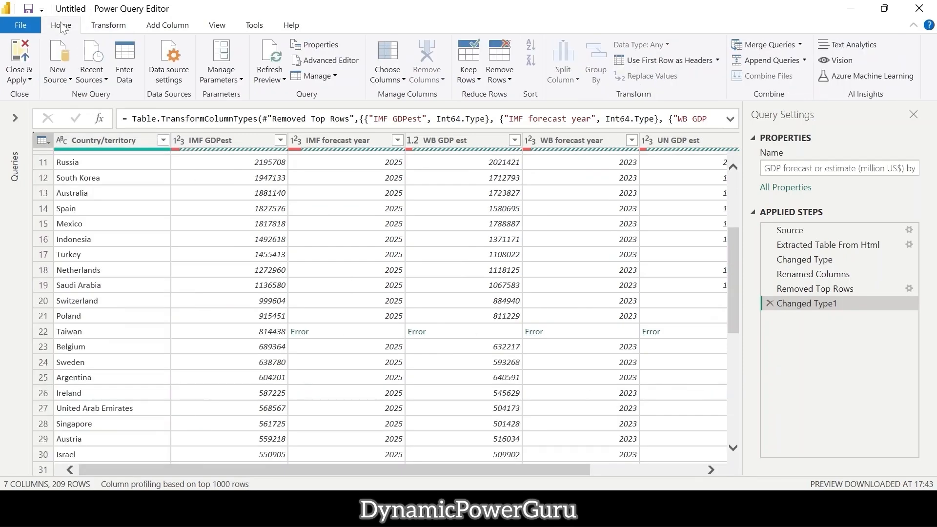
left_click(508, 81)
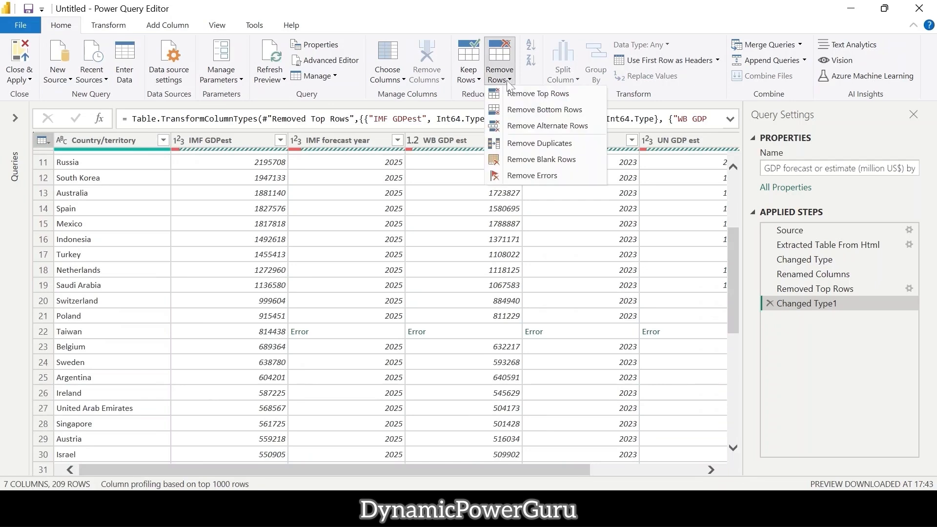
left_click(541, 179)
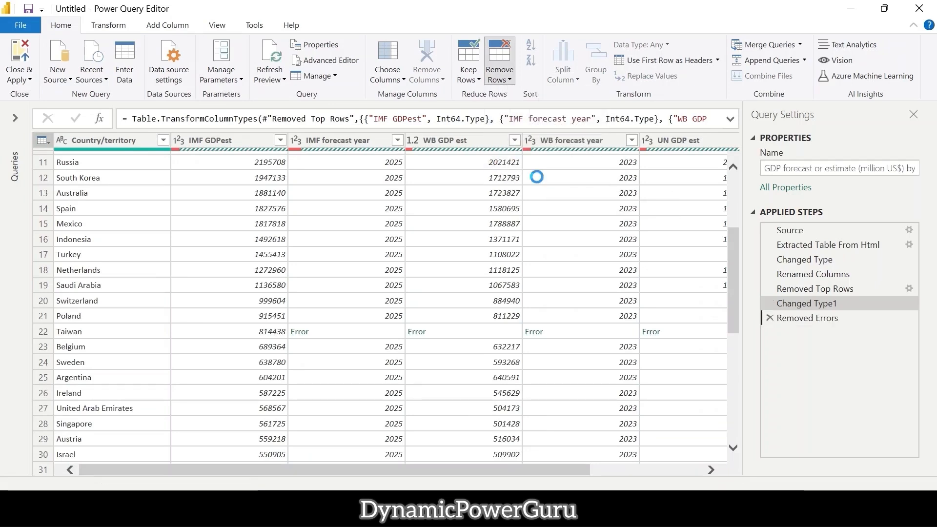
scroll(540, 183, "down", 13)
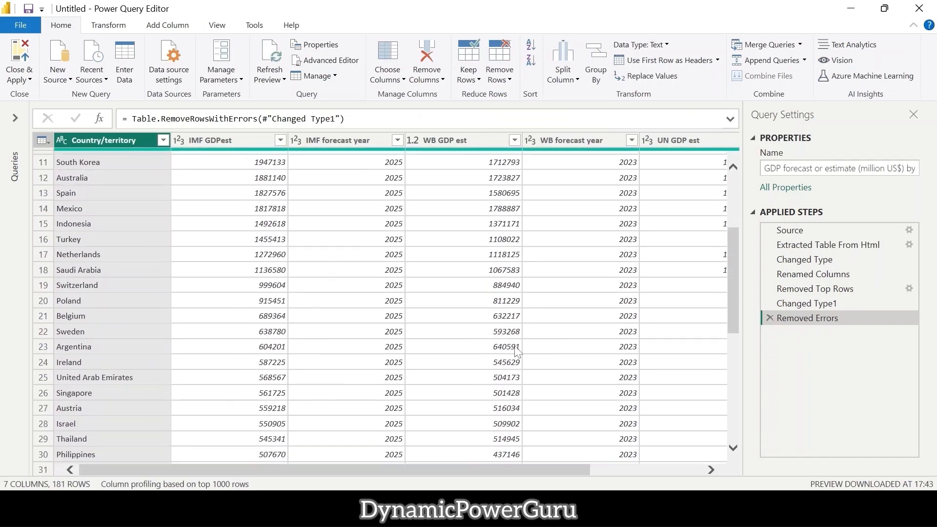
scroll(517, 351, "down", 3)
scroll(517, 352, "right", 3)
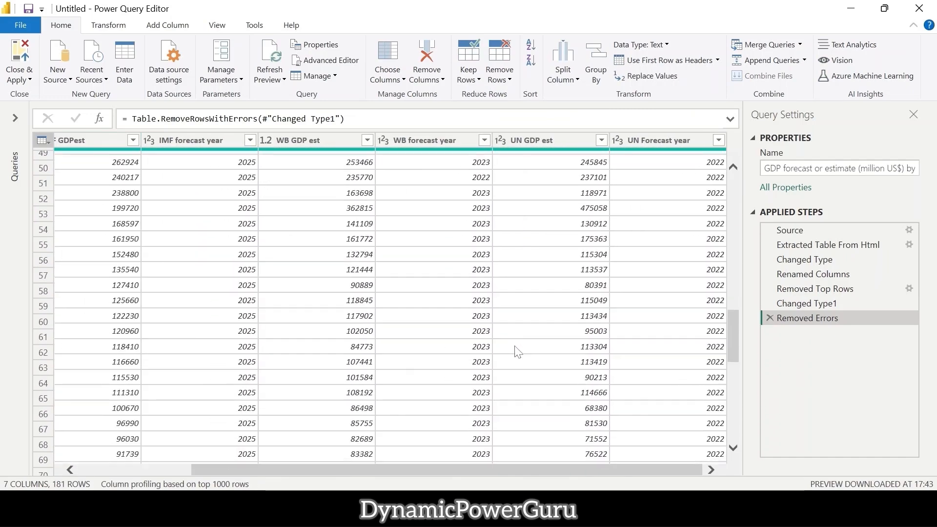
scroll(517, 352, "up", 15)
scroll(517, 351, "left", 3)
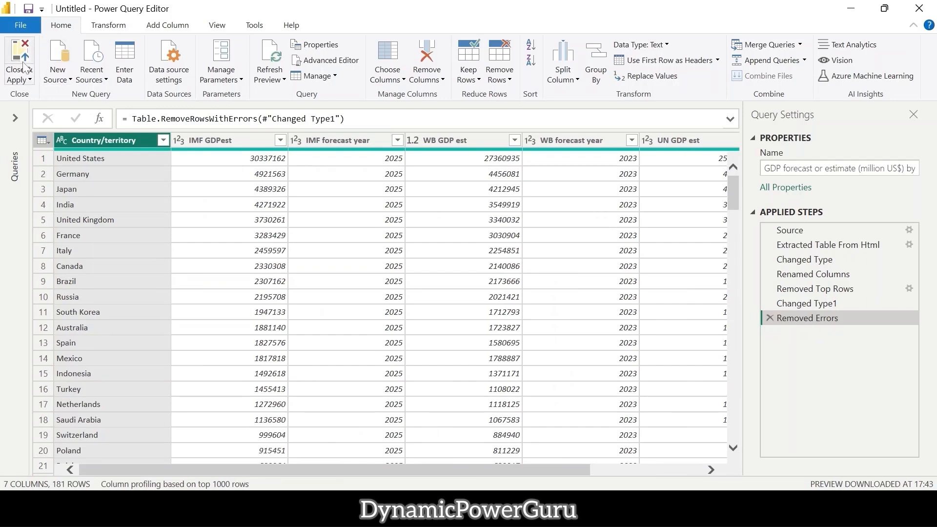
Apply the Power Query changes to the model and show the GDP table's fields in Report view
left_click(23, 61)
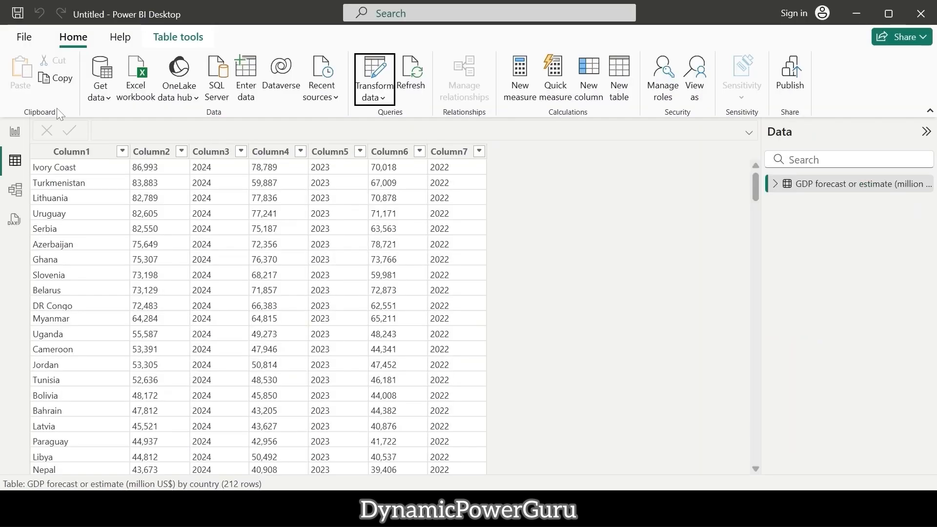
left_click(15, 133)
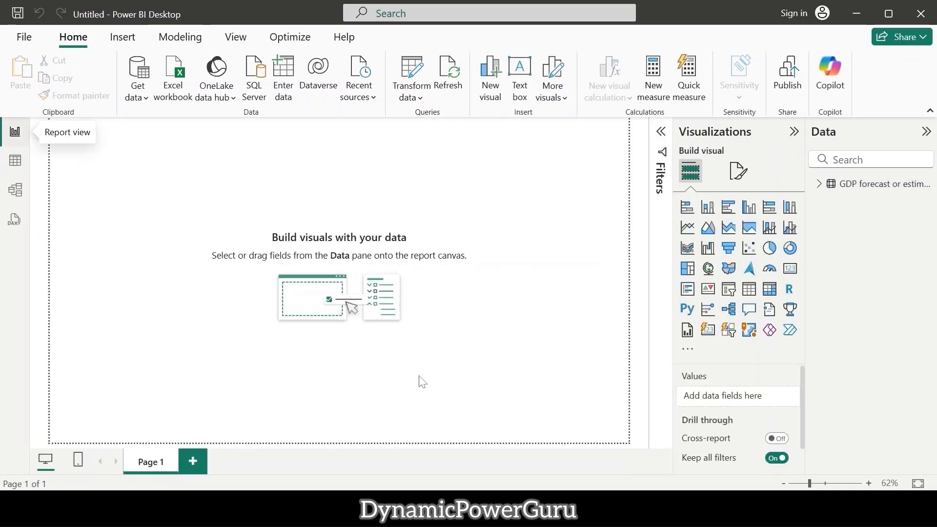
left_click(821, 191)
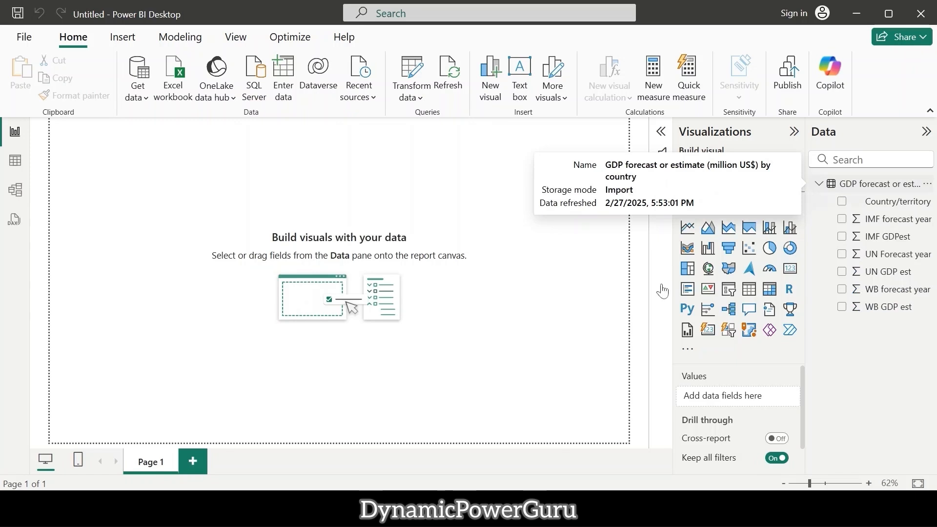
Add a map visual with Country/territory as the location and WB GDP est as the bubble size
left_click(709, 270)
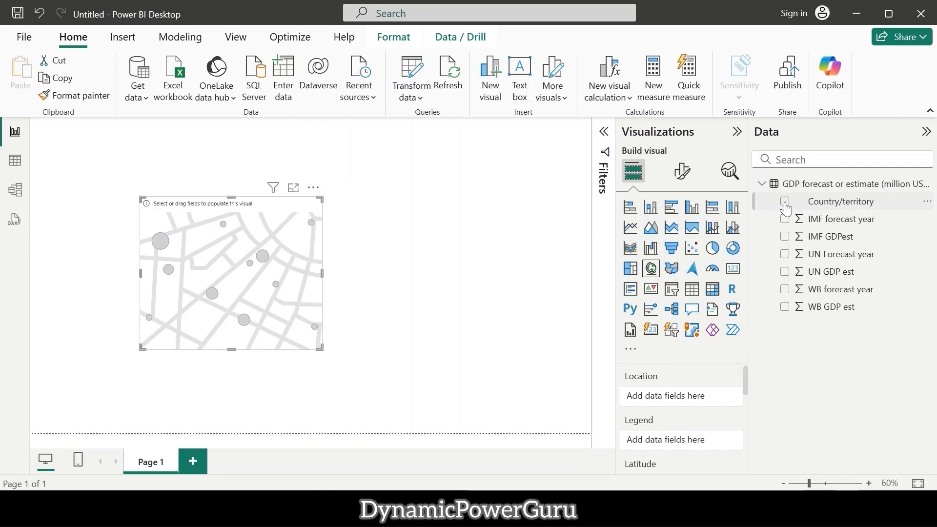
left_click_drag(819, 210, 681, 400)
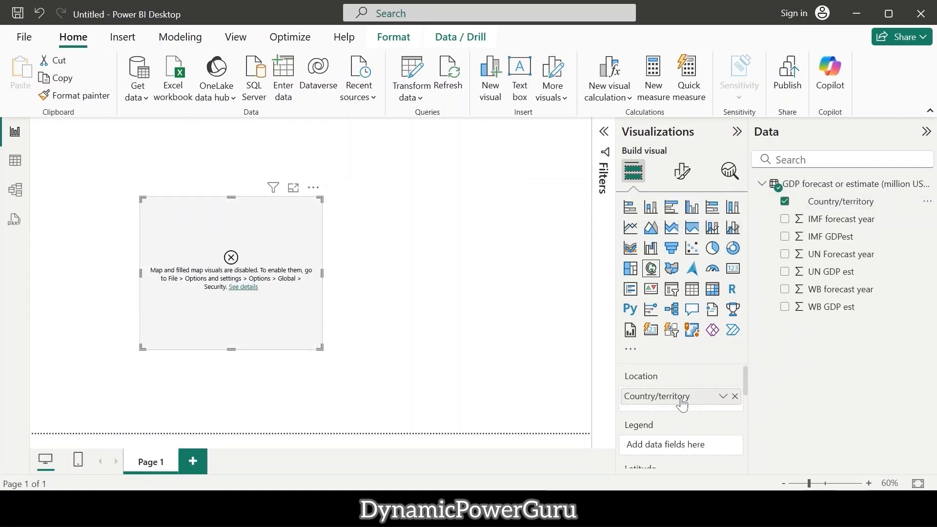
scroll(718, 393, "down", 1)
scroll(719, 395, "down", 2)
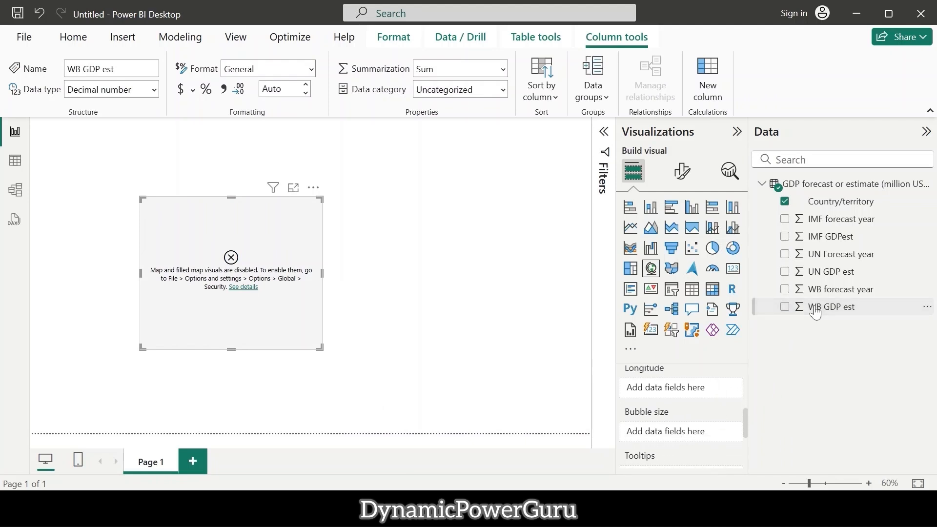
left_click_drag(815, 313, 700, 438)
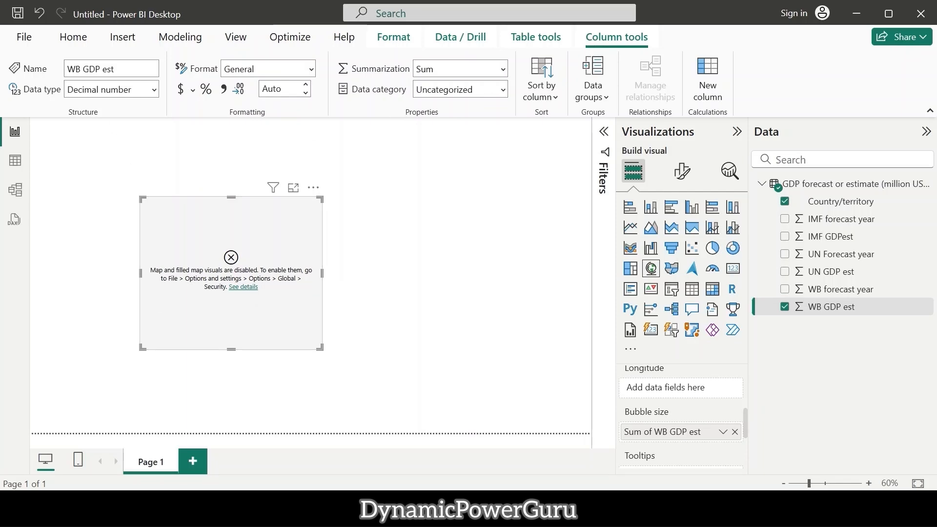
Enable the use of Map and Filled Map visuals in the global security options
left_click(23, 39)
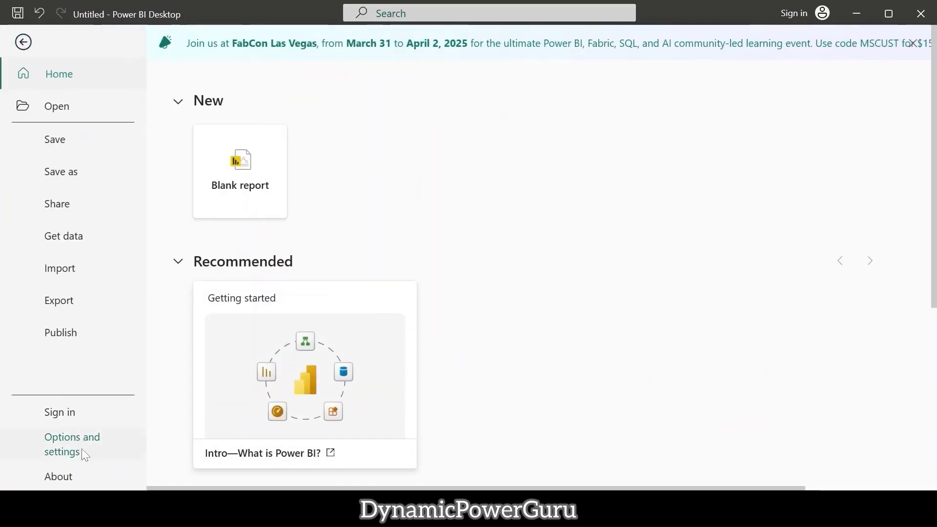
left_click(81, 449)
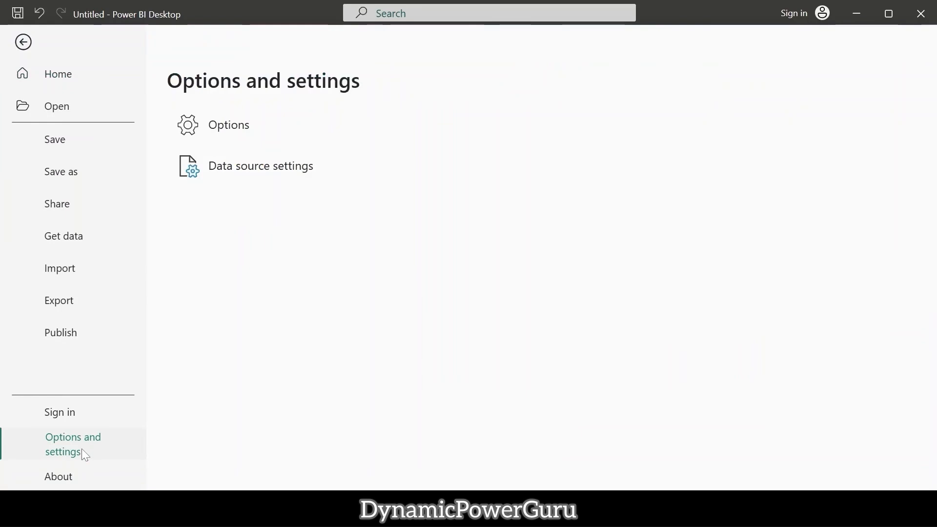
left_click(236, 131)
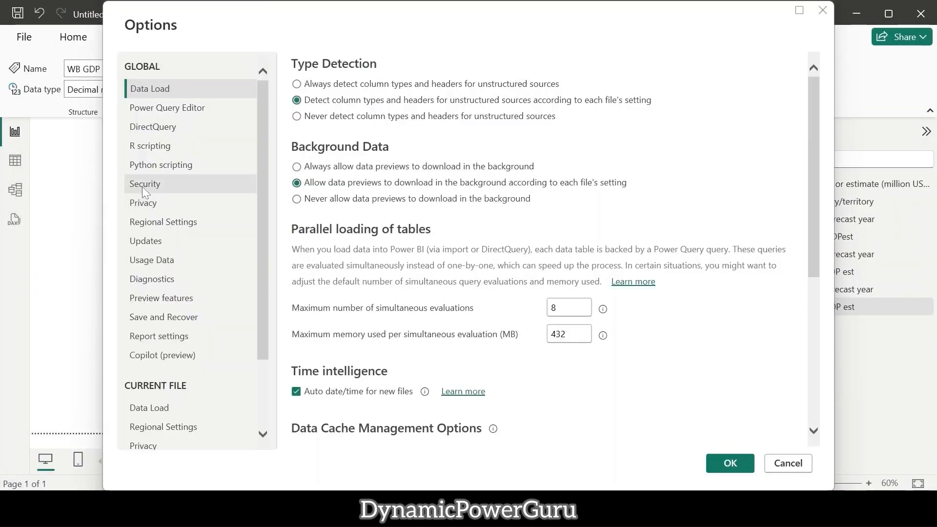
left_click(142, 187)
scroll(398, 390, "down", 2)
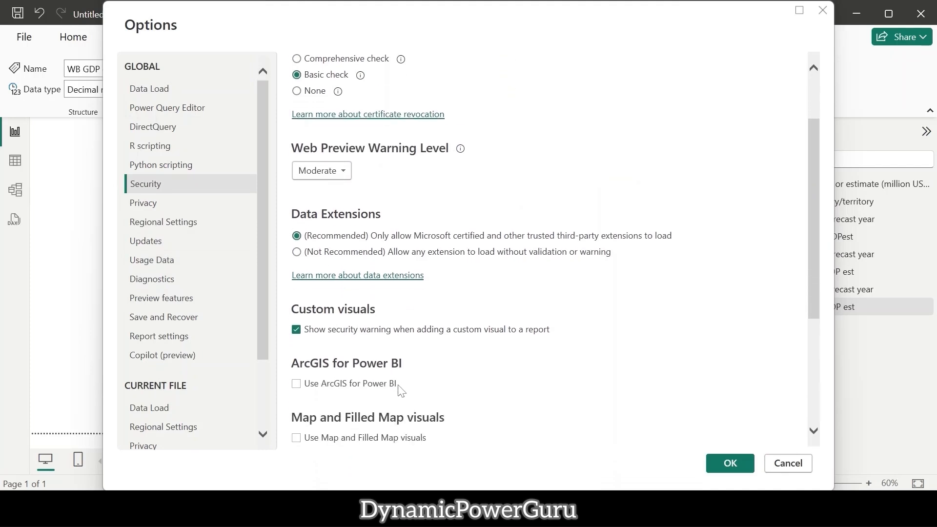
scroll(400, 389, "down", 2)
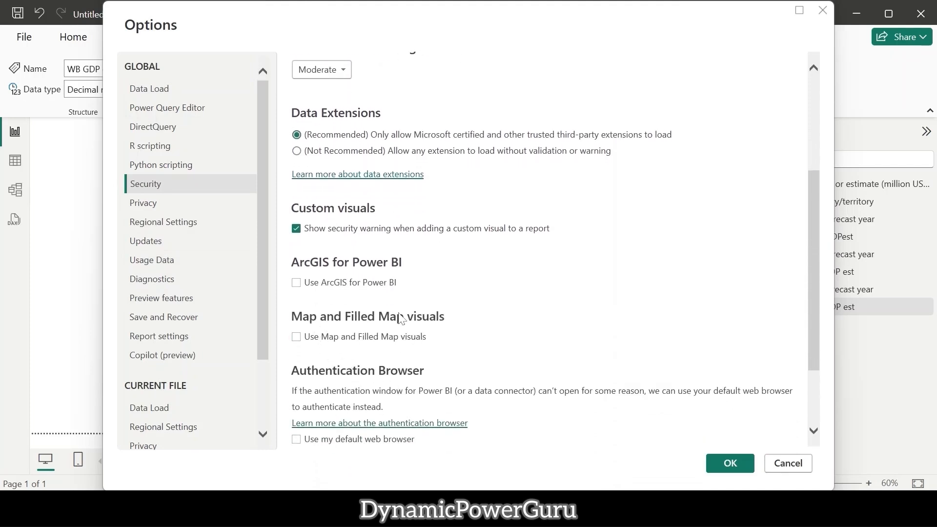
left_click(296, 337)
left_click(723, 470)
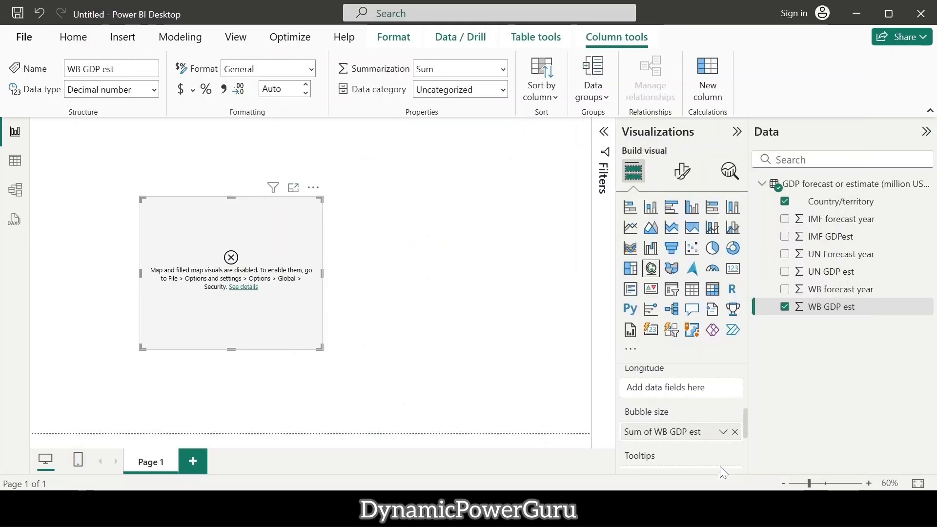
Remove both fields from the map visual and reassign Country/territory to location and WB GDP est to bubble size
left_click(735, 432)
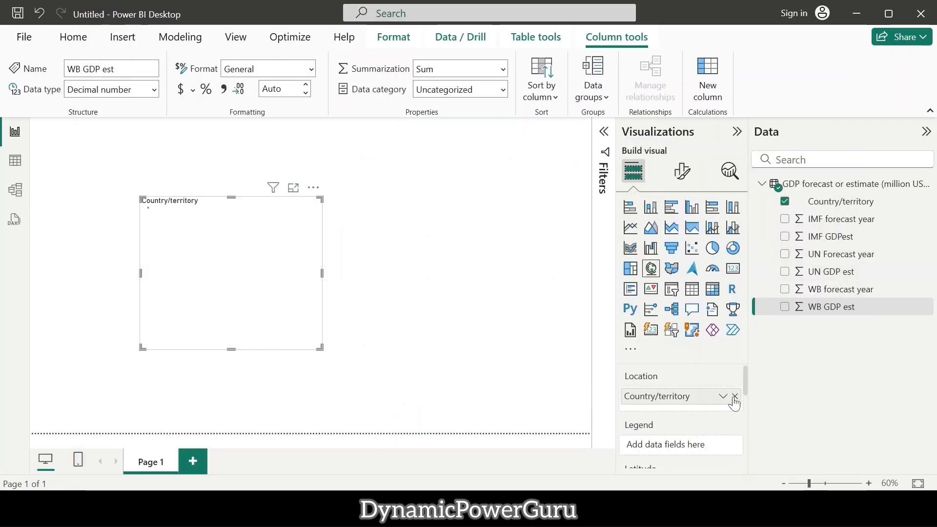
left_click(735, 396)
left_click_drag(832, 205, 690, 400)
scroll(689, 395, "down", 4)
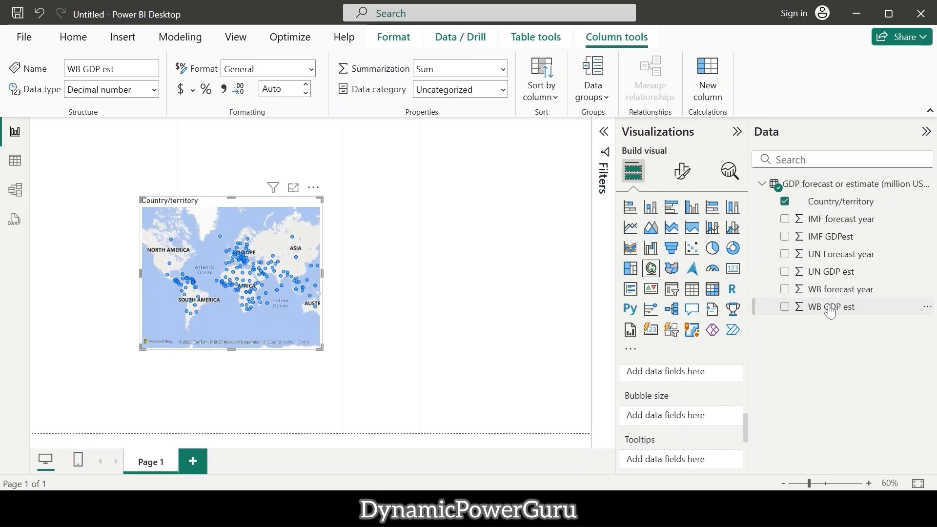
left_click_drag(831, 309, 642, 418)
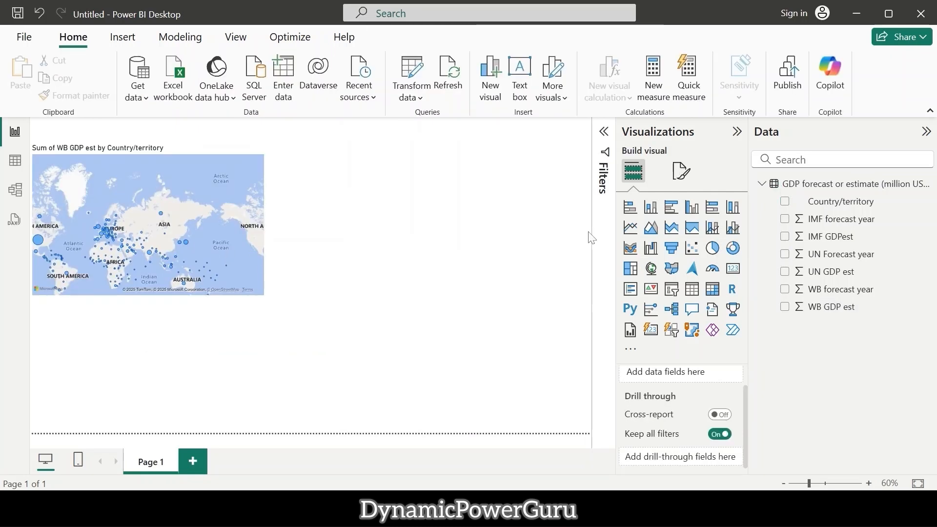
Add a clustered bar chart with Country/territory on the Y-axis and UN GDP est on the X-axis
left_click(671, 207)
scroll(662, 430, "up", 1)
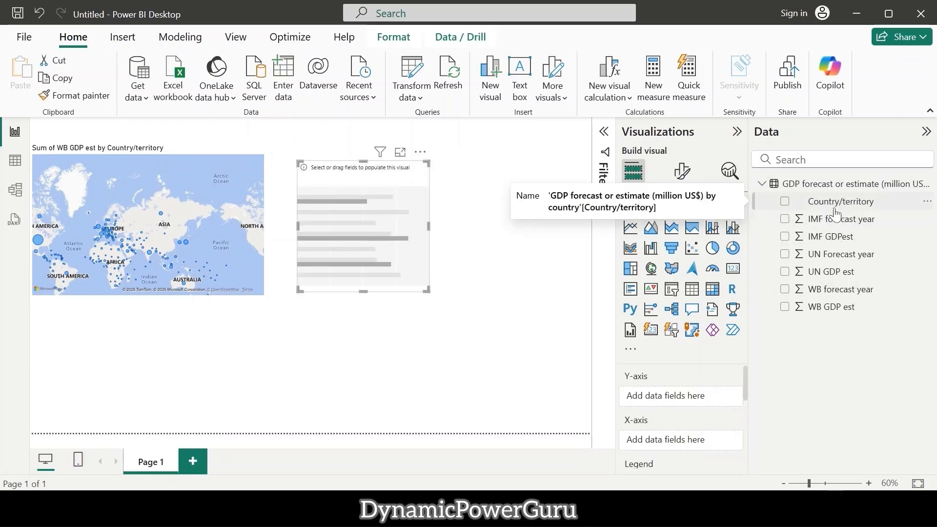
left_click_drag(839, 205, 694, 405)
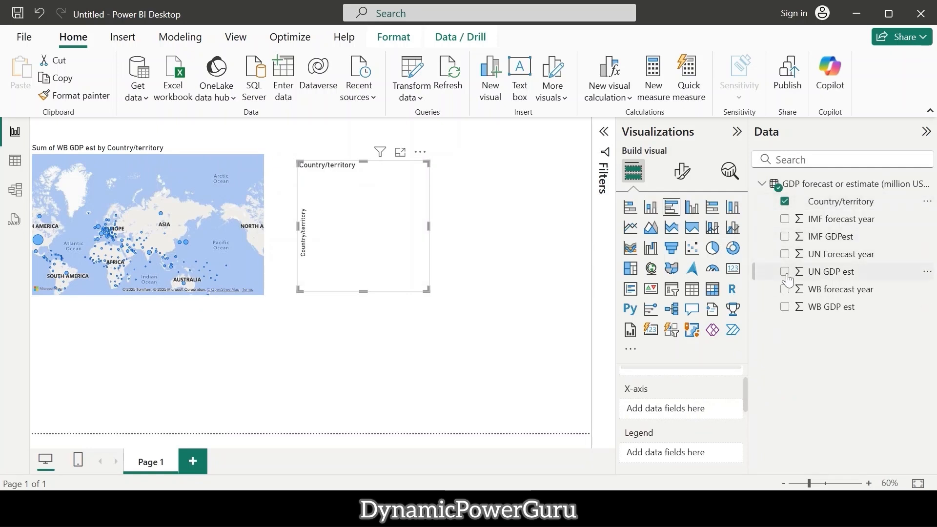
left_click_drag(817, 278, 701, 414)
left_click(523, 304)
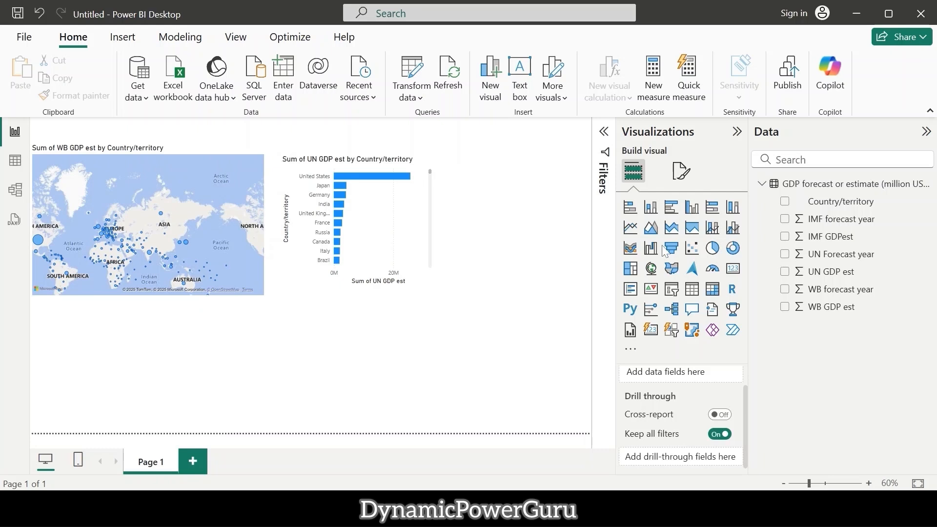
Add a treemap below the map with Country/territory as the category and IMF GDPest as the values
left_click(633, 275)
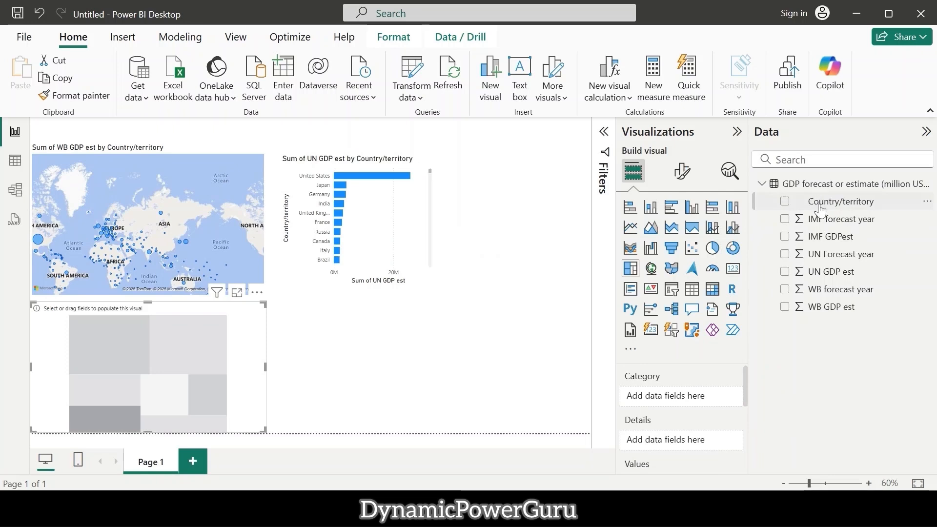
left_click_drag(825, 201, 671, 405)
scroll(672, 405, "down", 2)
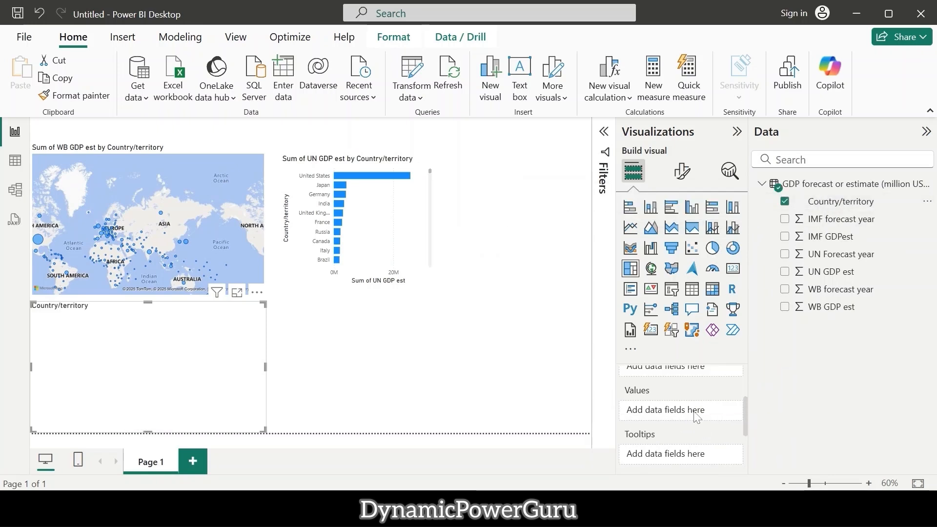
left_click_drag(827, 242, 688, 419)
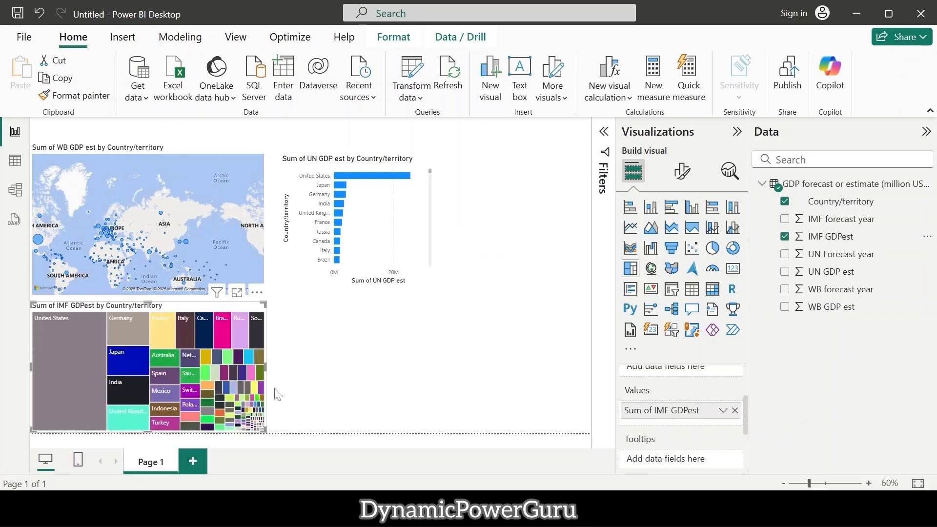
mouse_move(240, 366)
left_mouse_down()
mouse_move(265, 366)
mouse_move(246, 368)
left_mouse_up()
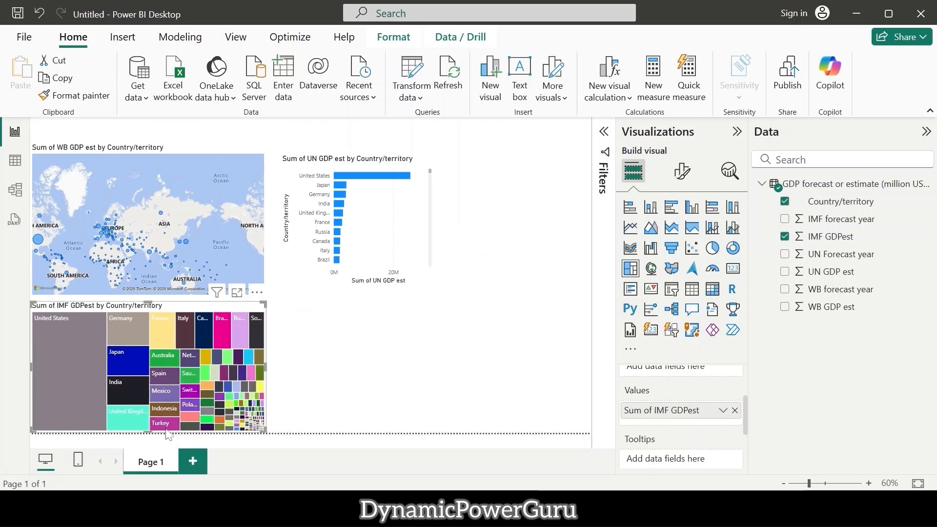
mouse_move(167, 396)
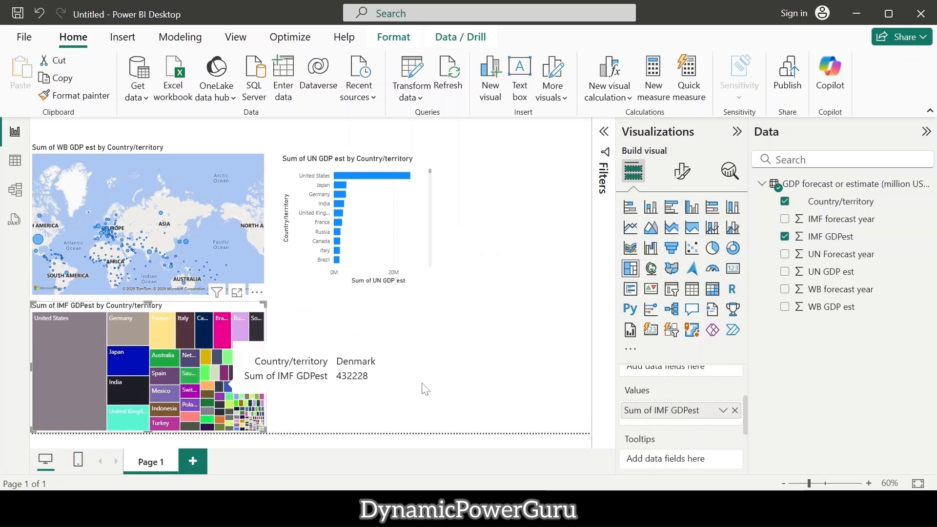
left_click(373, 378)
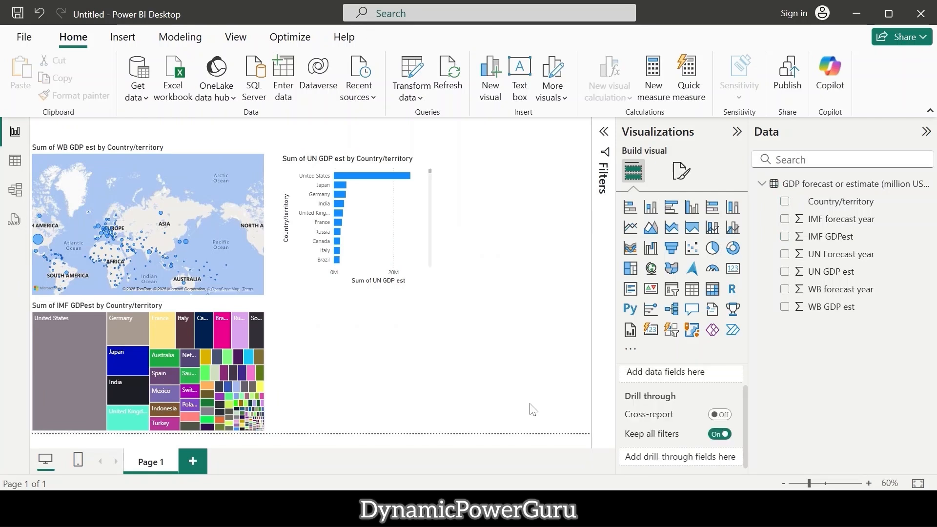
Add a line chart below the bar chart with WB forecast year on the X-axis and WB GDP est on the Y-axis
left_click(634, 233)
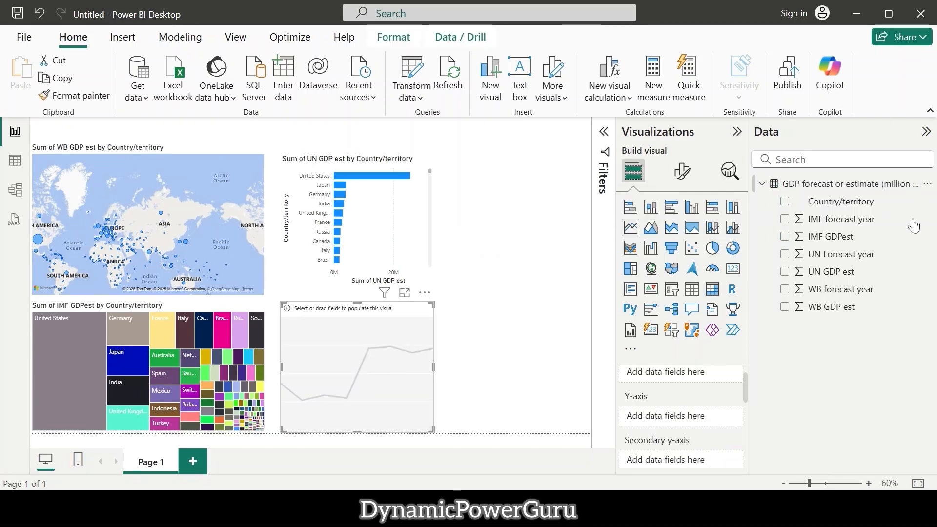
left_click_drag(813, 292, 692, 404)
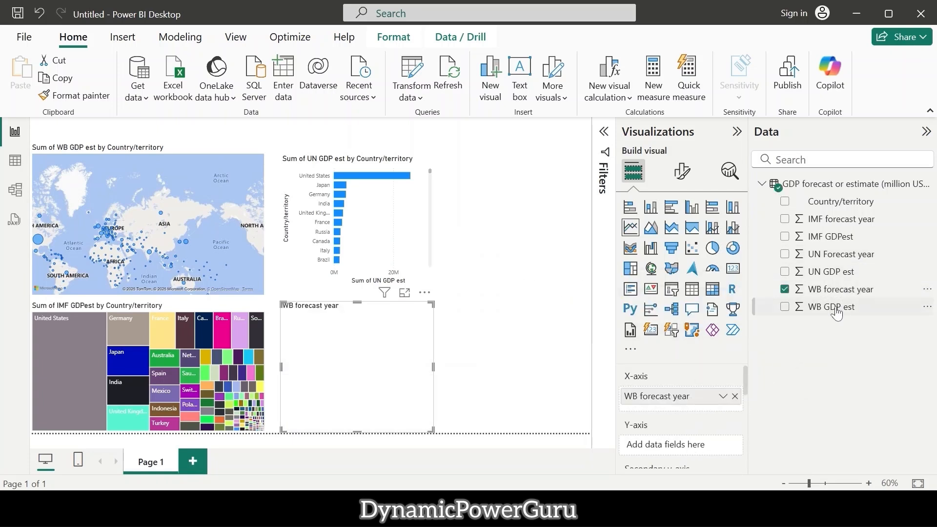
left_click_drag(835, 313, 702, 454)
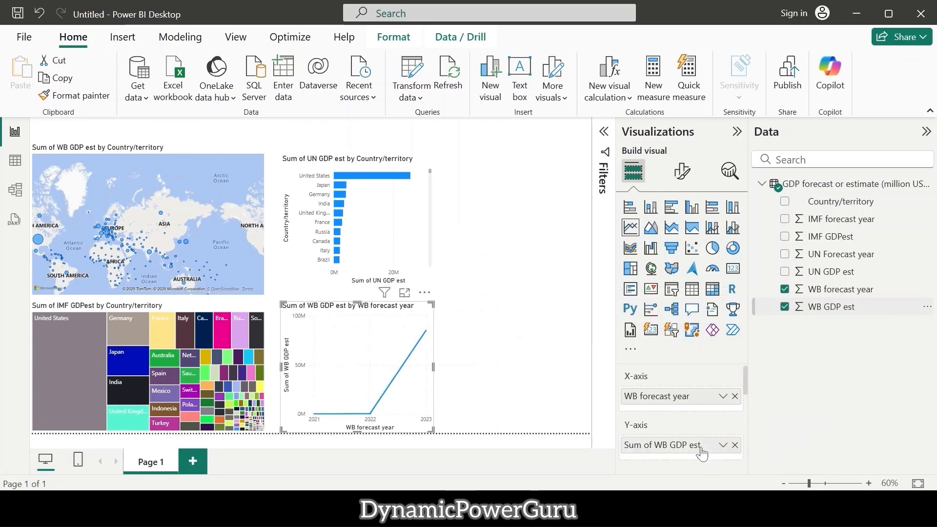
left_click(571, 384)
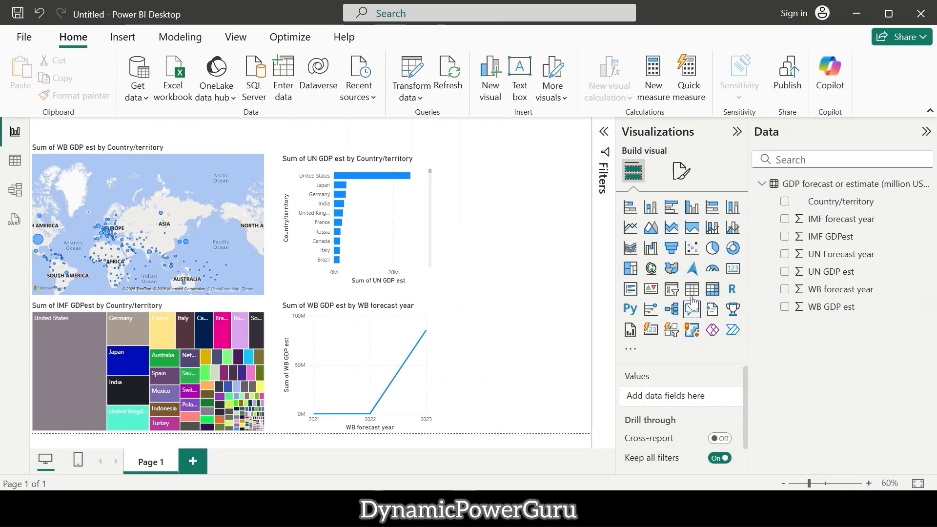
Add a table visual with IMF forecast year and IMF GDPest, setting the forecast year to Don't summarize
left_click(692, 290)
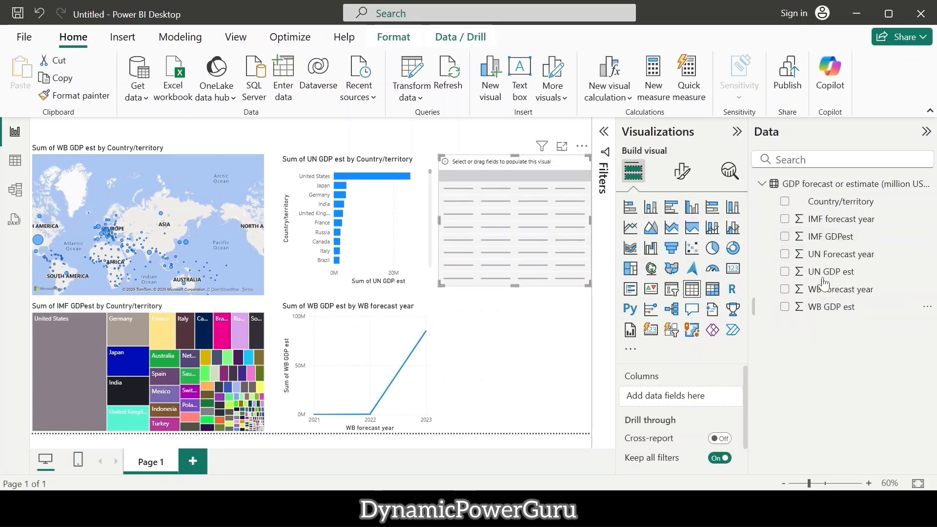
left_click(785, 220)
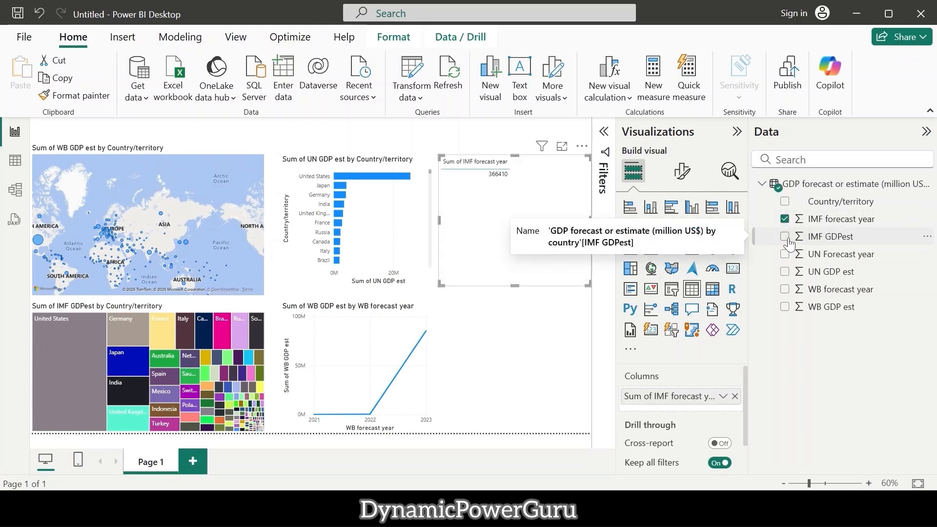
left_click(786, 238)
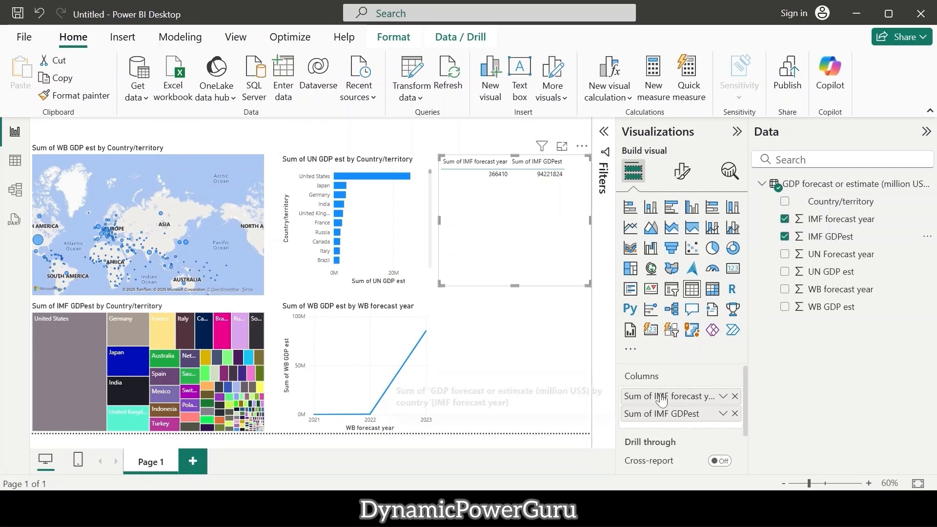
left_click(723, 397)
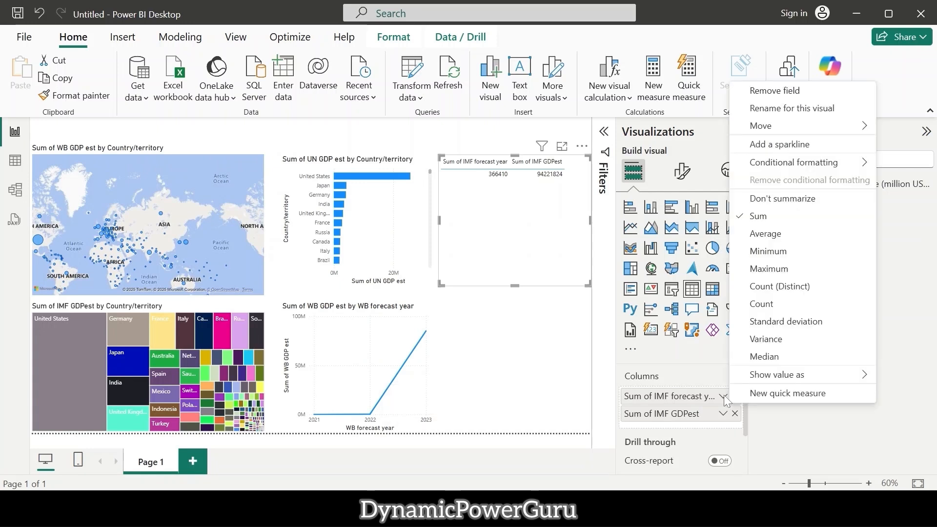
left_click(785, 199)
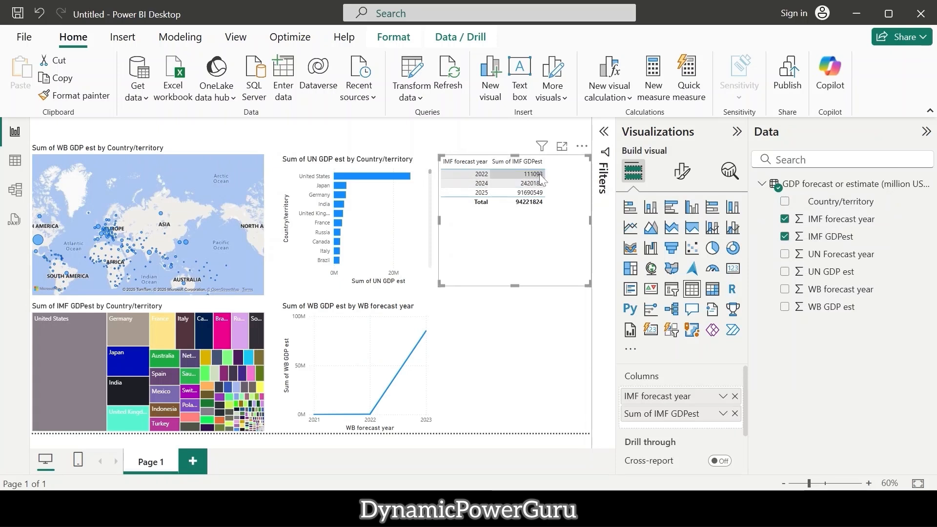
left_click(505, 410)
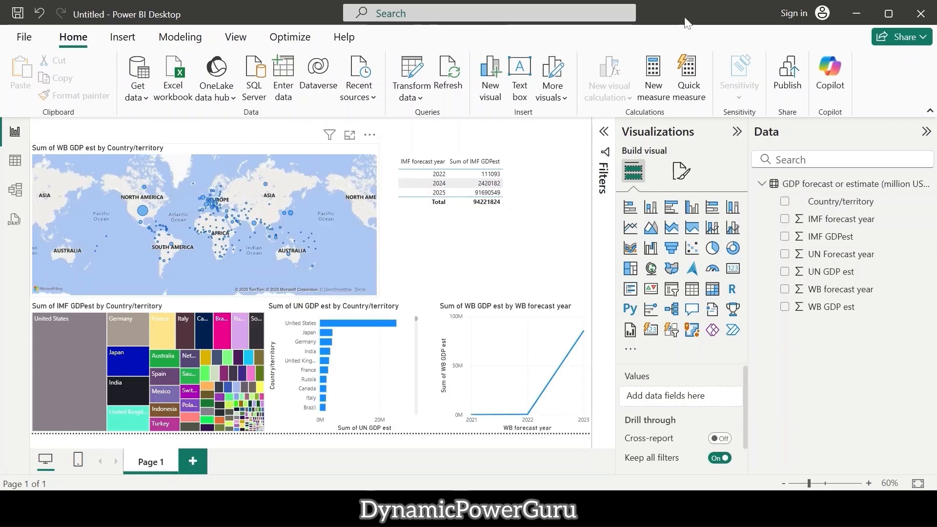
Give the map visual a light grey background
left_click(297, 209)
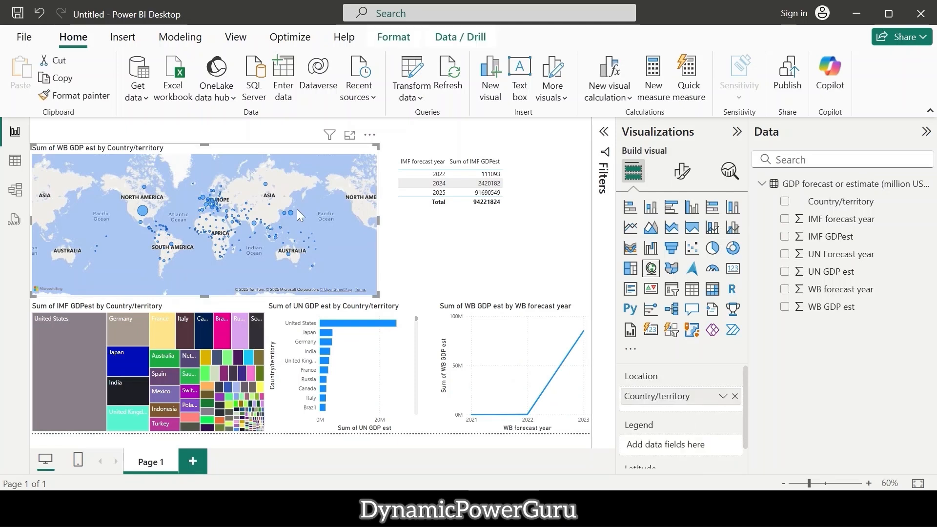
left_click(684, 179)
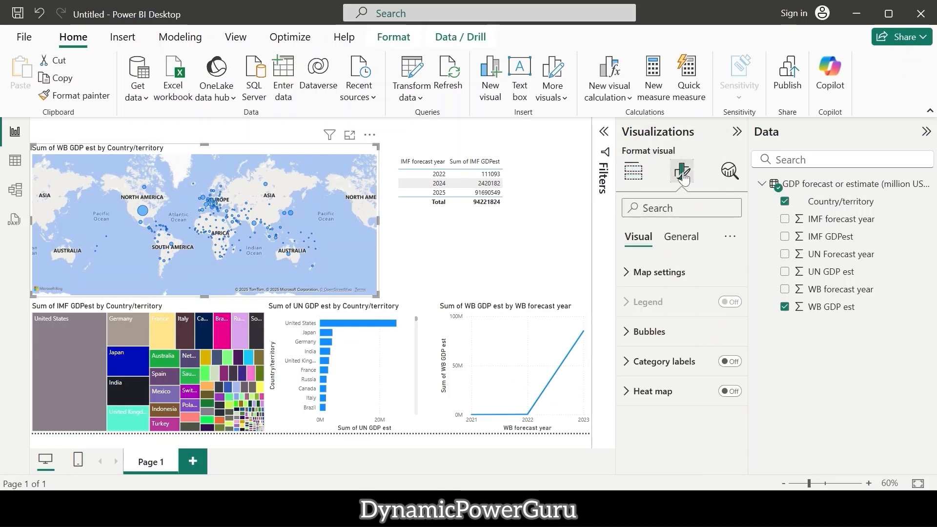
left_click(682, 248)
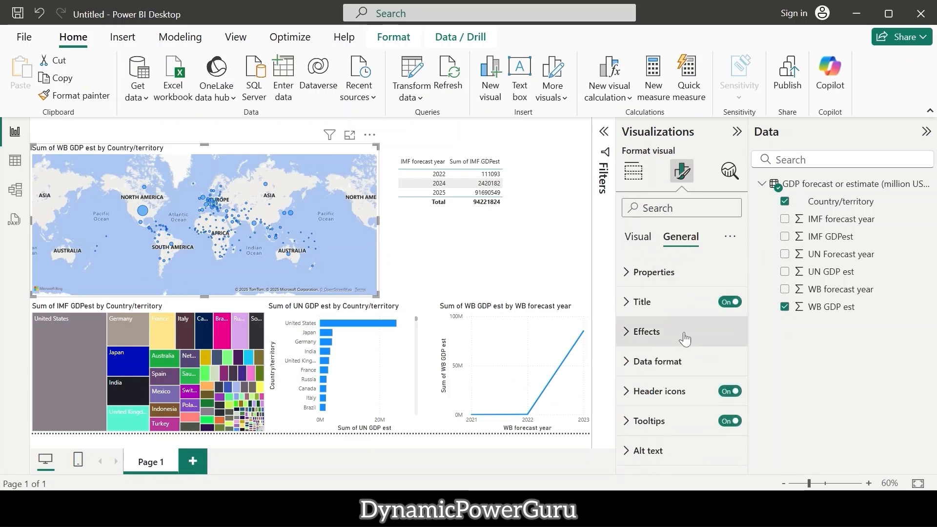
left_click(633, 333)
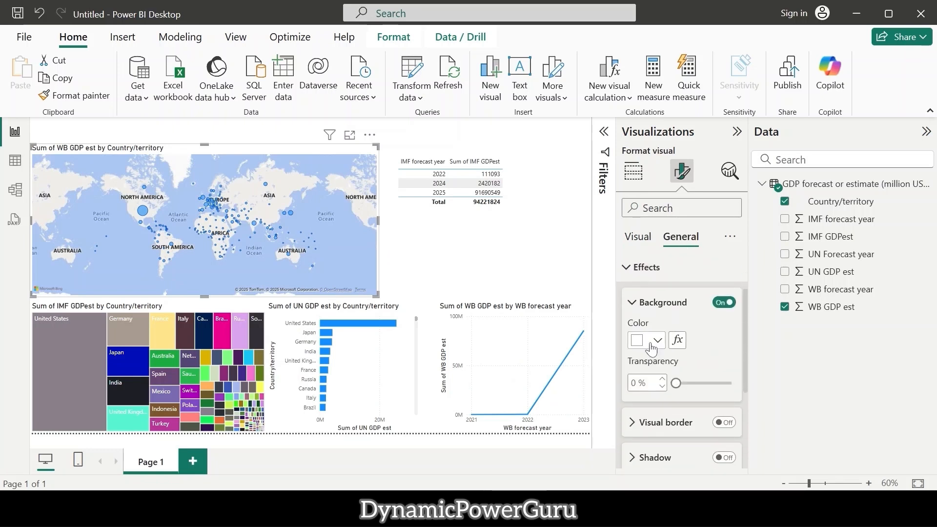
left_click(652, 348)
left_click(649, 142)
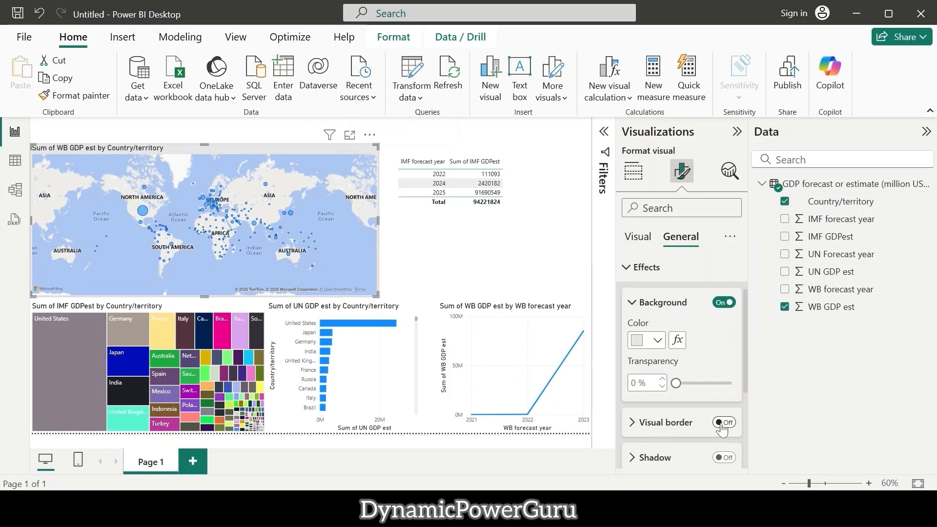
Turn on a black visual border for the map and set its width to 2 px
left_click(722, 423)
left_click(631, 431)
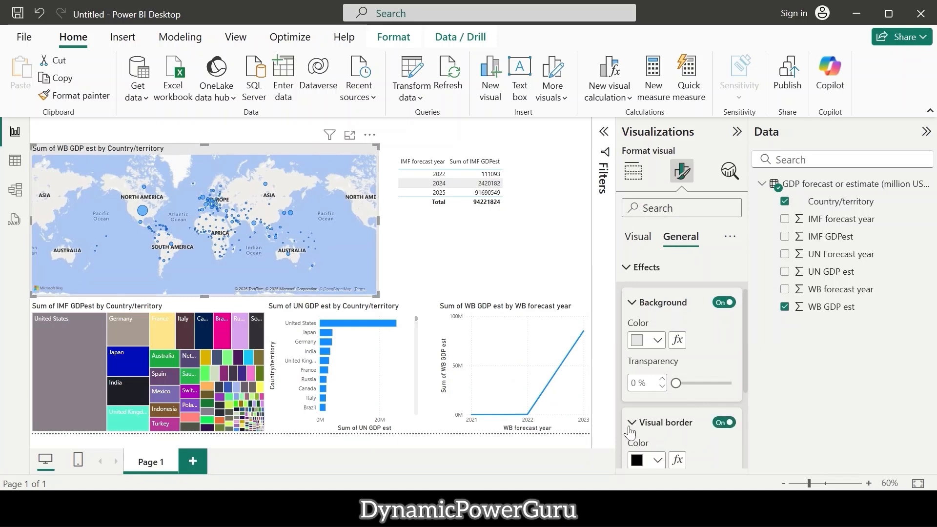
scroll(634, 429, "down", 3)
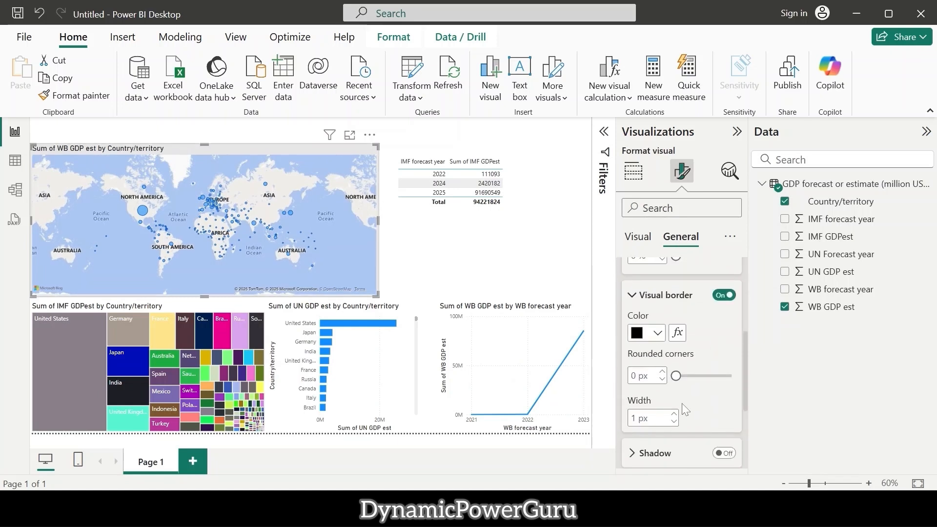
scroll(689, 386, "down", 3)
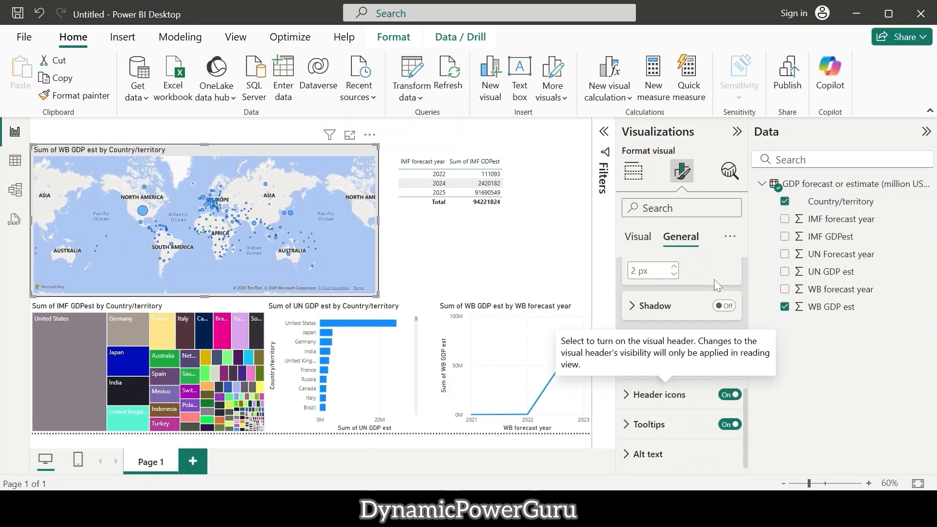
Try the Aerial style on the map, and settle on the Light style
left_click(640, 239)
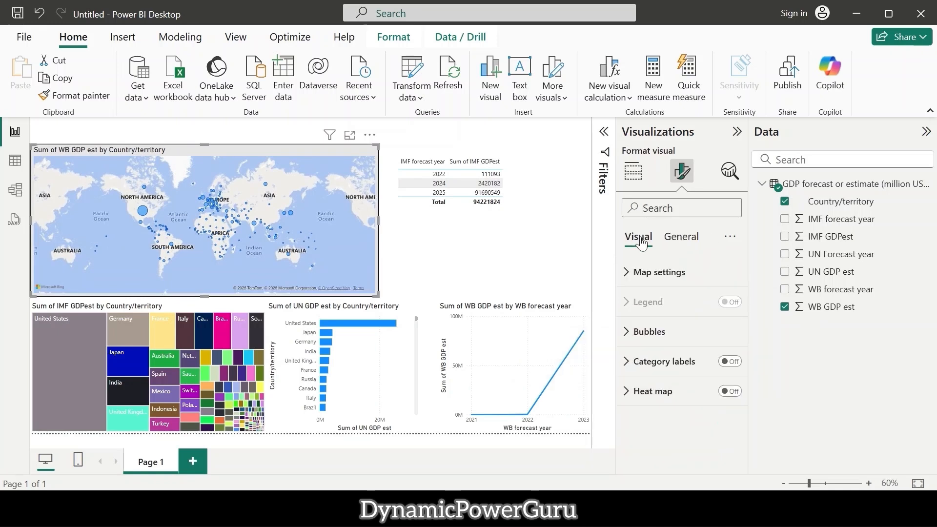
left_click(633, 275)
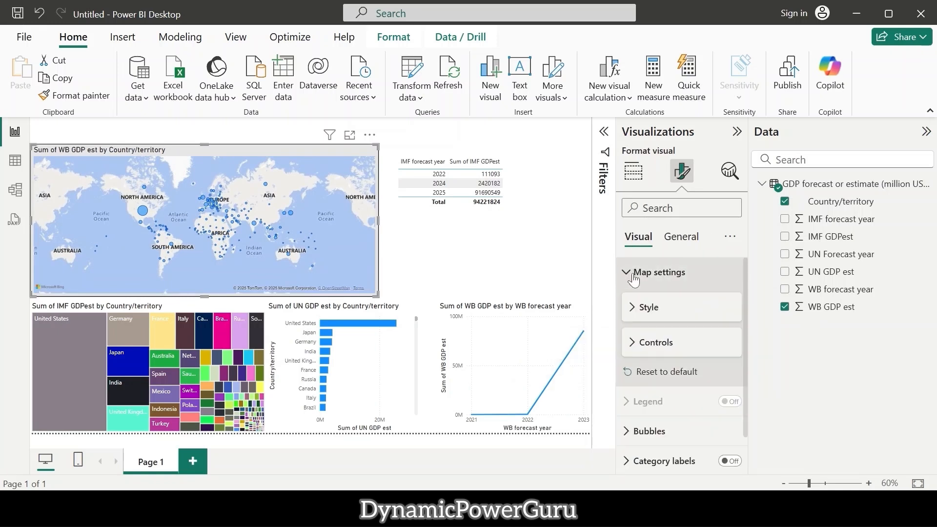
left_click(631, 308)
scroll(644, 317, "down", 1)
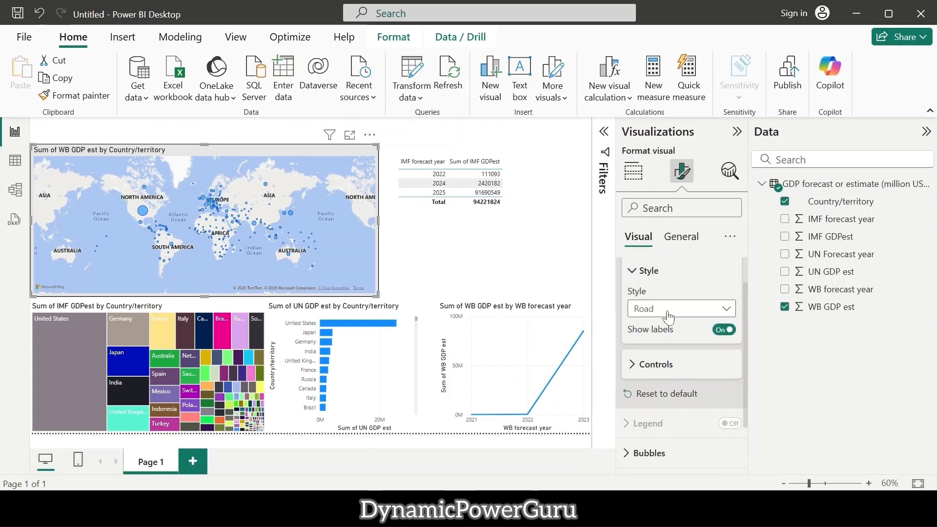
left_click(668, 318)
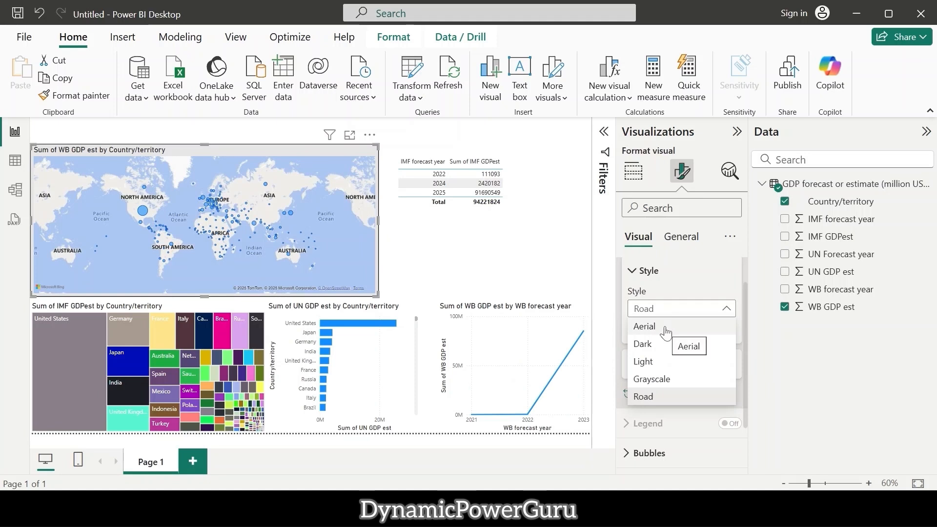
key("Escape")
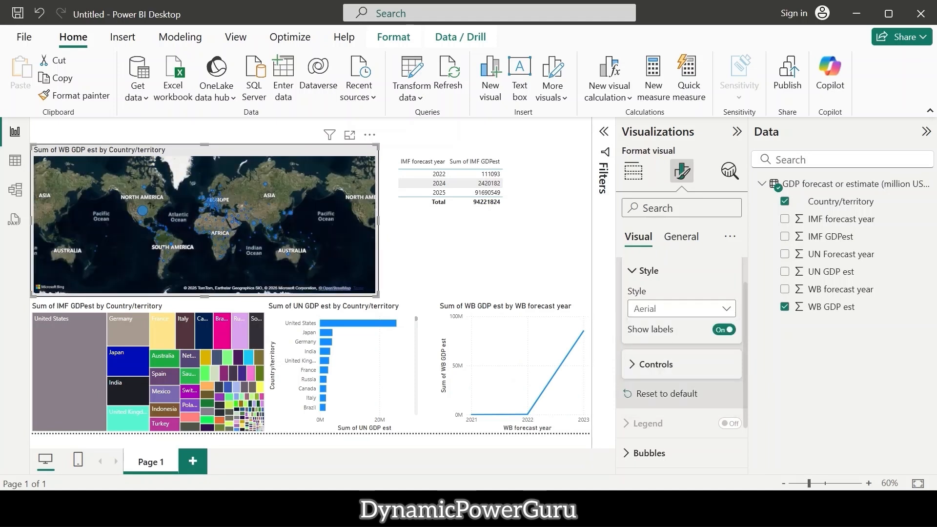
left_click(656, 314)
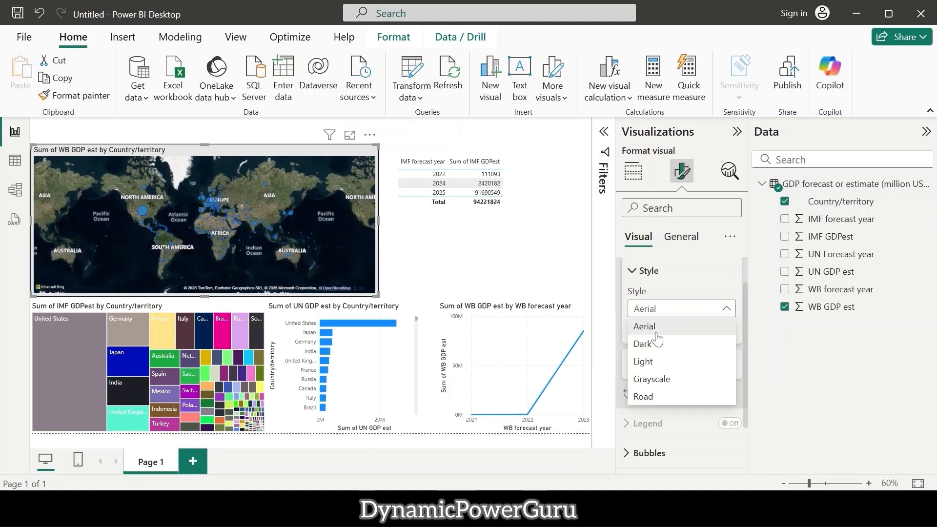
left_click(644, 362)
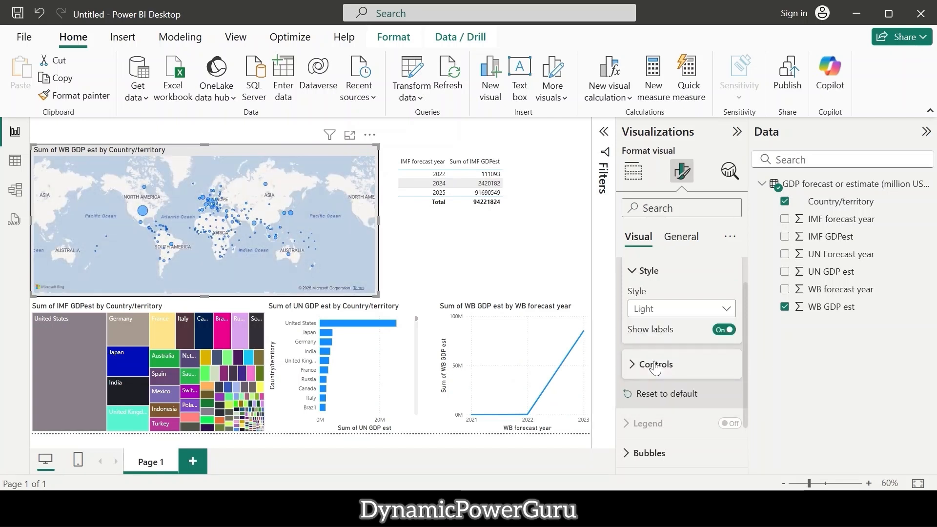
Set the map bubbles' range scaling to Data range and their size to -6
scroll(654, 374, "down", 2)
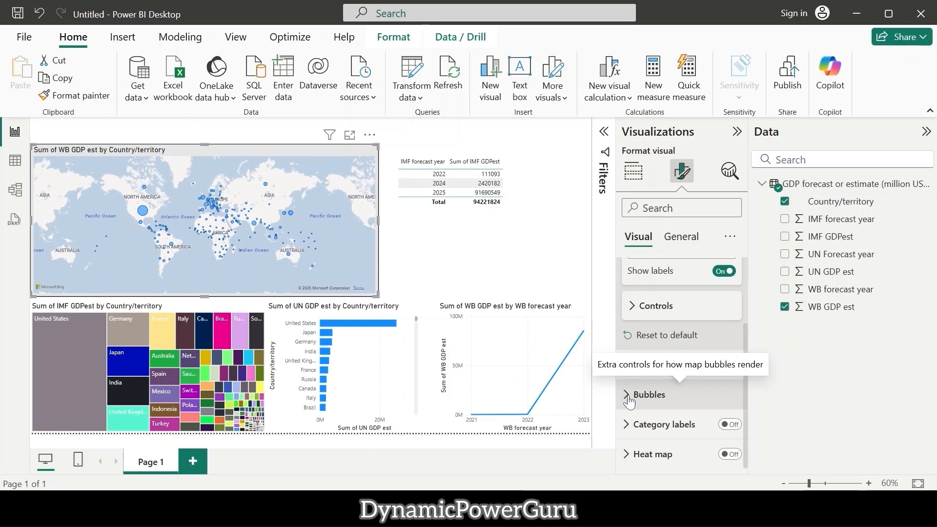
left_click(630, 395)
scroll(669, 414, "down", 3)
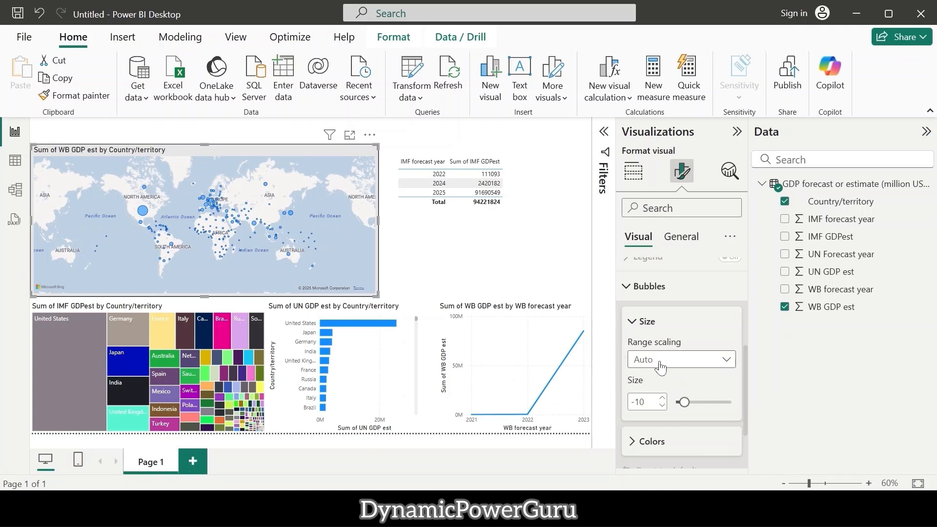
left_click(661, 369)
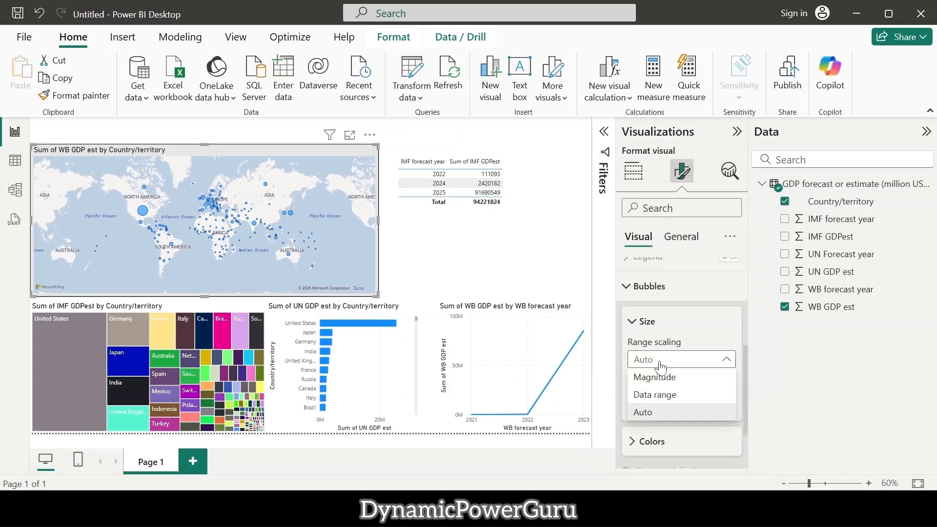
left_click(672, 395)
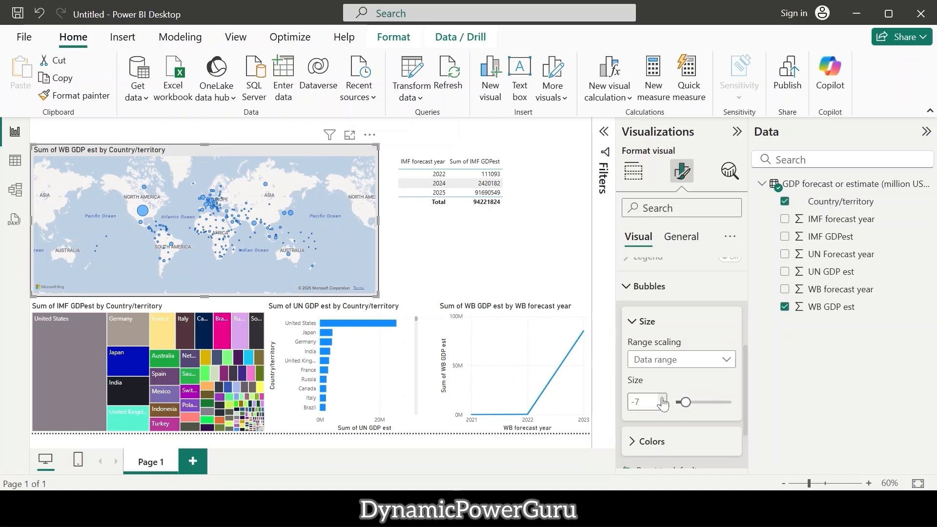
left_click(662, 399)
Turn on Show all for the map's bubble colors to list a separate color setting for each country
scroll(663, 403, "down", 2)
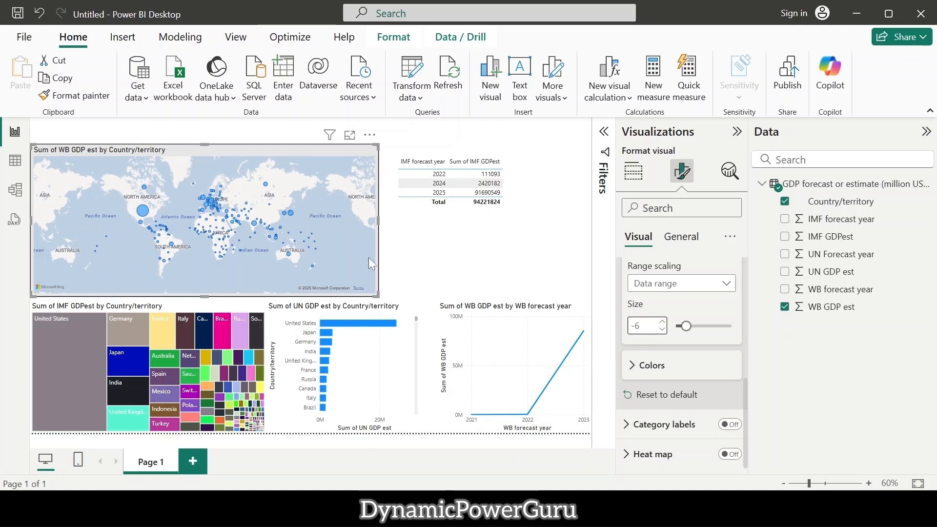
left_click(634, 367)
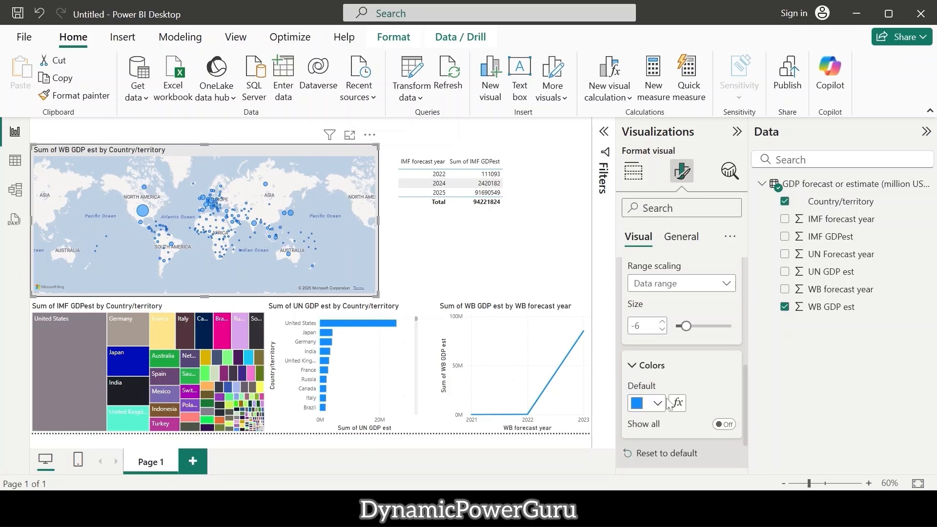
scroll(668, 399, "down", 1)
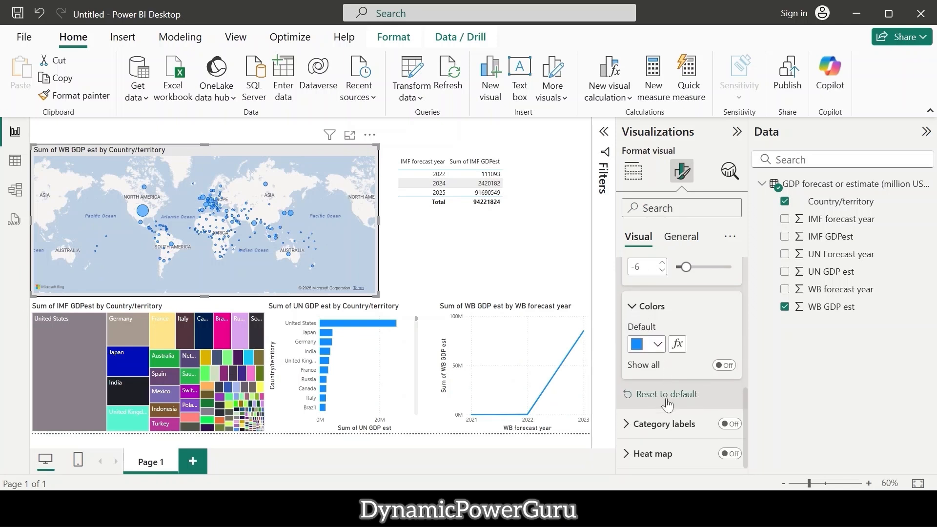
left_click(721, 366)
scroll(696, 337, "down", 3)
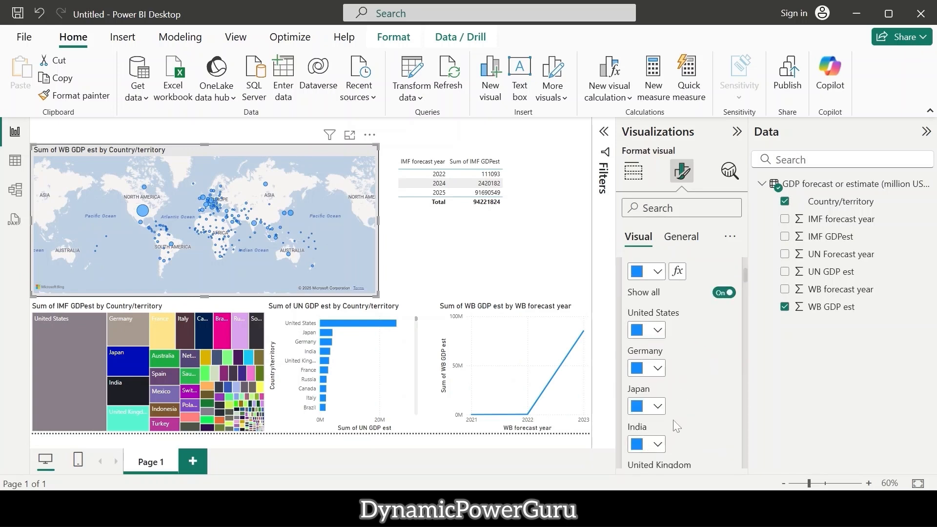
scroll(672, 420, "down", 15)
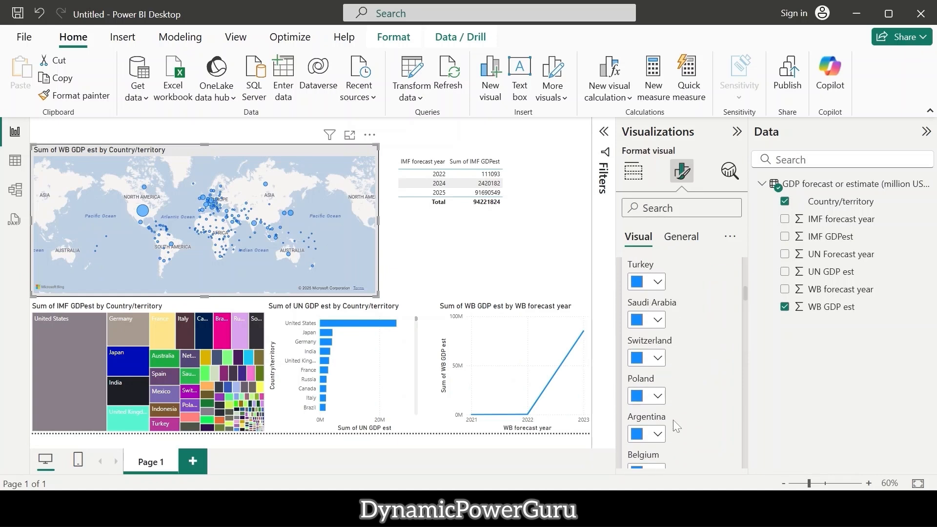
scroll(672, 420, "up", 13)
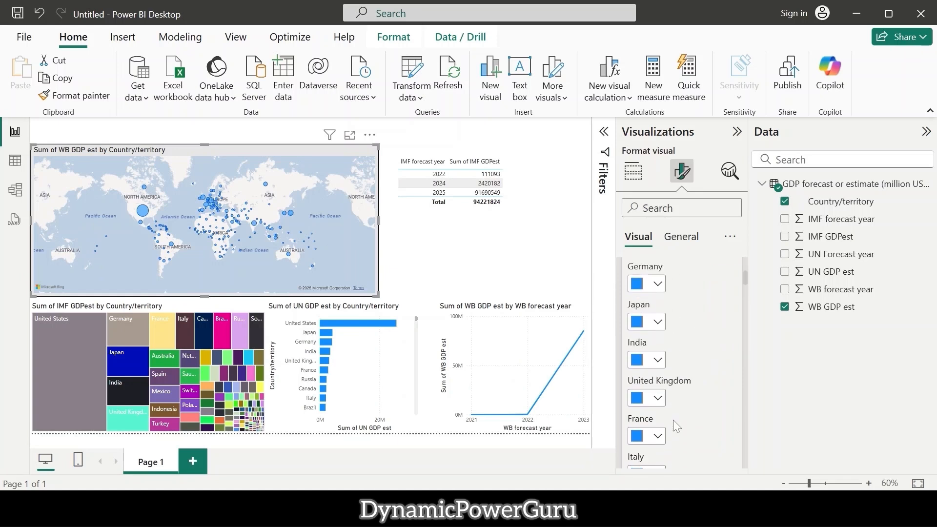
scroll(674, 424, "up", 4)
scroll(673, 424, "down", 2)
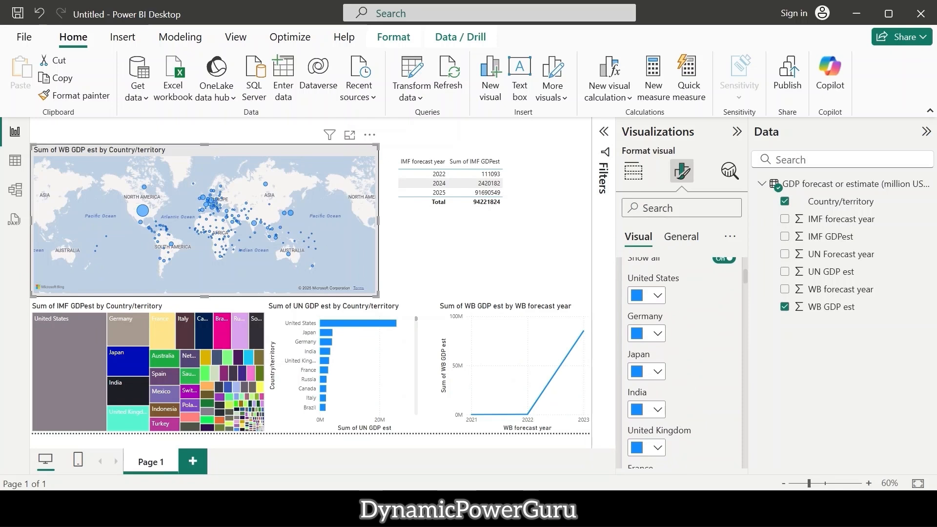
Color individual country bubbles, including Germany dark blue, United Kingdom purple, France pink, Italy lime green, Brazil black, Canada orange and Russia yellow
left_click(647, 333)
left_click(716, 99)
scroll(705, 370, "down", 8)
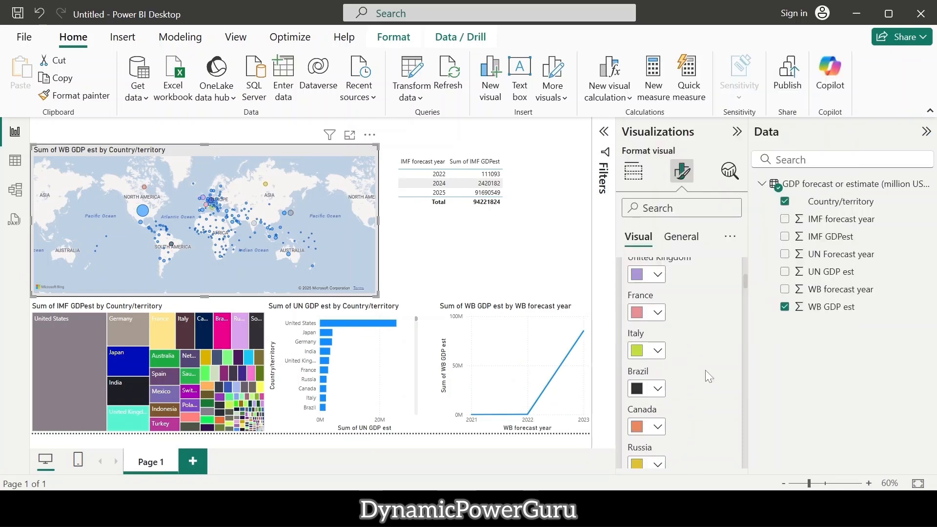
scroll(705, 370, "down", 10)
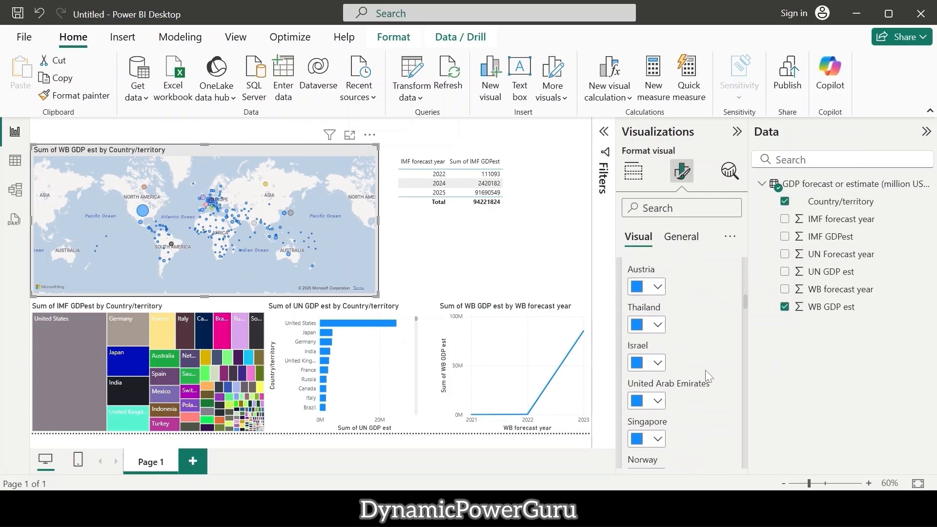
scroll(702, 328, "down", 3)
scroll(702, 328, "up", 20)
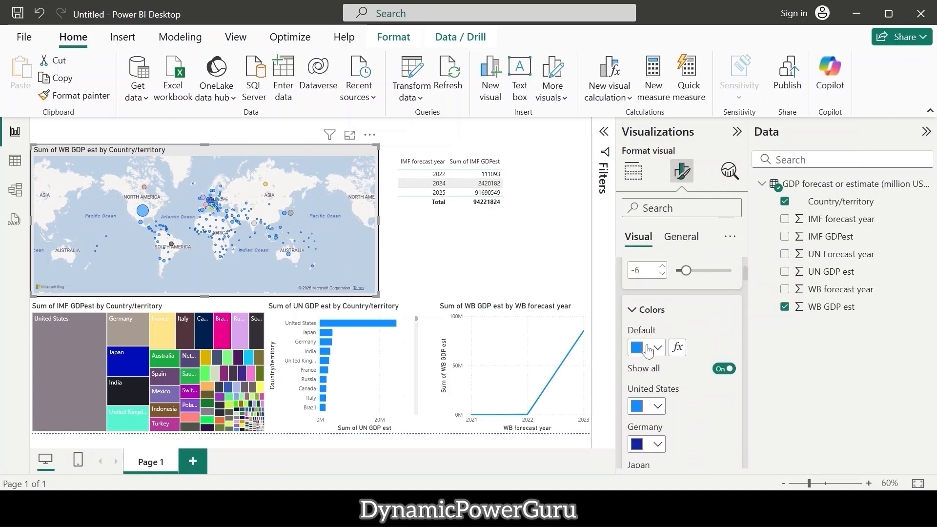
left_click(635, 309)
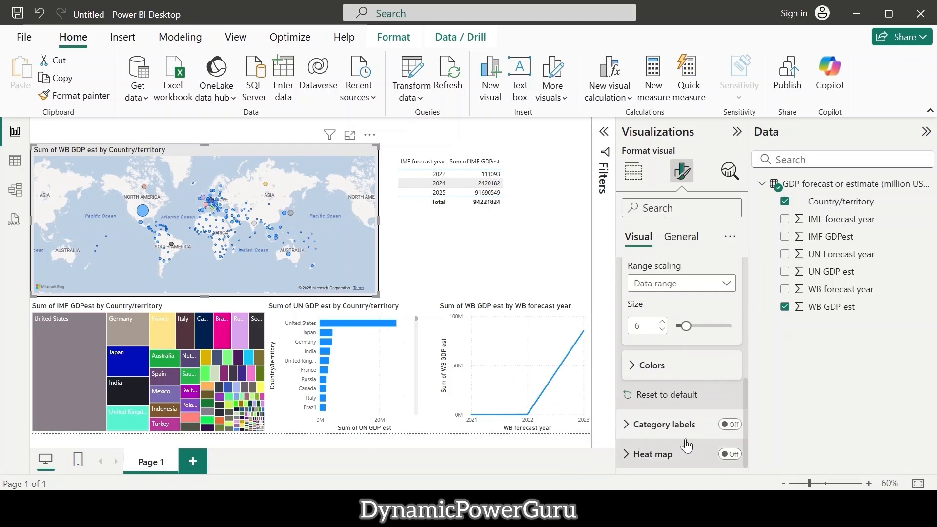
Try showing category labels on the map and switch them off again
left_click(731, 425)
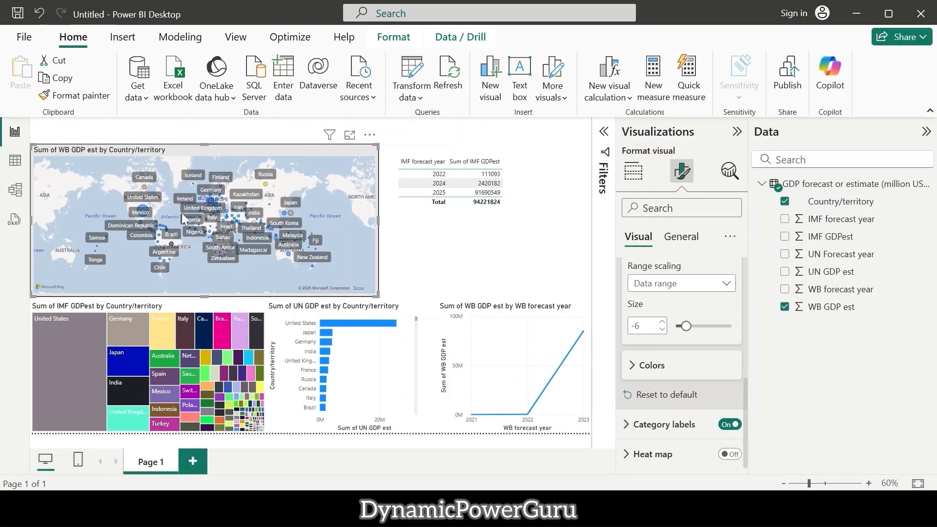
left_click(732, 425)
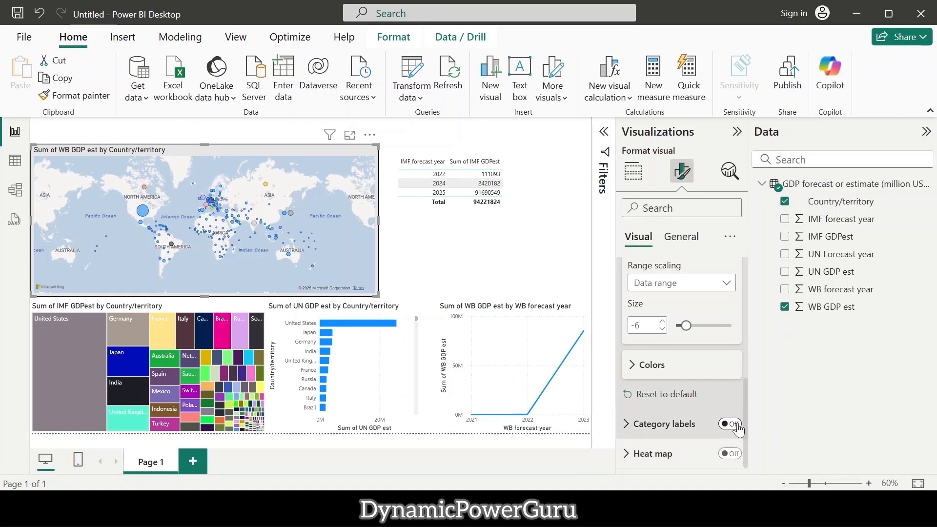
Center the map's title horizontally
scroll(708, 390, "up", 4)
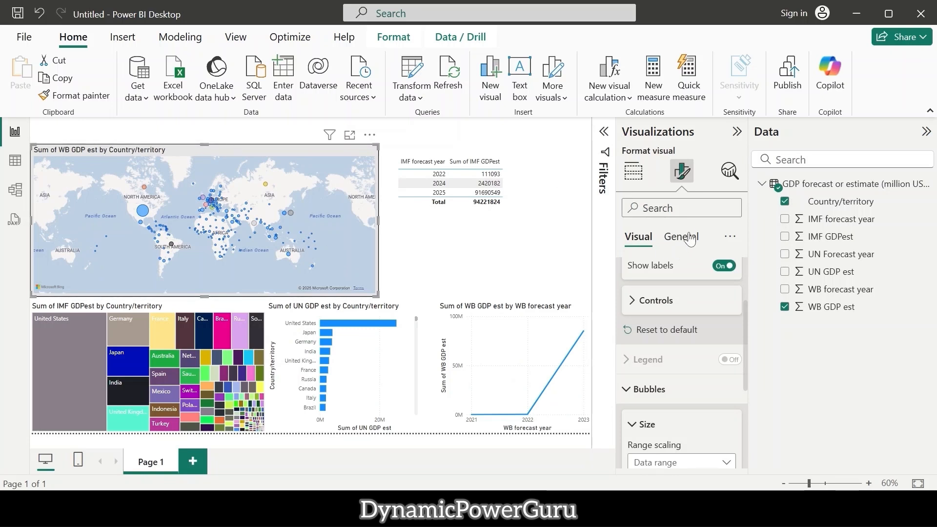
left_click(681, 236)
scroll(630, 308, "up", 3)
left_click(626, 303)
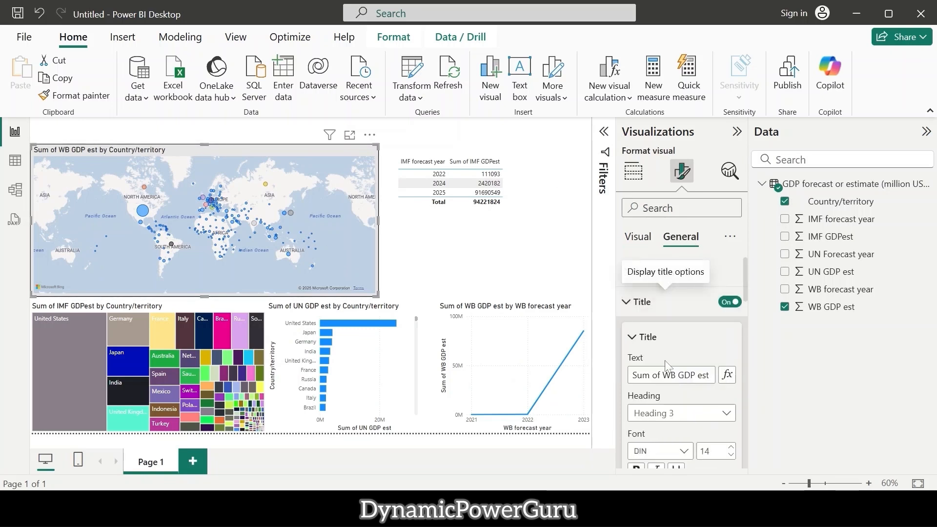
scroll(630, 322, "down", 4)
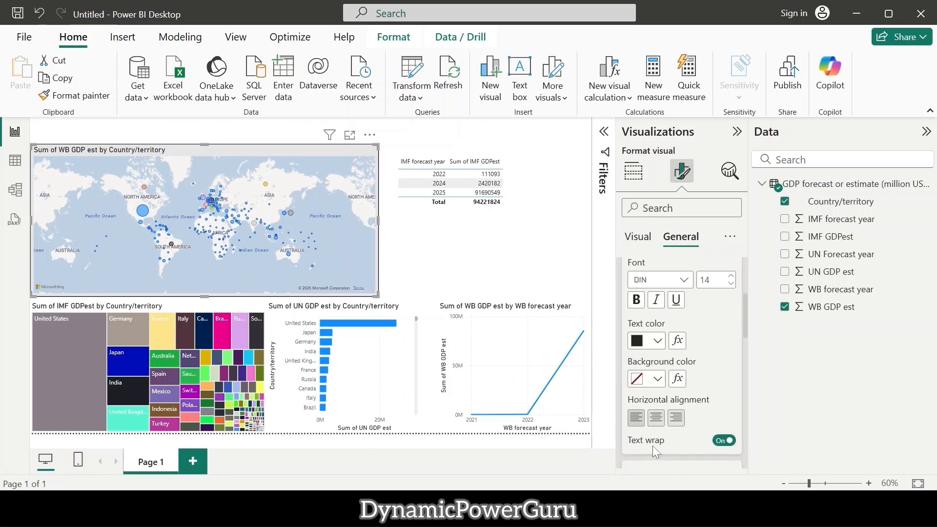
left_click(657, 420)
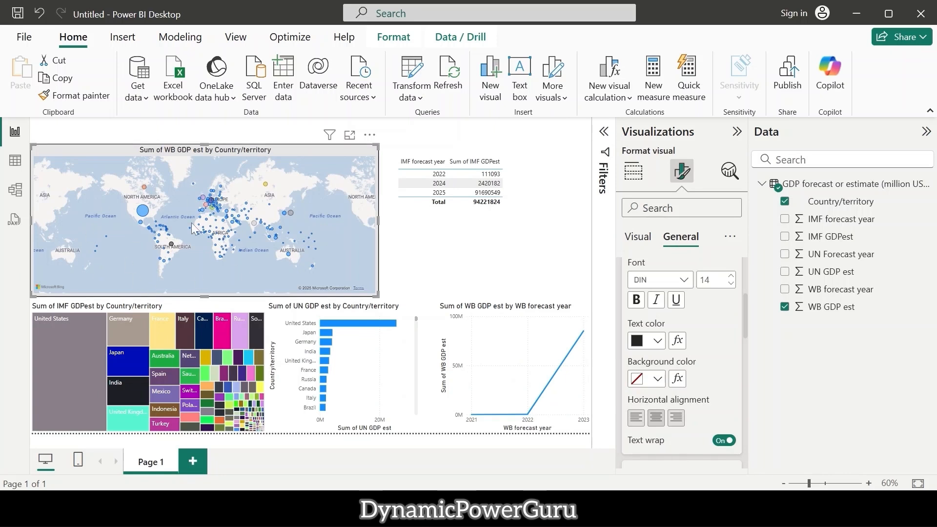
Filter the map's Country/territory to the top 10 by Sum of WB GDP est, and set its bubble size to 8
left_click(737, 132)
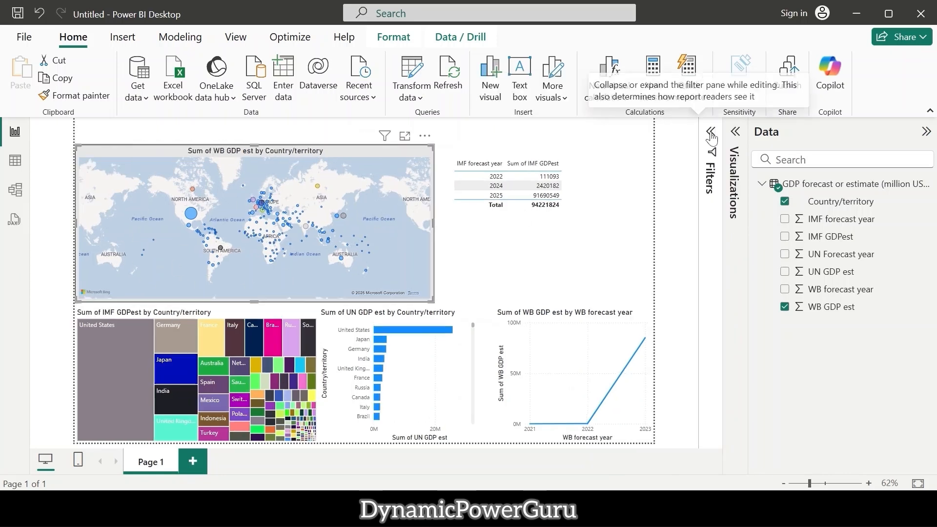
left_click(712, 137)
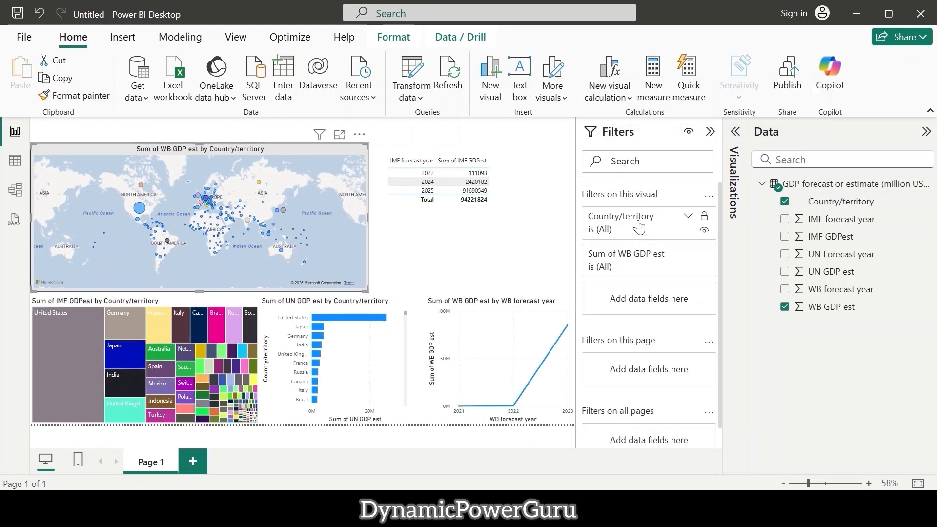
left_click(688, 218)
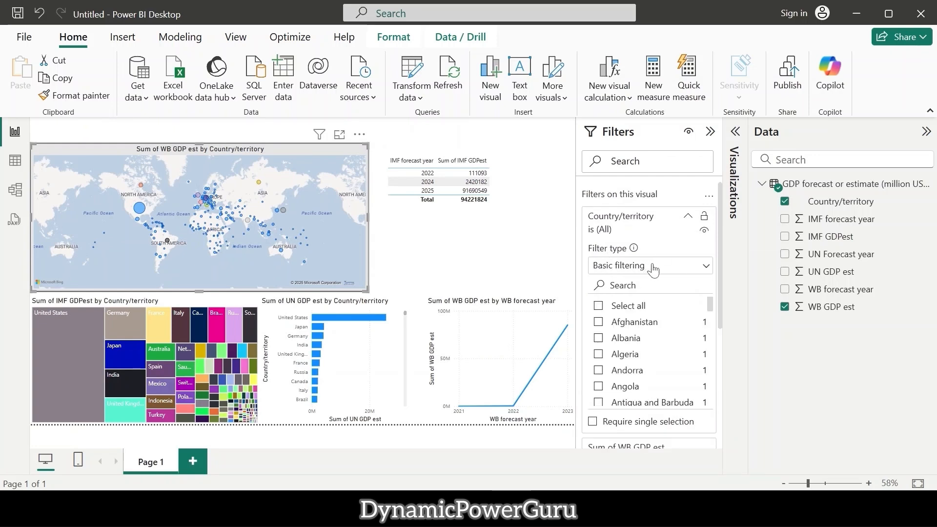
left_click(653, 269)
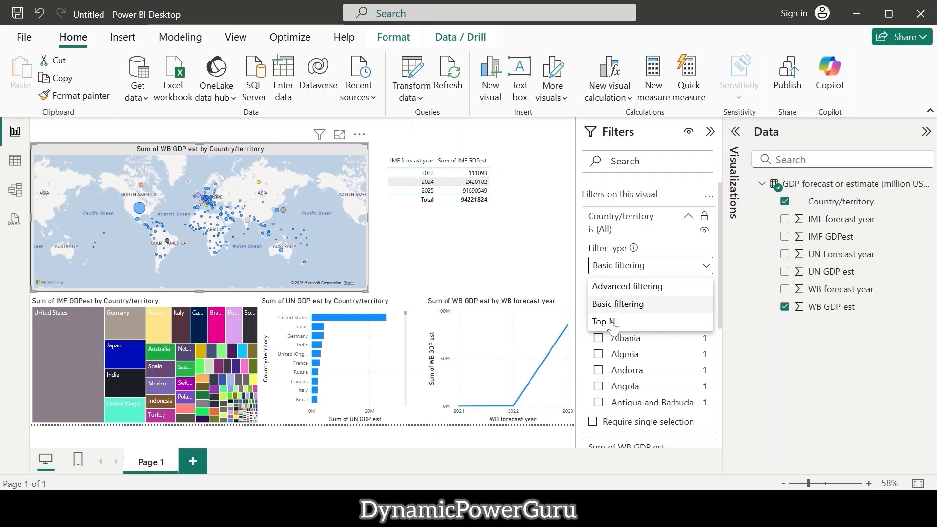
left_click(605, 322)
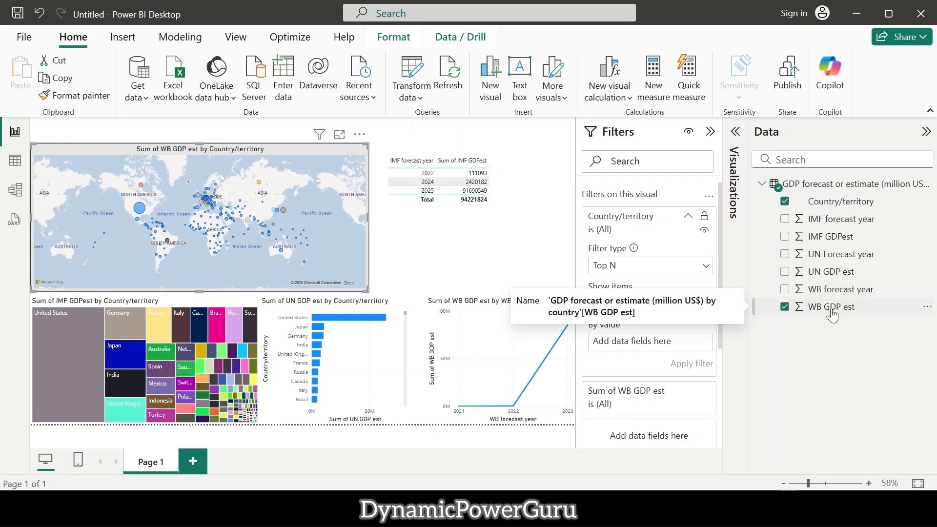
left_click_drag(832, 313, 689, 349)
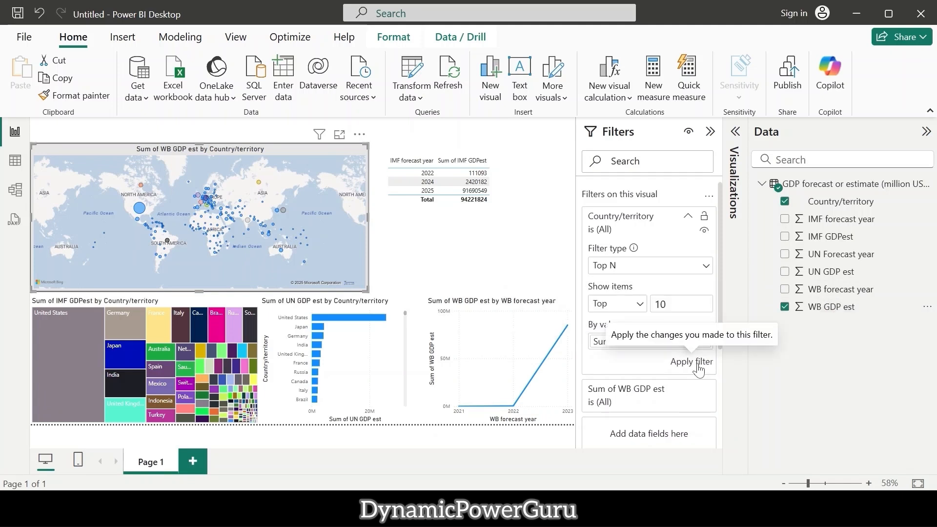
left_click(699, 366)
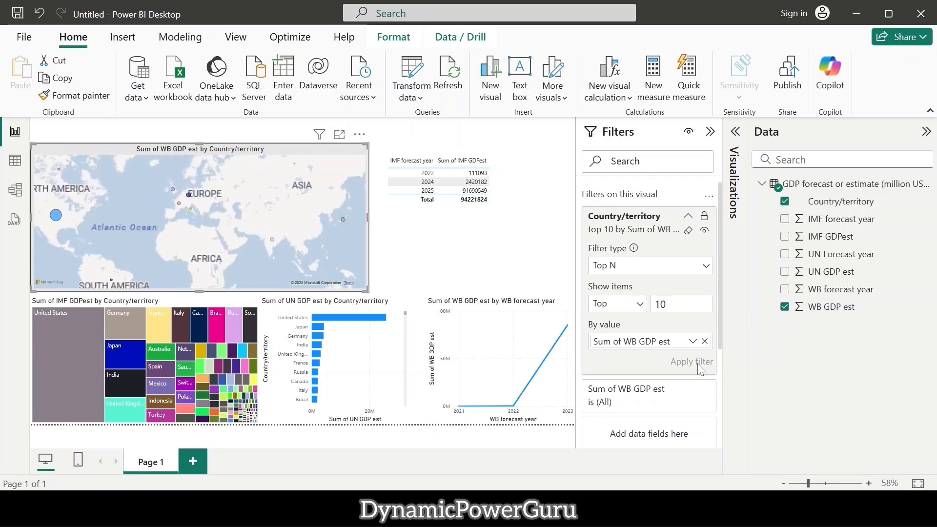
left_click(315, 257)
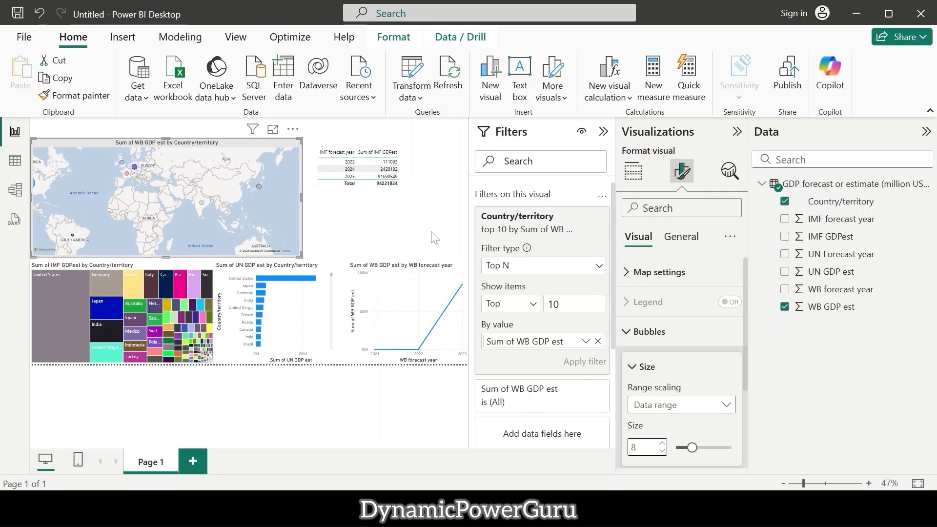
Give the IMF forecast year table a light gray background and turn on its visual border
left_click(395, 194)
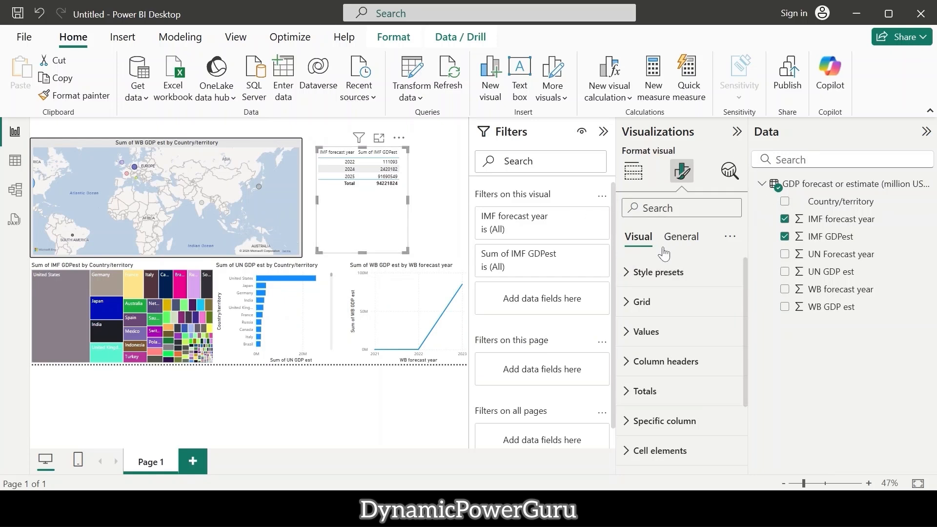
left_click(684, 241)
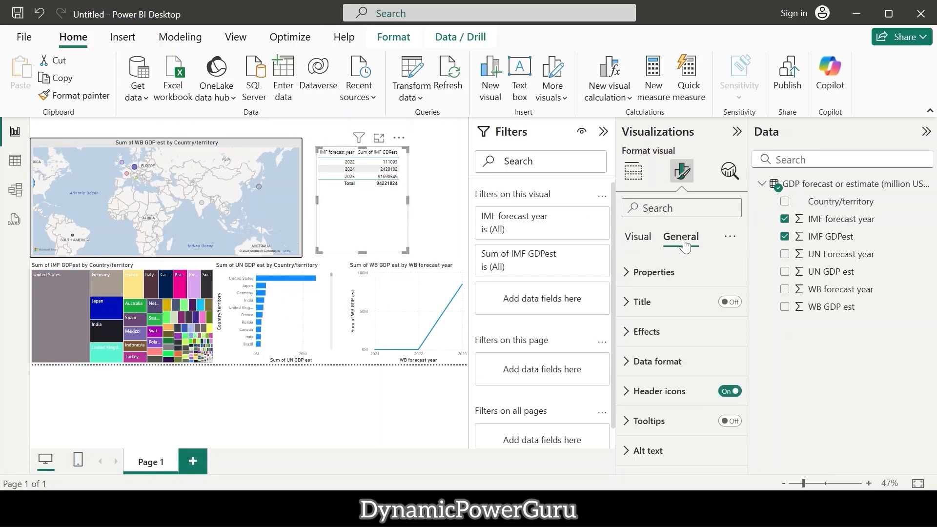
left_click(627, 332)
scroll(681, 391, "down", 1)
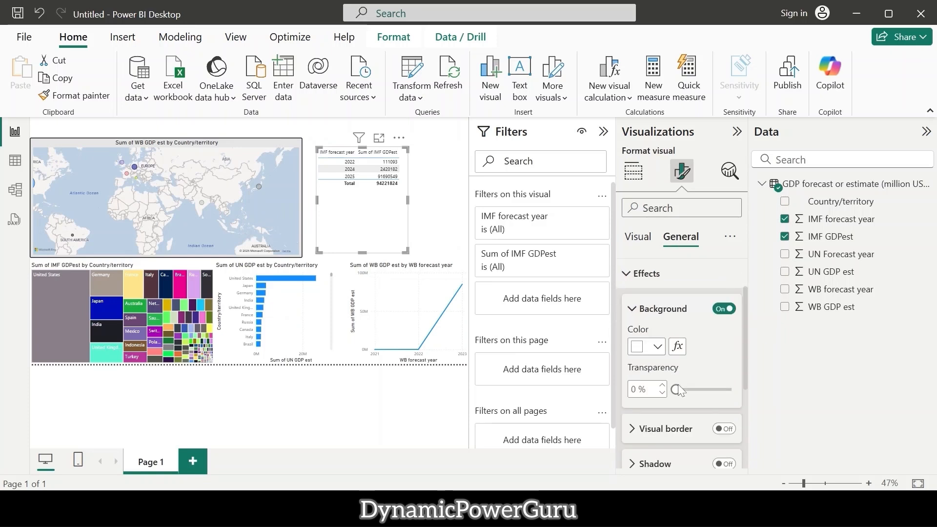
left_click(655, 347)
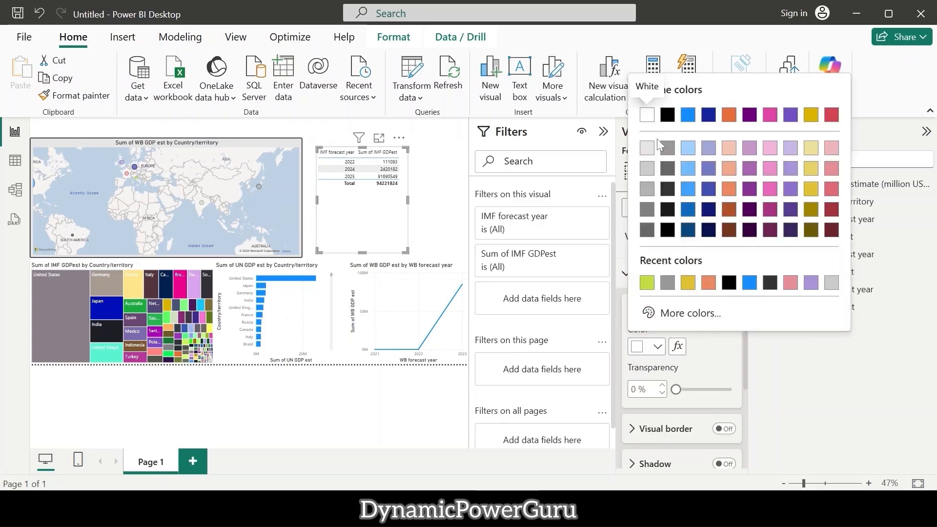
left_click(649, 153)
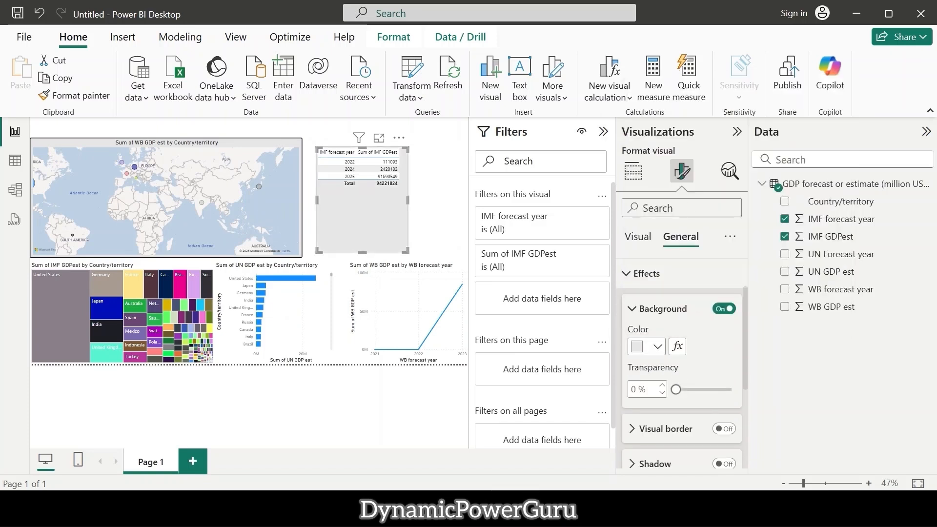
scroll(683, 367, "down", 2)
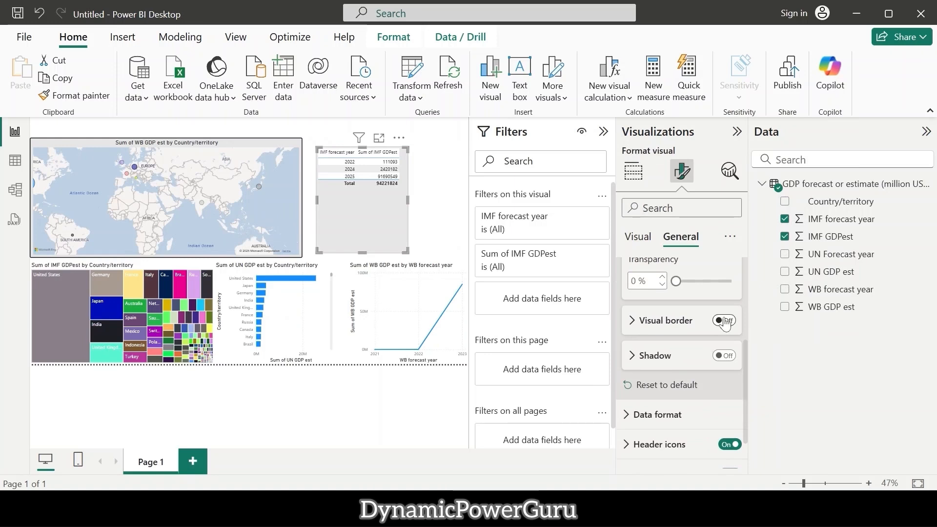
left_click(724, 320)
scroll(682, 389, "down", 1)
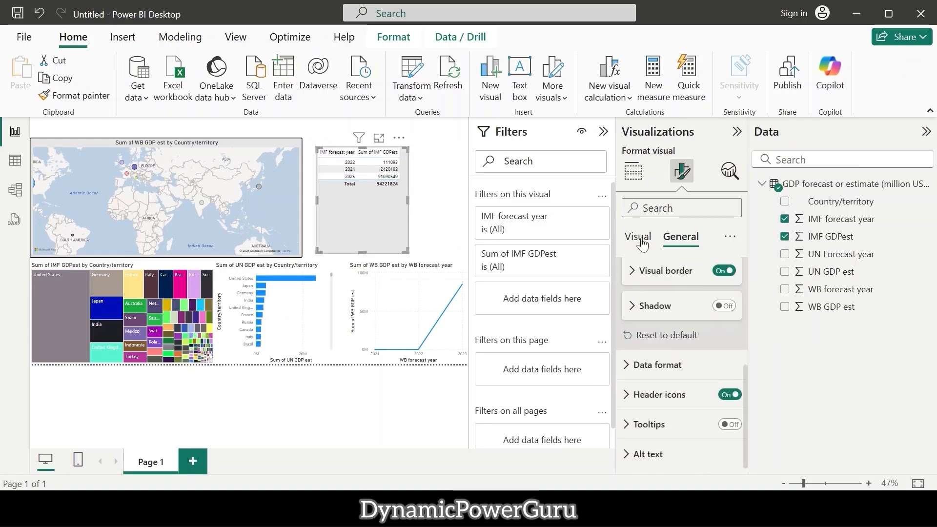
Set the background color of the table's values to light yellow
left_click(639, 238)
scroll(644, 341, "up", 2)
left_click(645, 340)
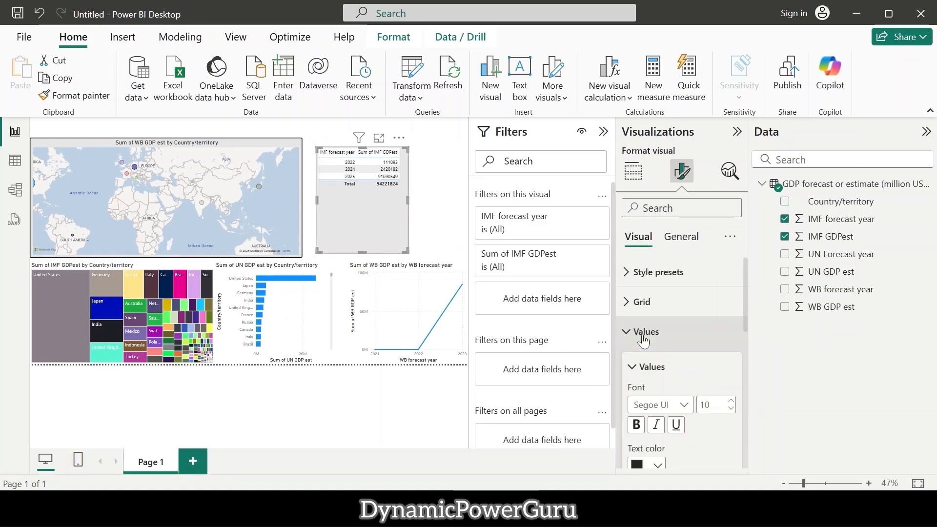
scroll(680, 381, "down", 1)
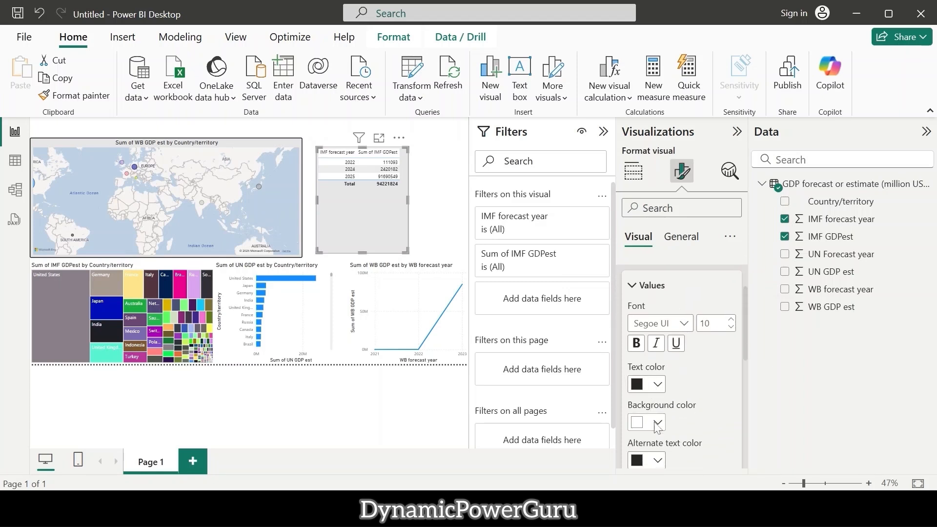
left_click(657, 423)
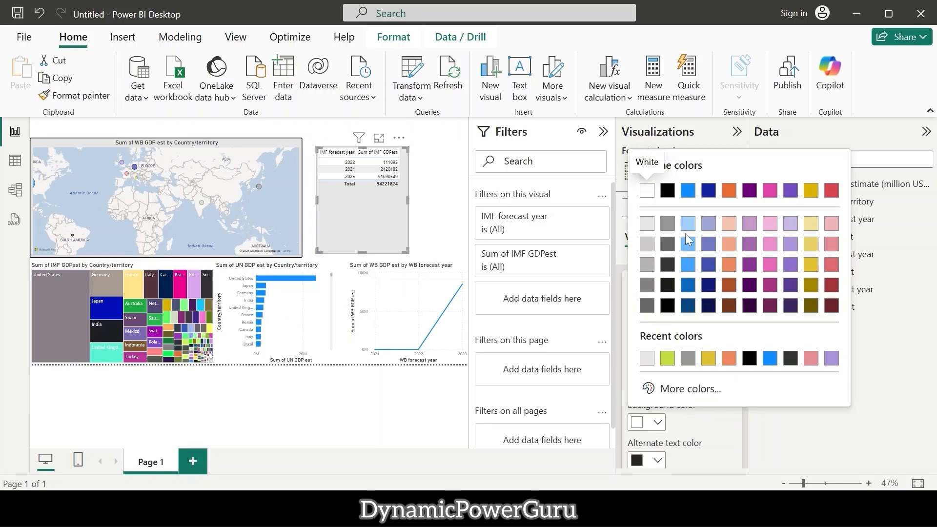
left_click(814, 225)
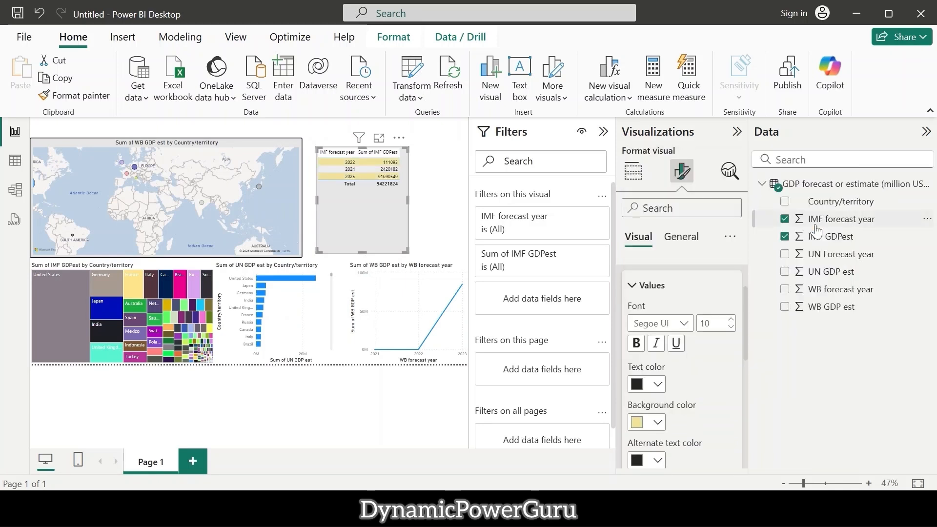
Make the table's column header text blue and bold
scroll(644, 331, "down", 5)
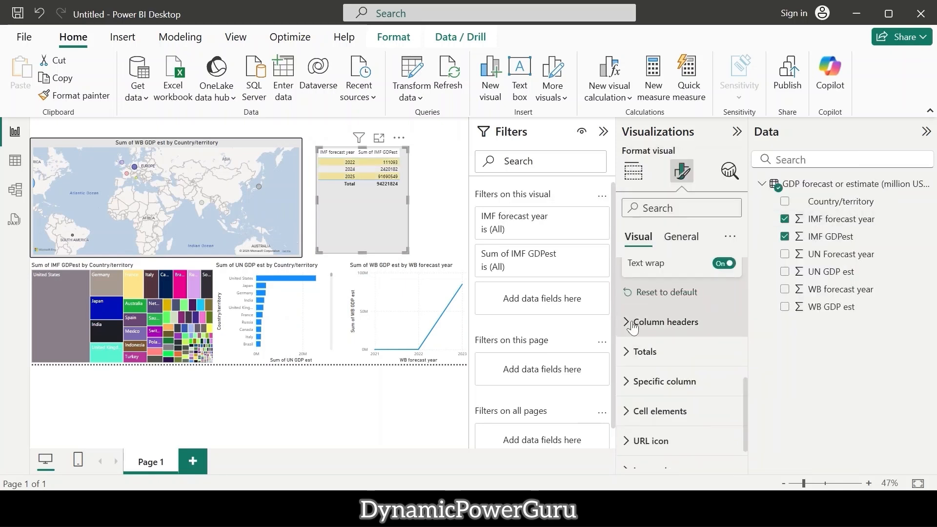
left_click(633, 325)
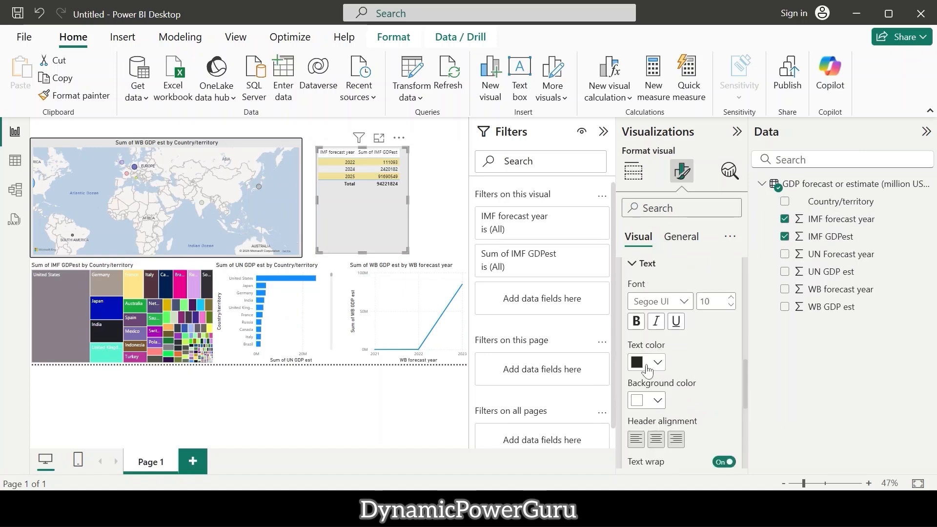
left_click(657, 362)
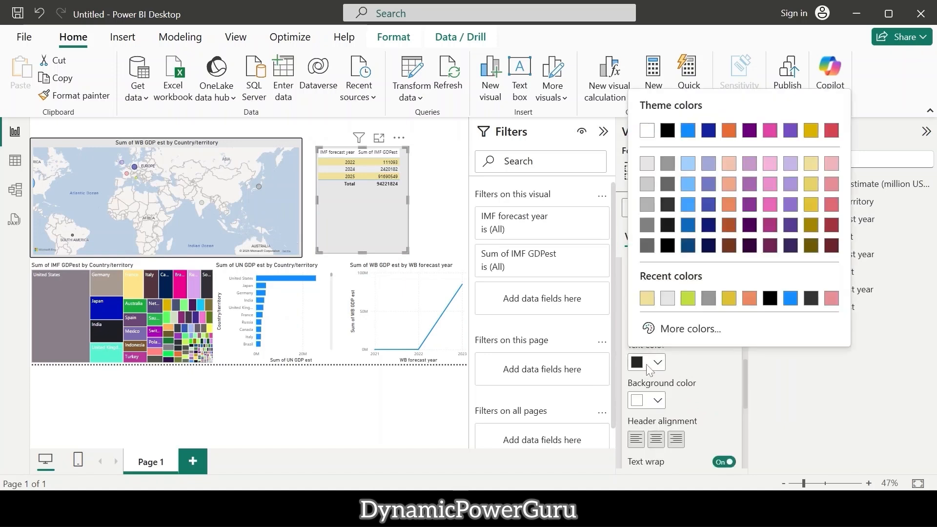
left_click(709, 205)
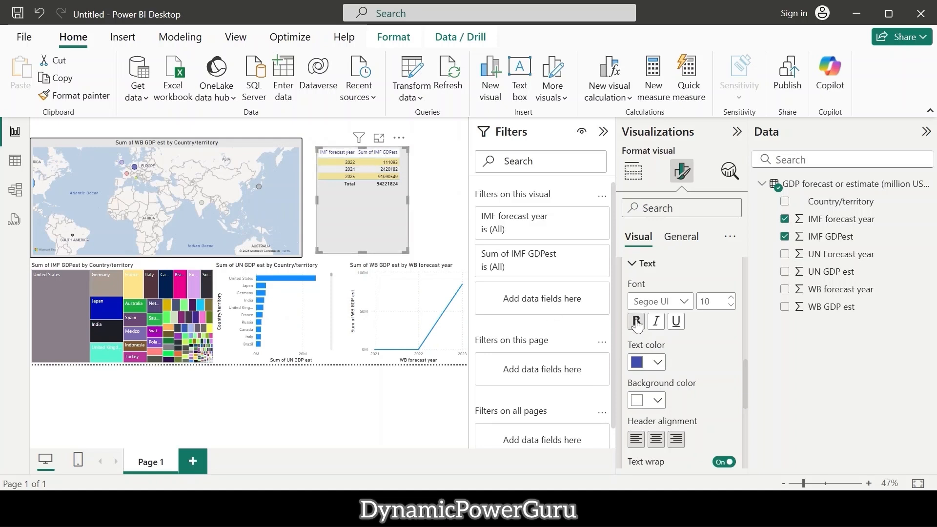
left_click(636, 322)
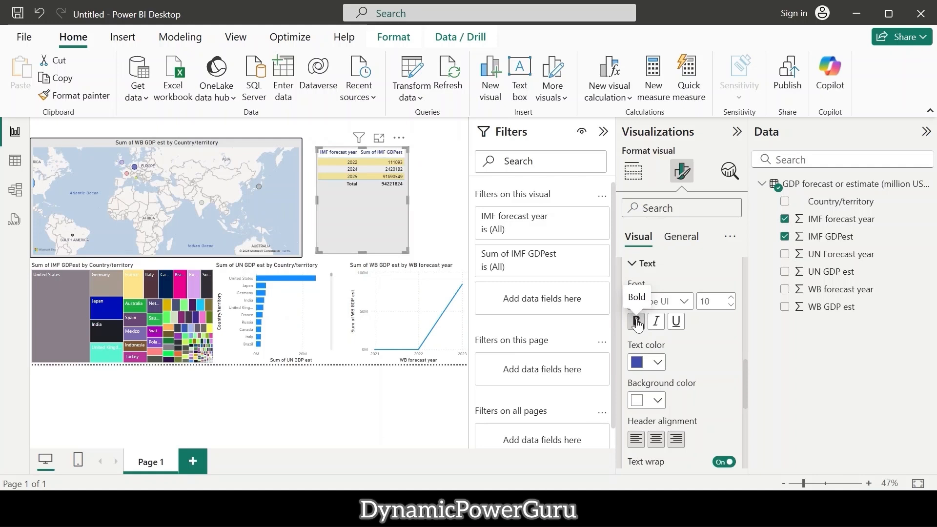
Set the background color of the table's totals row to white
scroll(677, 383, "down", 5)
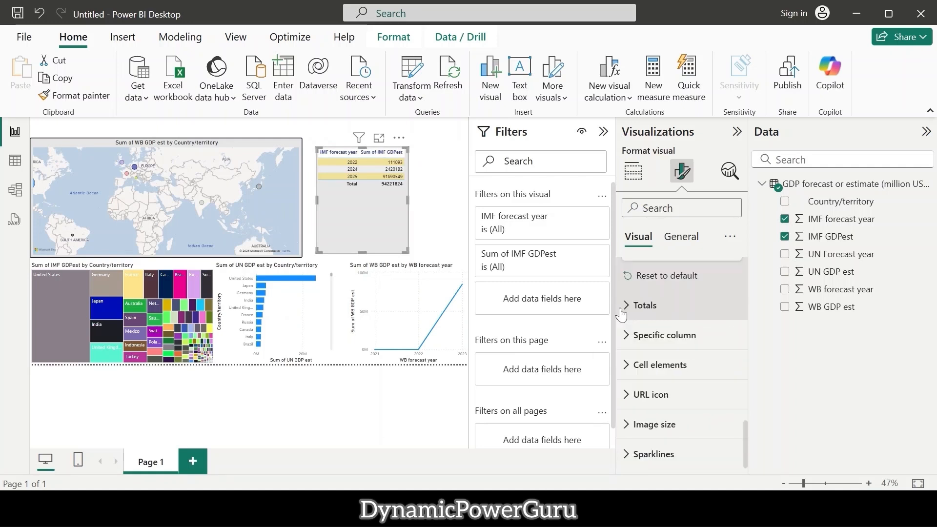
left_click(622, 310)
scroll(679, 378, "down", 2)
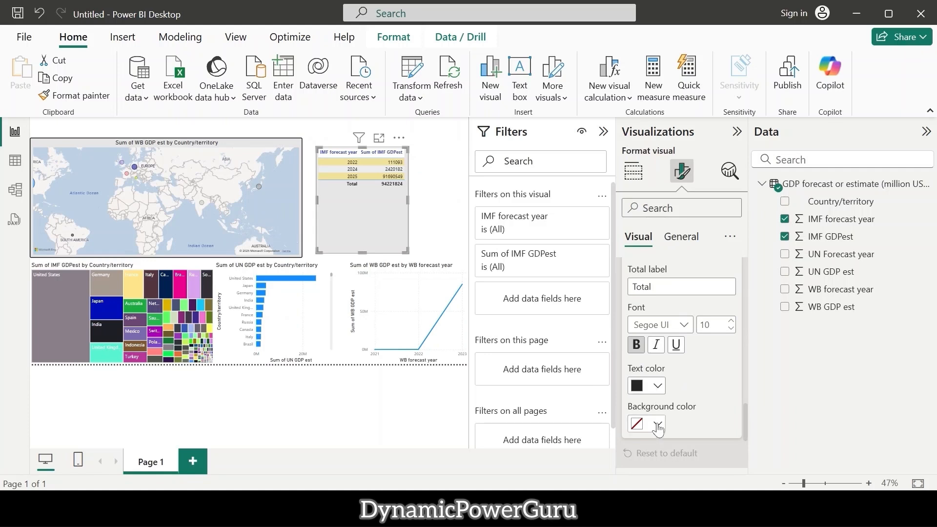
left_click(657, 424)
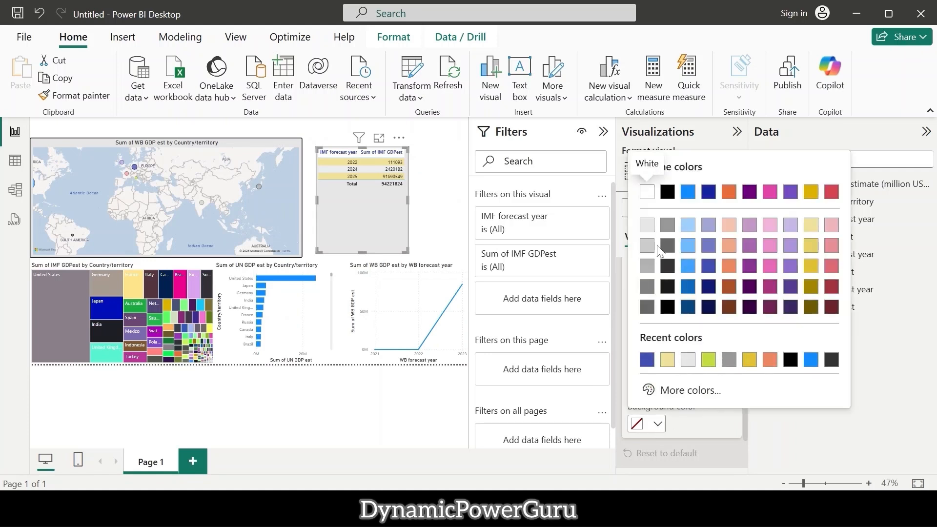
left_click(648, 193)
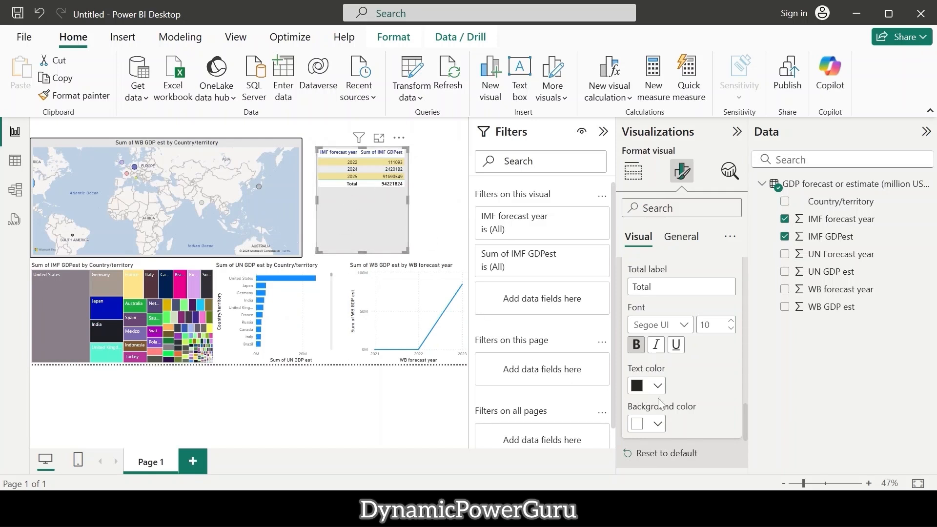
Set the background color of the table's column headers to light blue
scroll(642, 391, "down", 3)
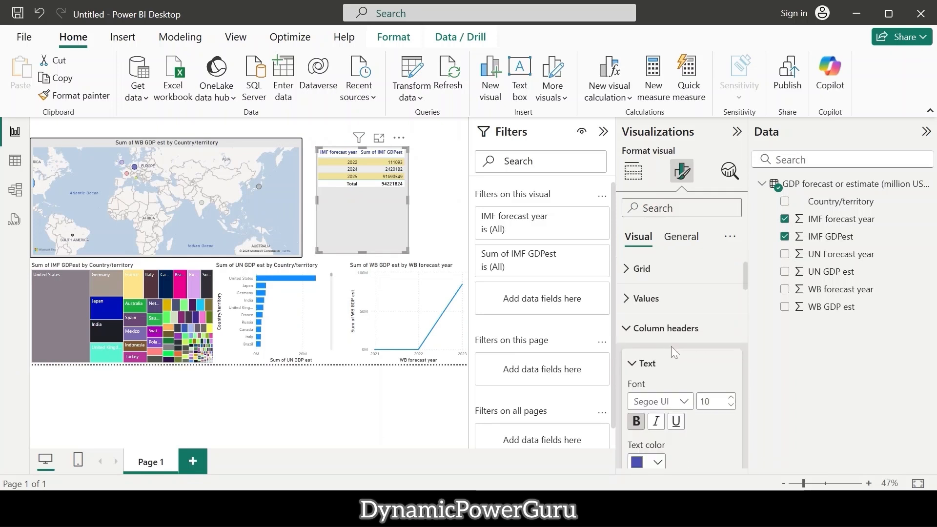
scroll(674, 353, "down", 1)
scroll(675, 352, "down", 1)
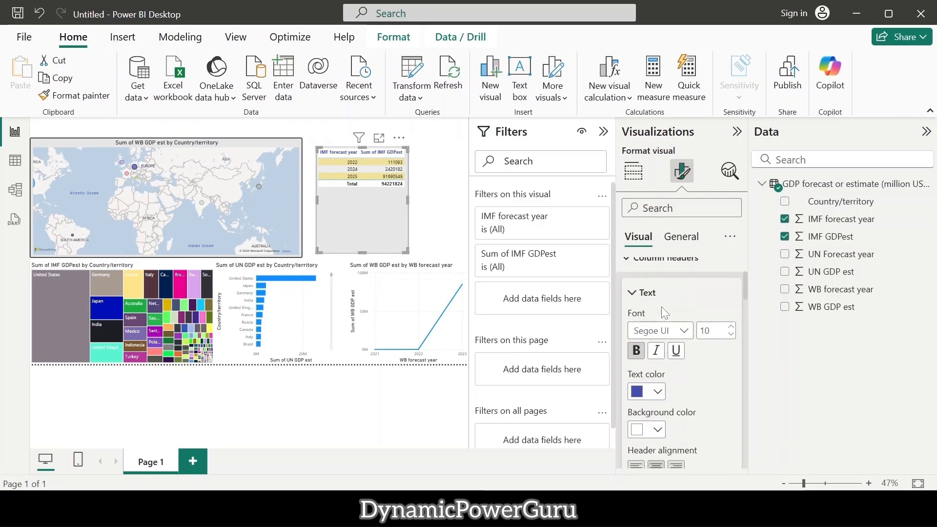
scroll(693, 389, "down", 1)
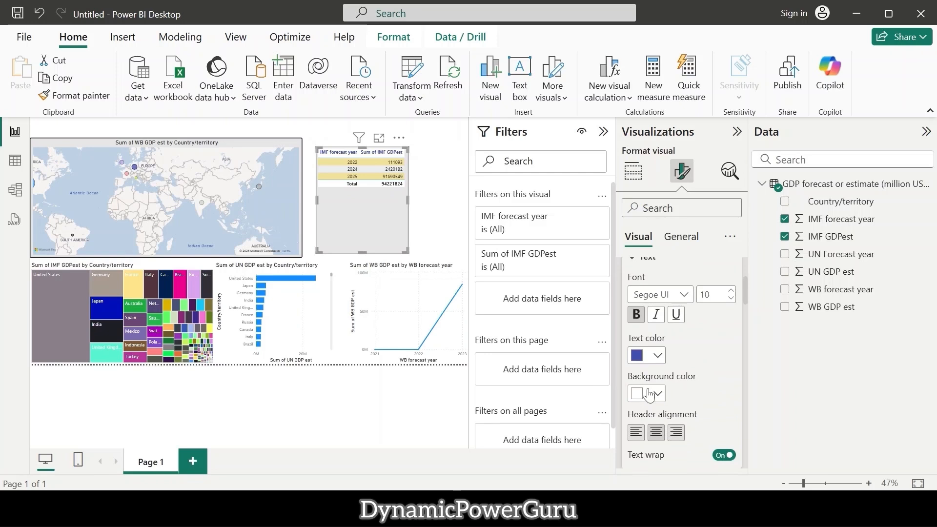
left_click(649, 395)
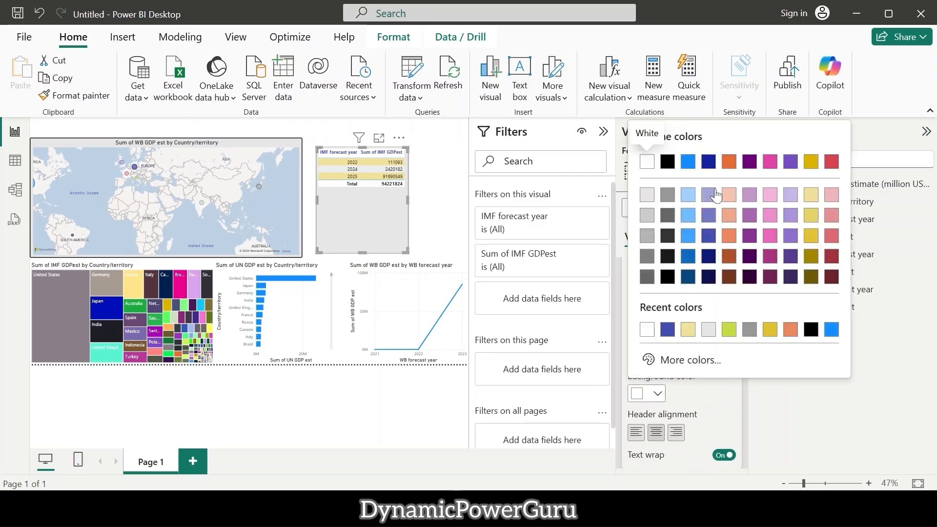
left_click(691, 197)
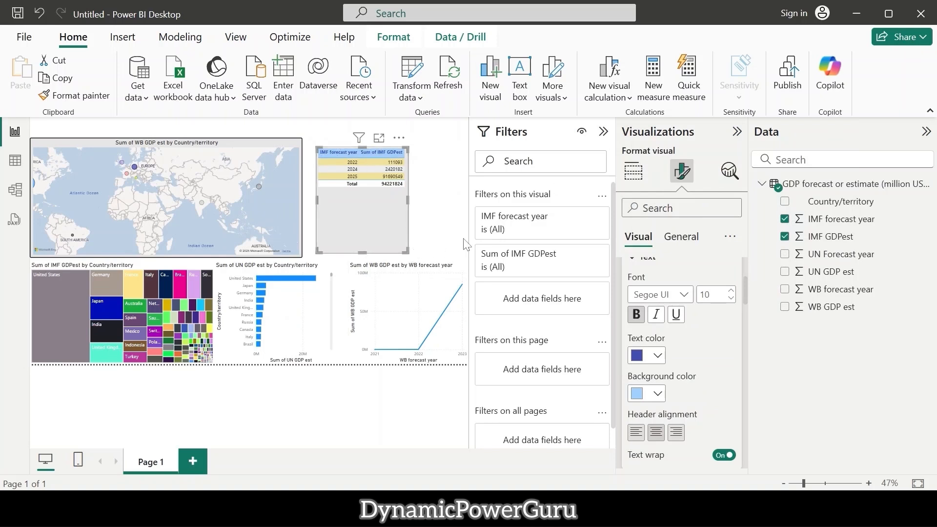
left_click(466, 244)
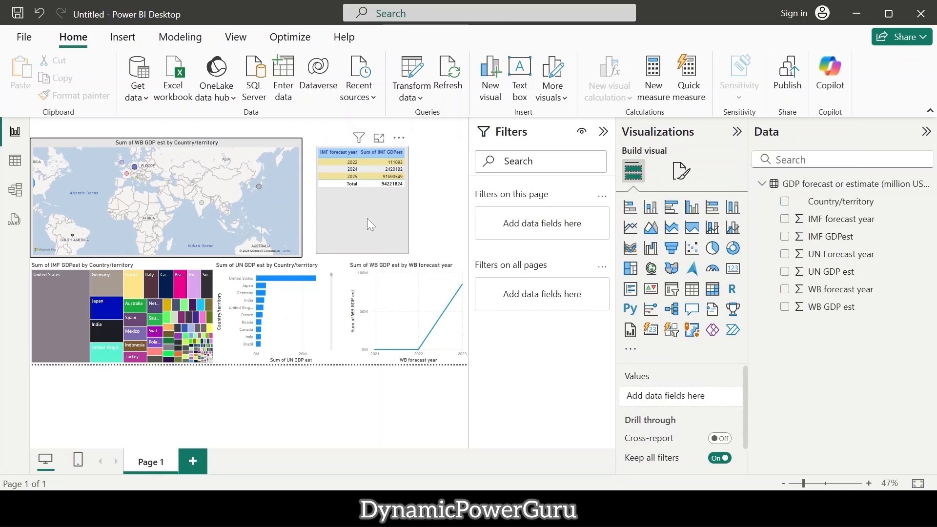
Filter the treemap's Country/territory to the top 10 items by Sum of IMF GDPest
left_click(286, 279)
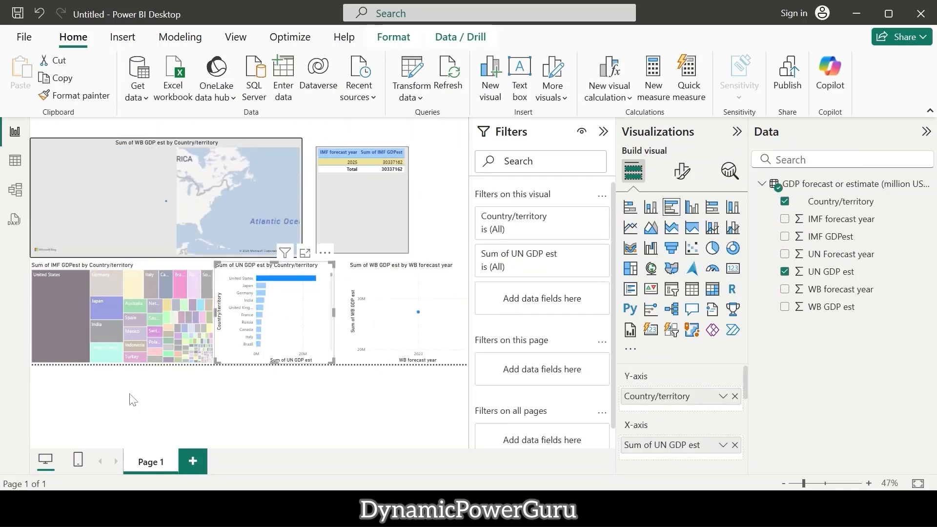
left_click(155, 271)
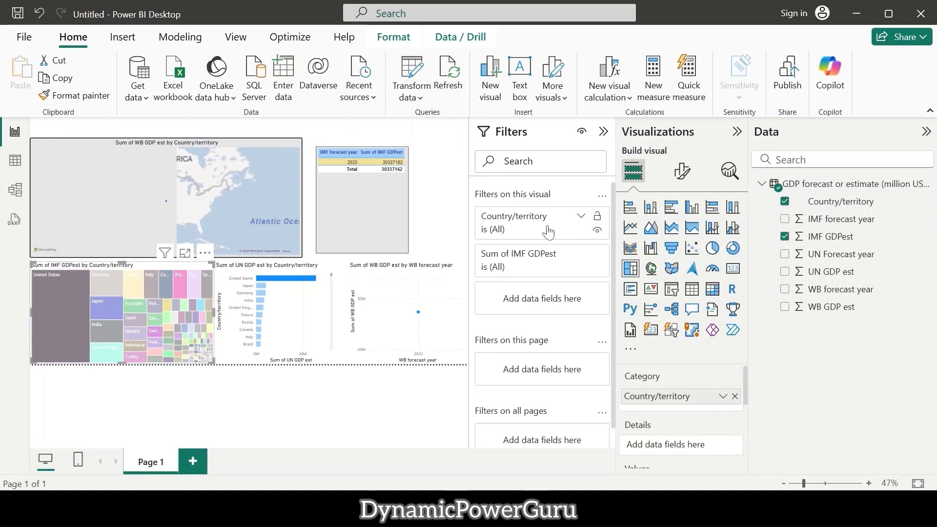
left_click(548, 233)
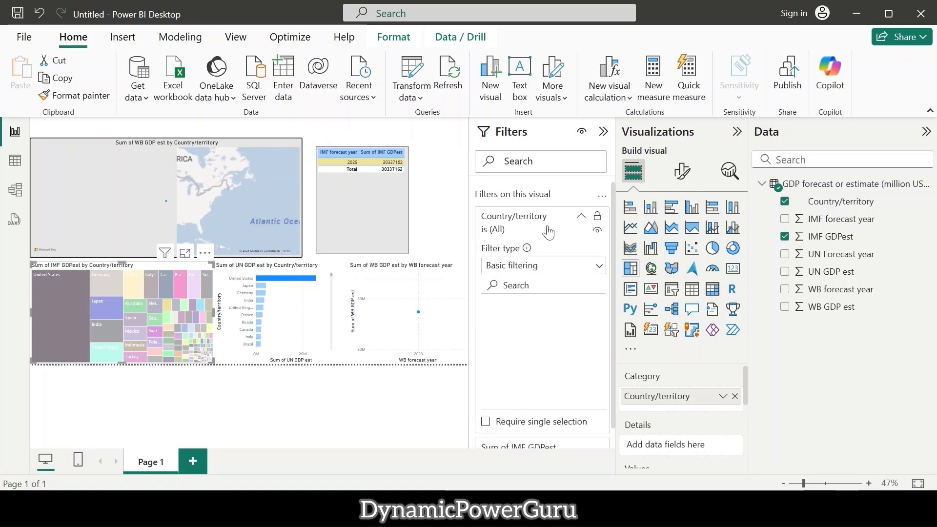
left_click(548, 272)
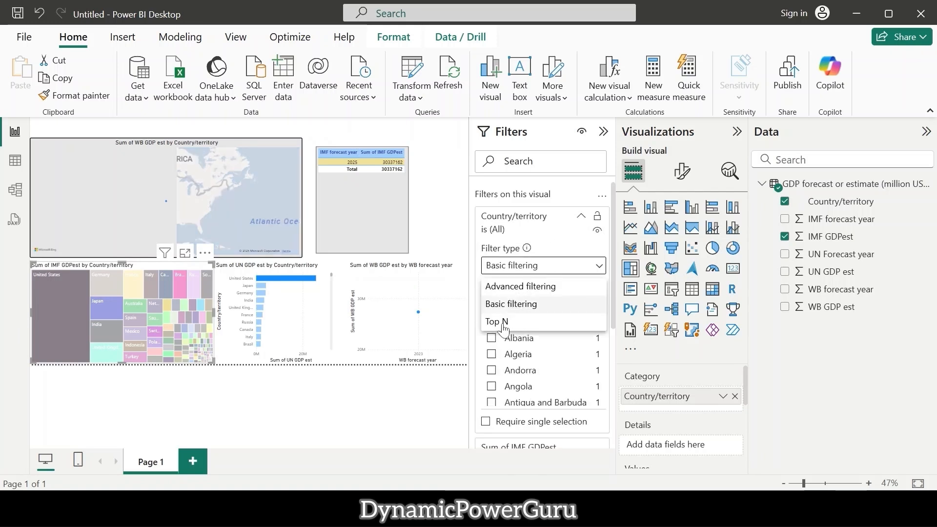
left_click(497, 322)
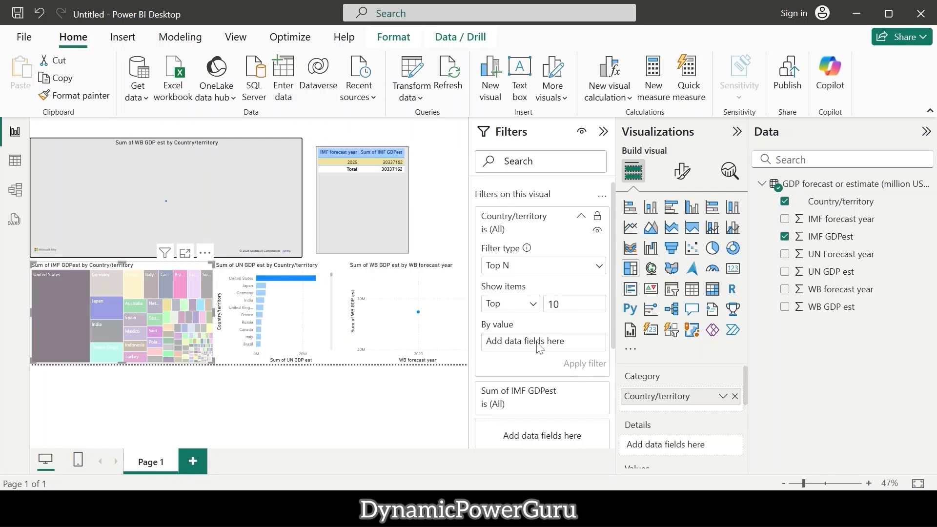
left_click_drag(831, 240, 584, 352)
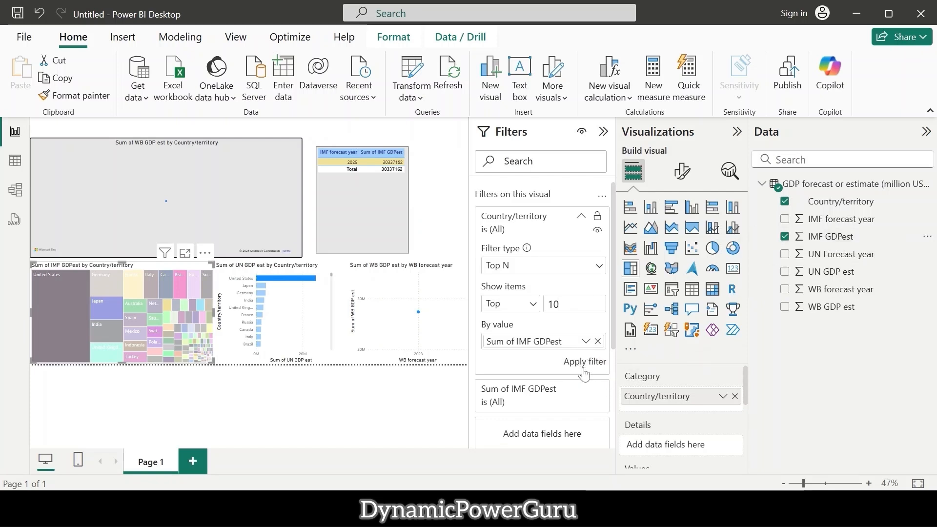
left_click(581, 364)
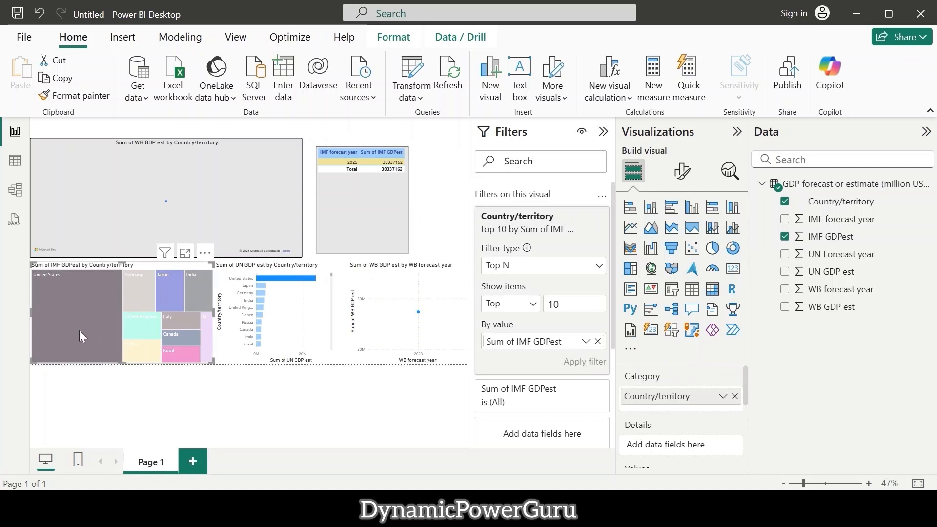
Turn on the treemap's legend and set its position to Bottom center
left_click(668, 170)
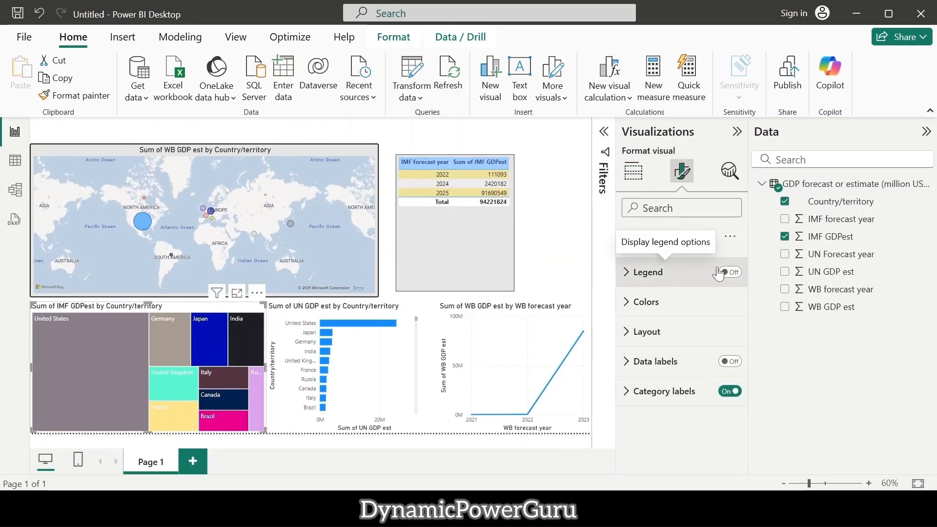
left_click(725, 273)
left_click(725, 274)
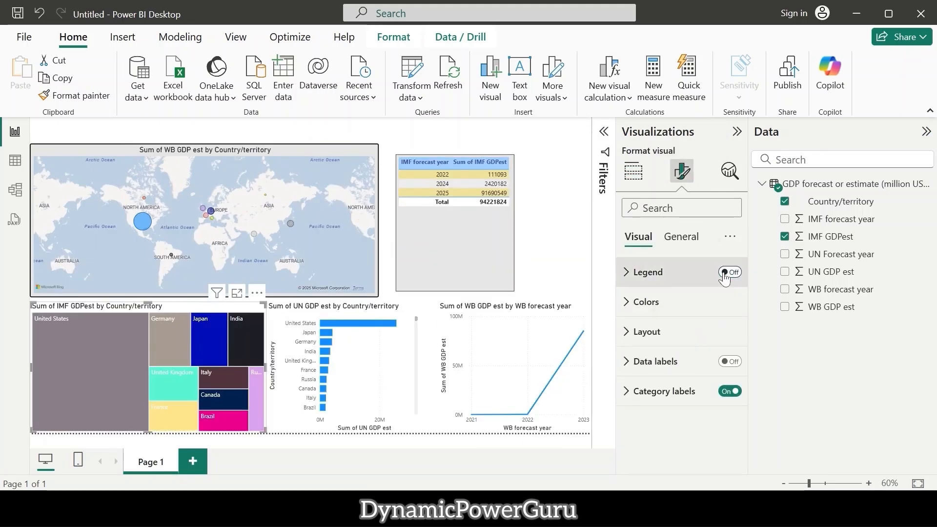
left_click(724, 273)
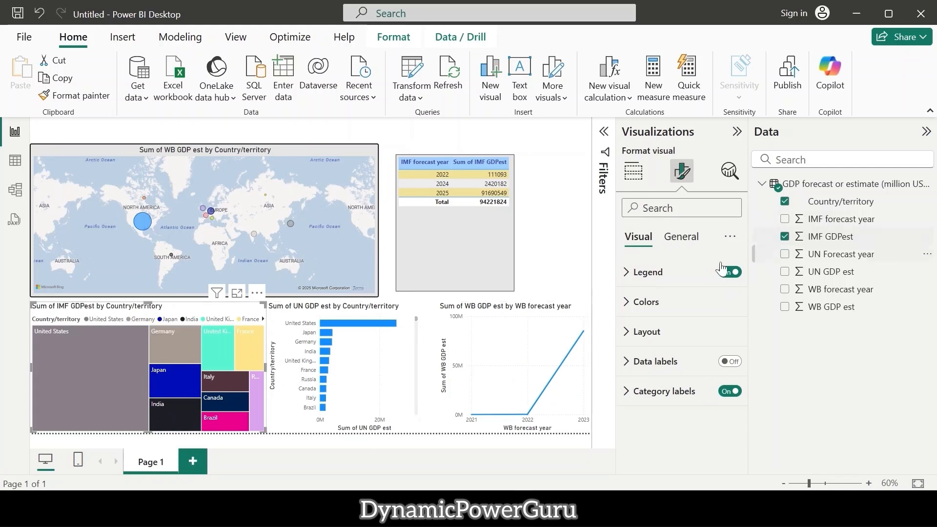
left_click(627, 273)
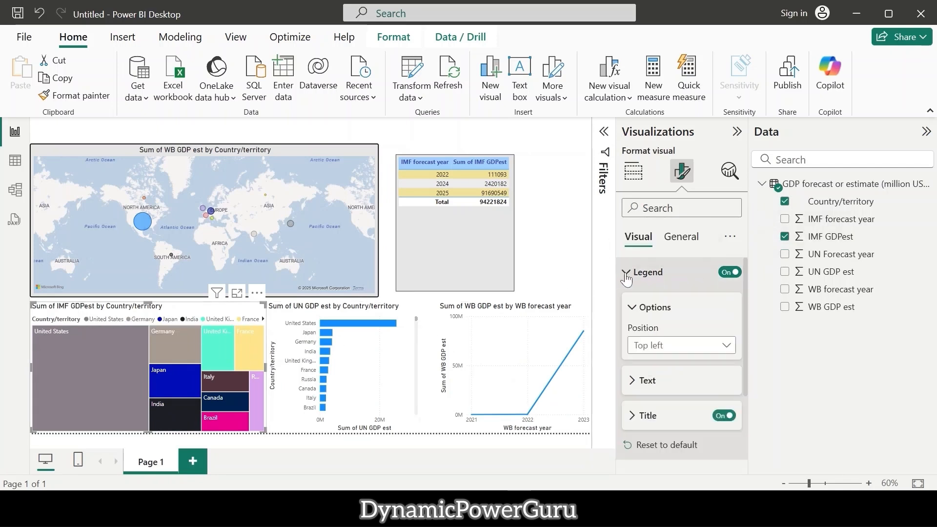
left_click(652, 347)
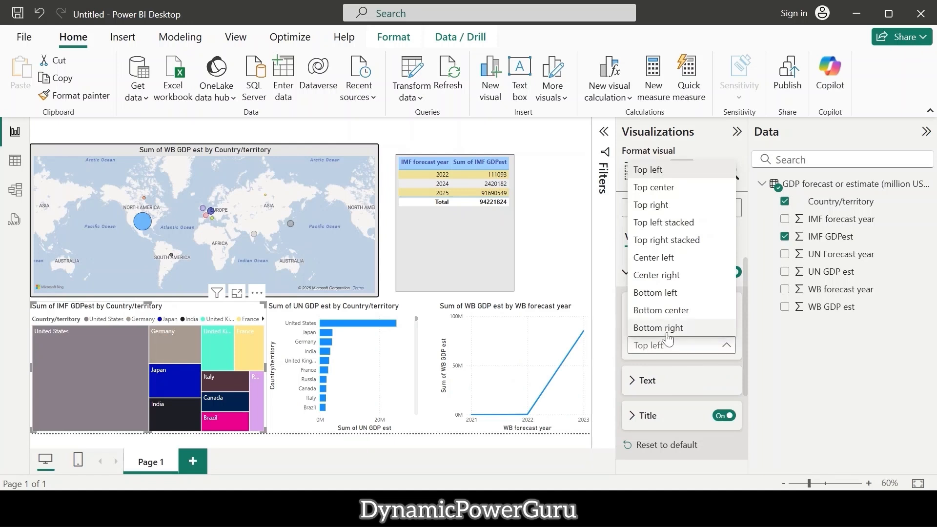
left_click(699, 314)
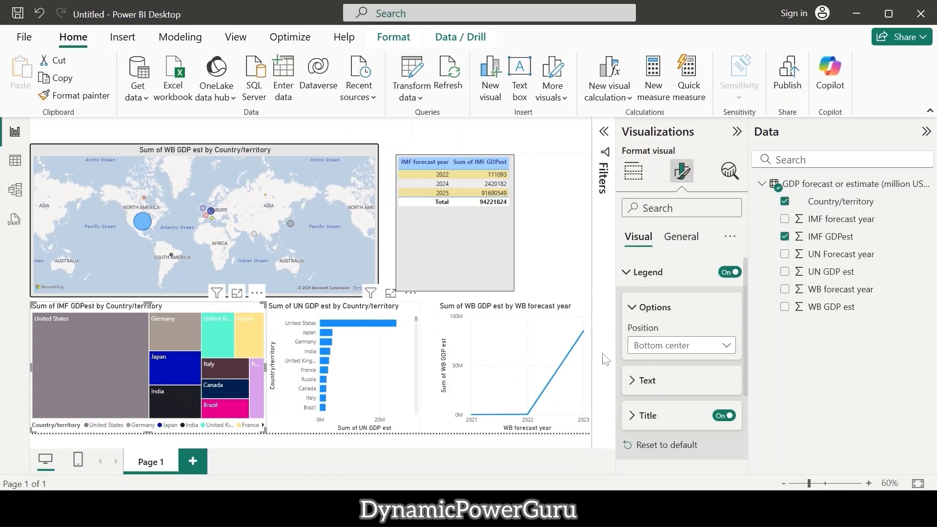
Set the treemap's legend text color to dark blue
left_click(631, 385)
scroll(631, 385, "down", 3)
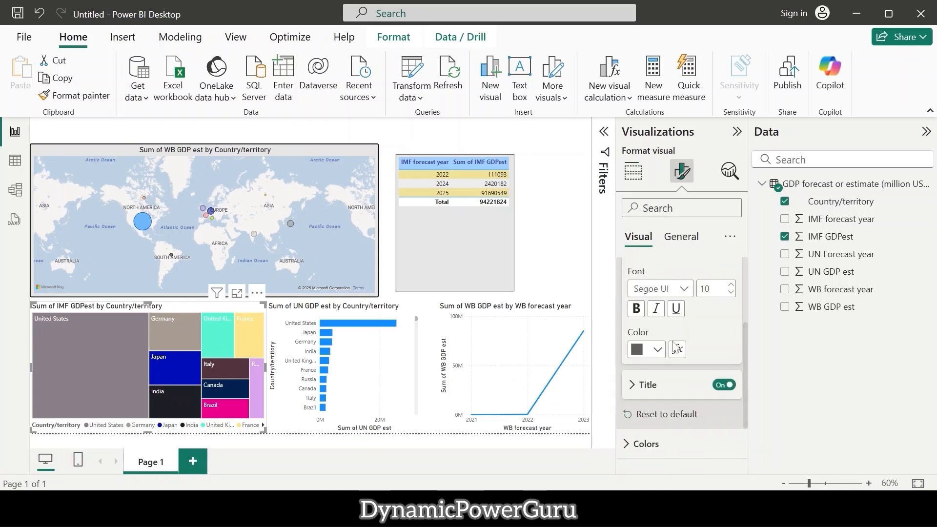
left_click(649, 350)
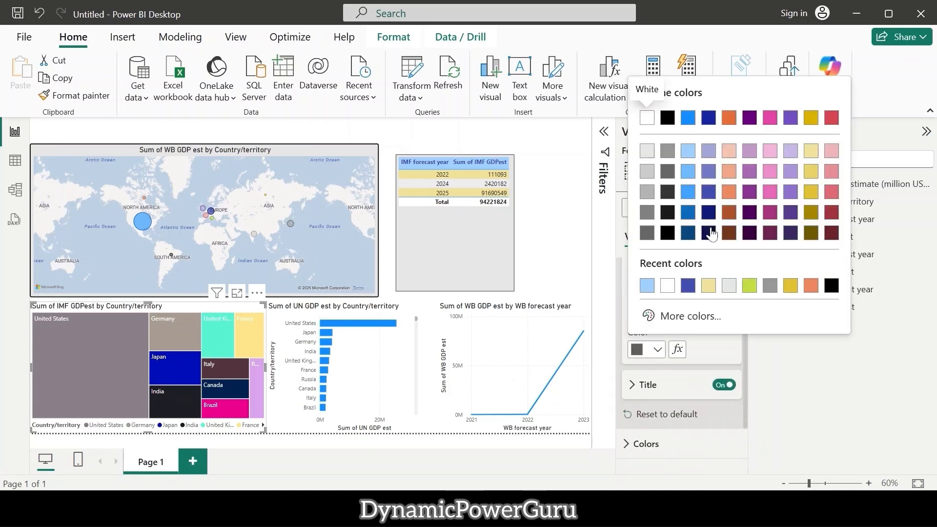
left_click(689, 212)
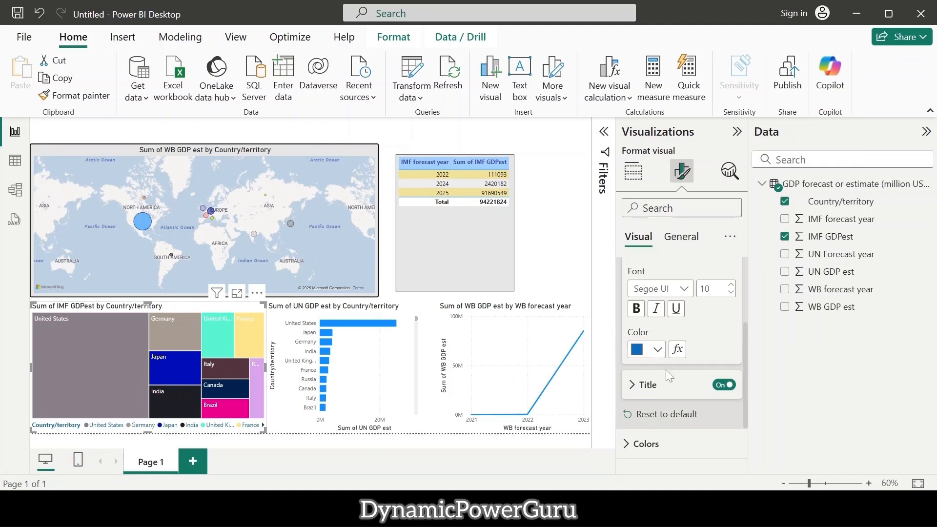
Shorten the treemap's legend title text to Country
scroll(657, 373, "down", 2)
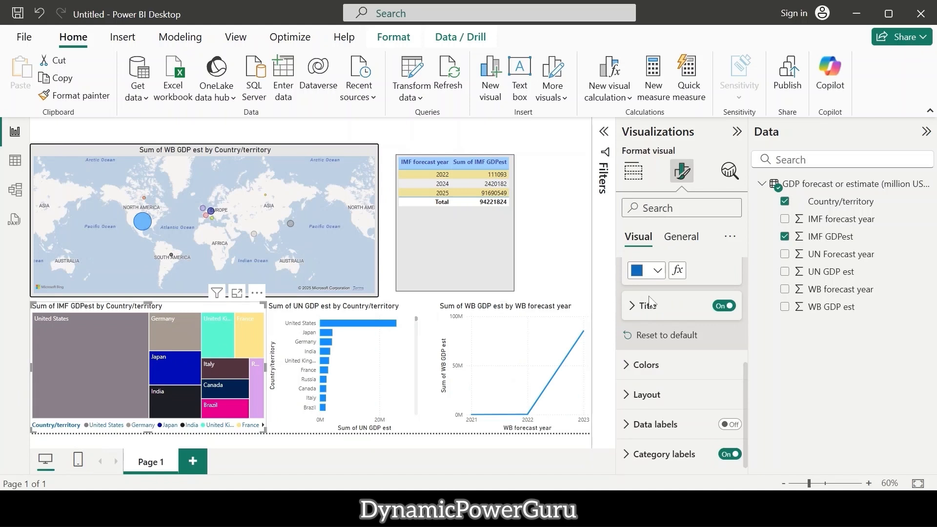
scroll(654, 347, "down", 1)
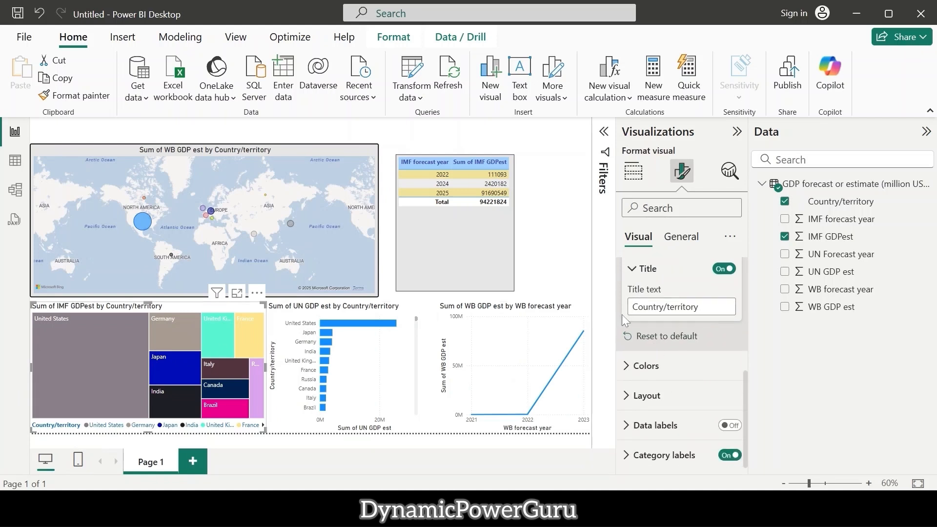
left_click(699, 307)
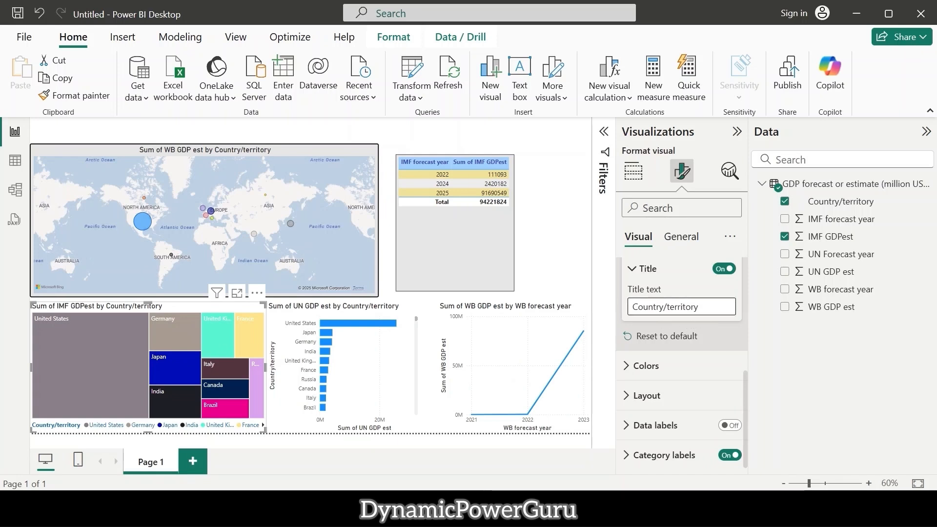
key("BackSpace")
key("BackSpace")
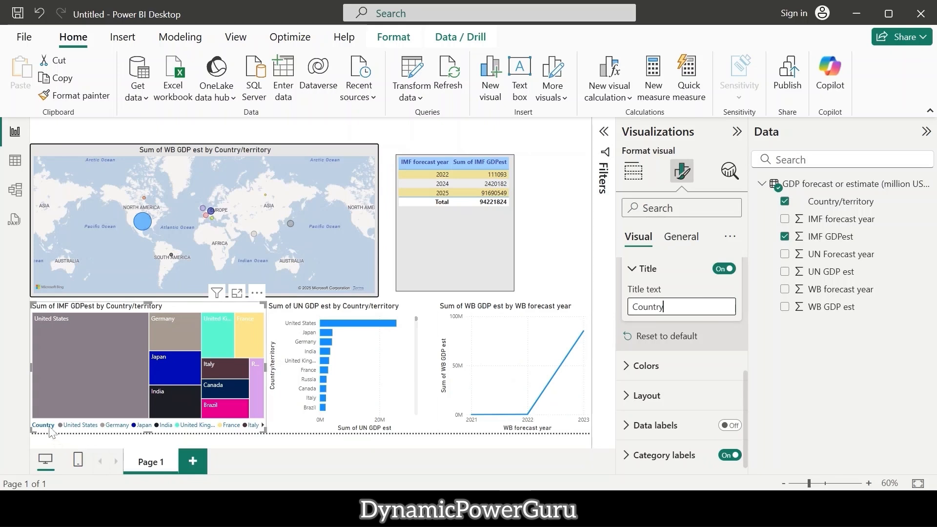
Review the color settings of the individual countries in the treemap
left_click(633, 374)
scroll(632, 374, "down", 3)
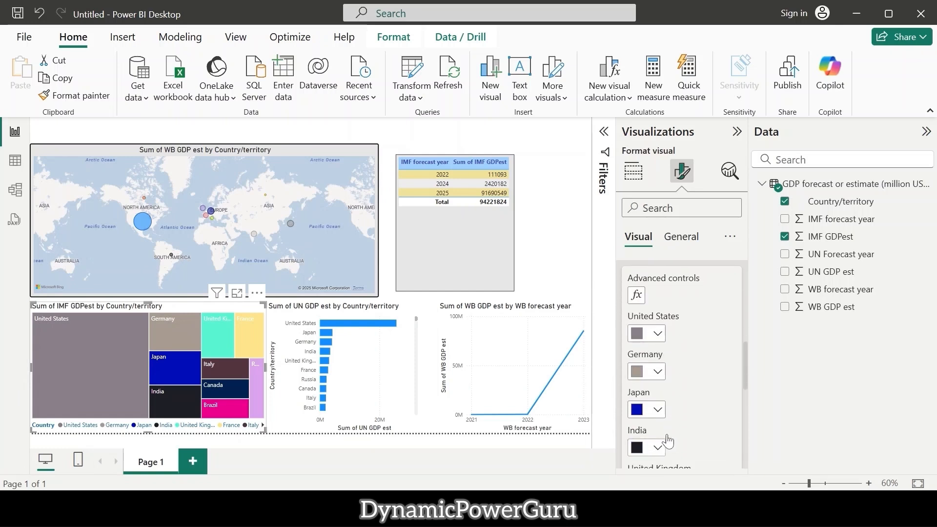
scroll(650, 424, "down", 2)
scroll(651, 429, "down", 5)
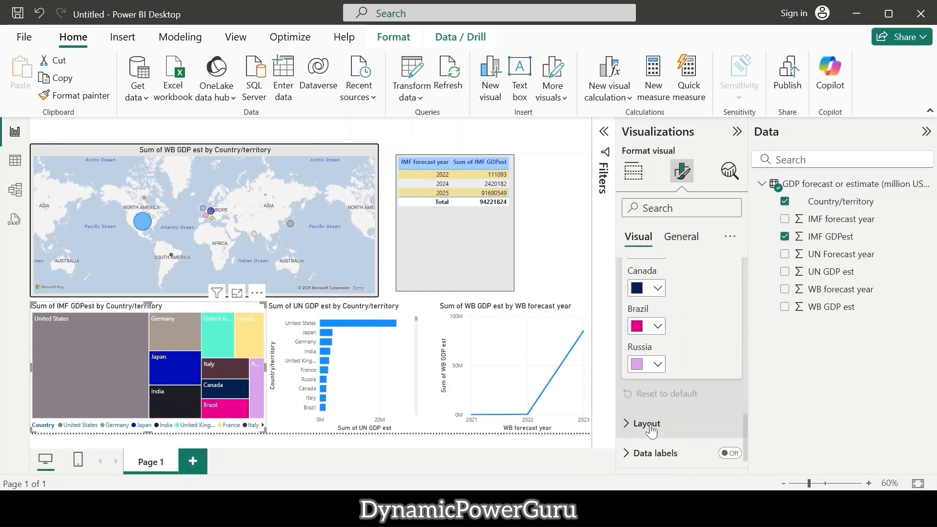
scroll(651, 430, "up", 3)
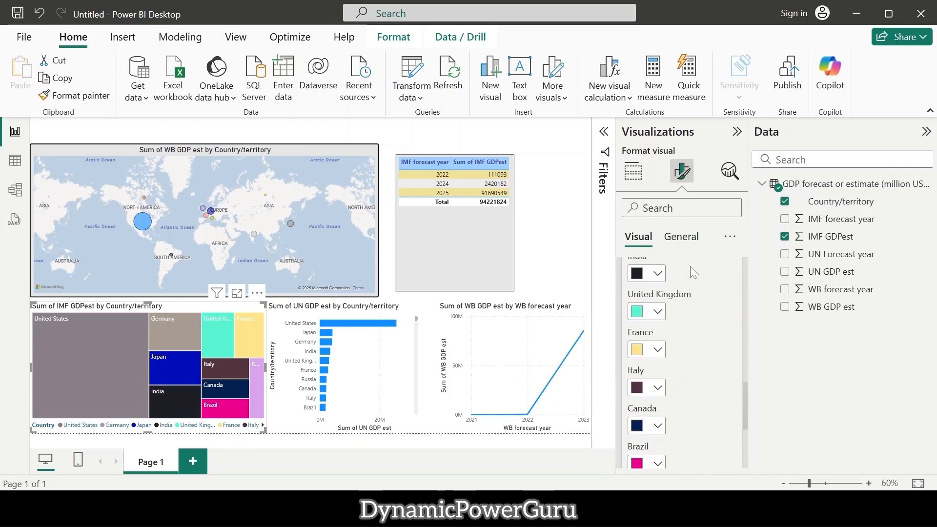
scroll(682, 420, "down", 3)
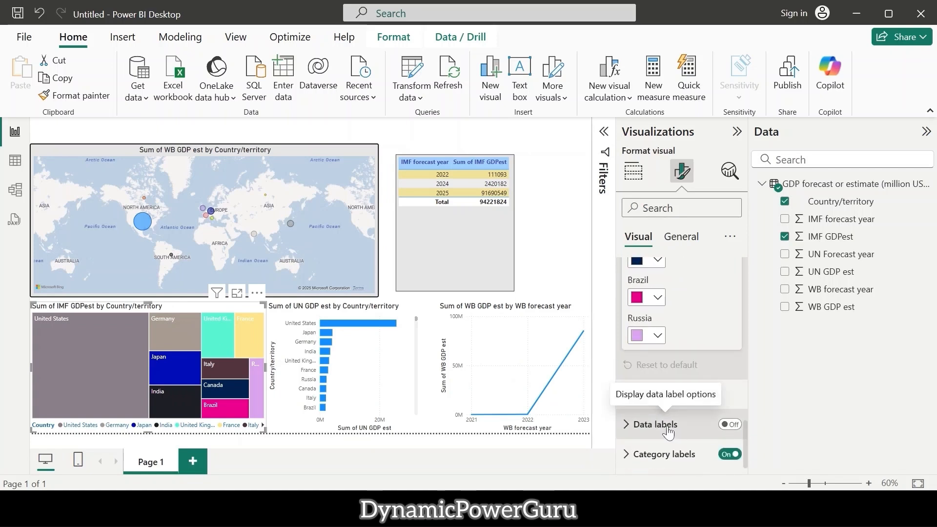
Turn on the treemap's data labels and set their text color to white
left_click(728, 425)
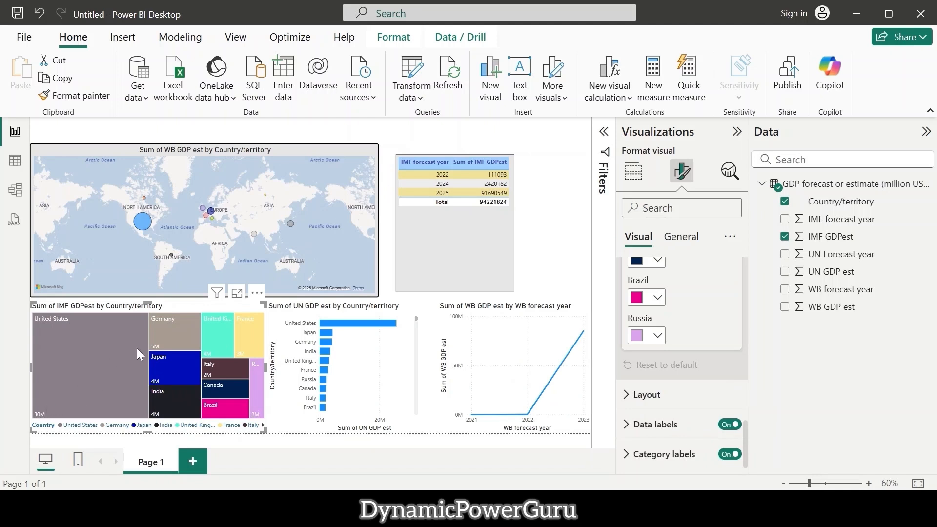
mouse_move(167, 369)
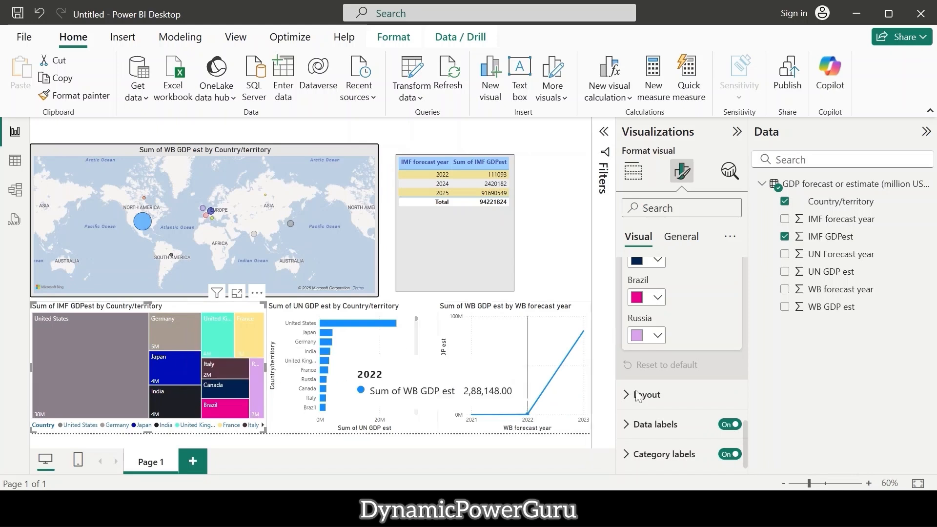
left_click(732, 425)
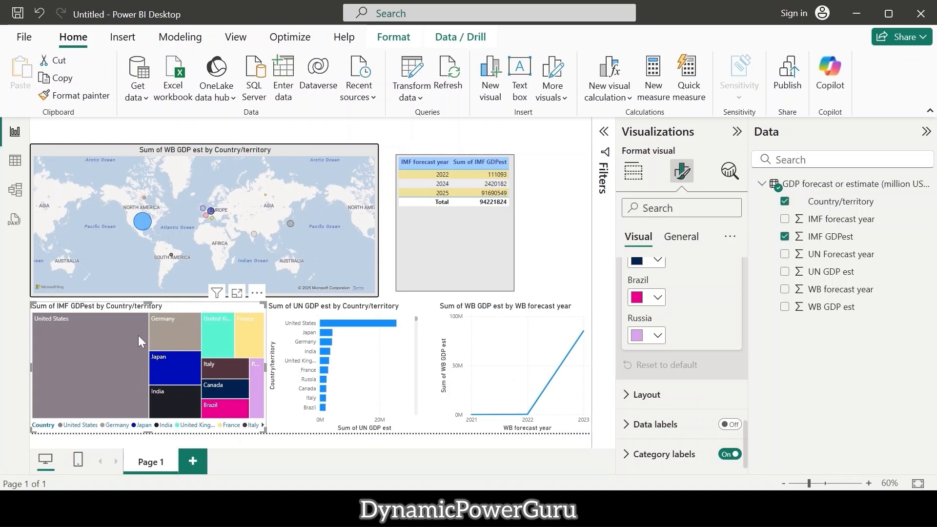
left_click(730, 424)
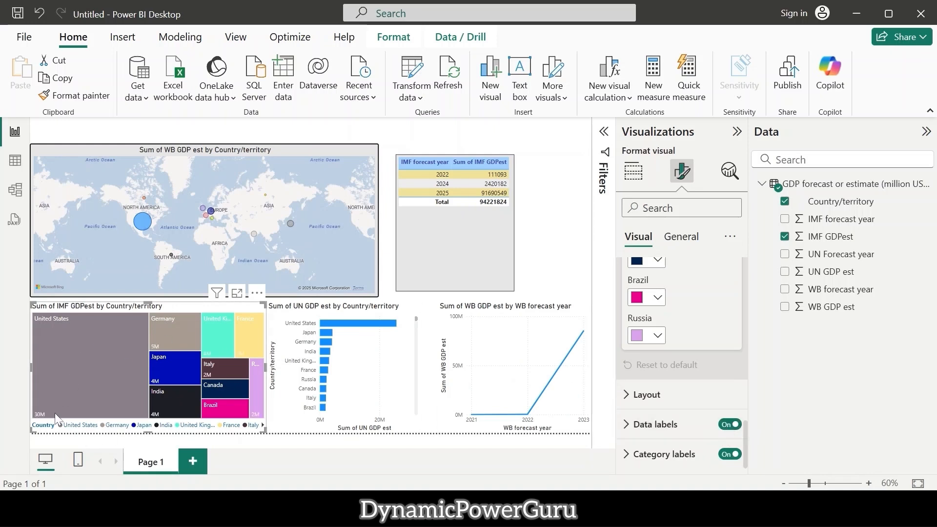
left_click(624, 428)
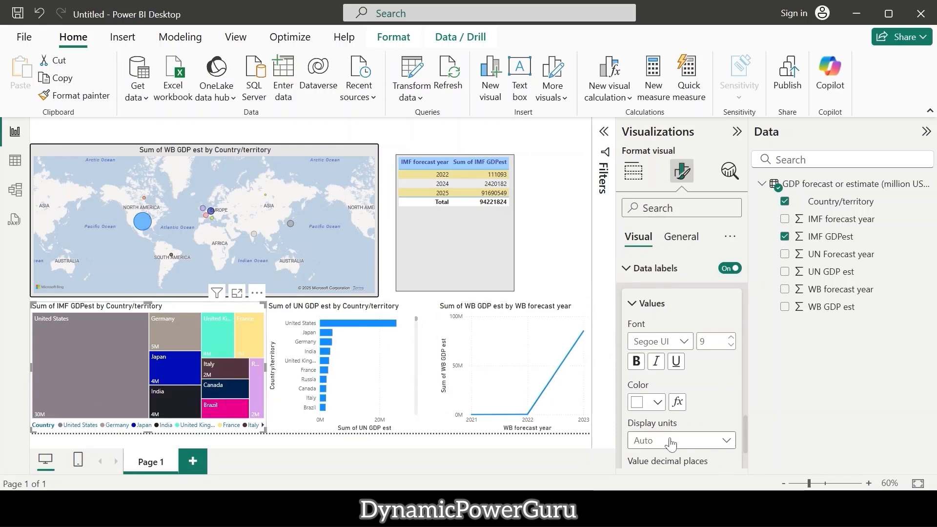
left_click(657, 402)
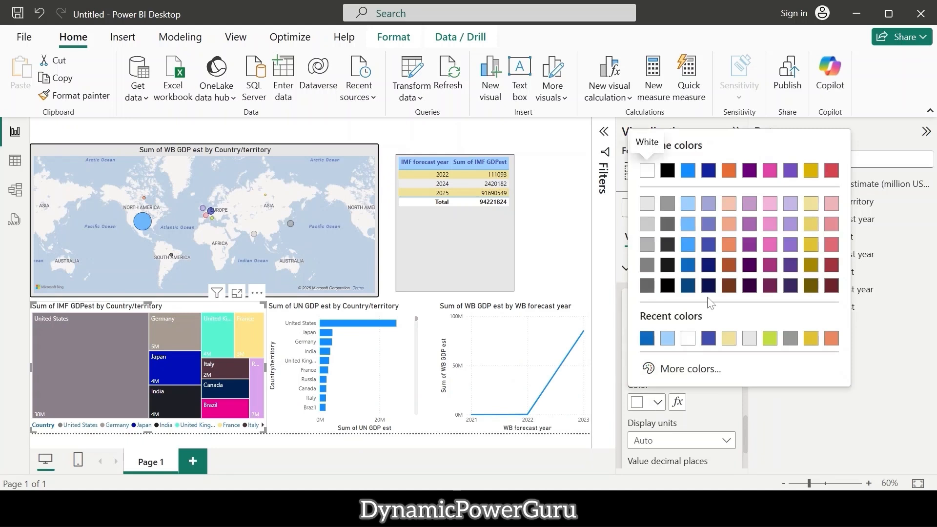
left_click(688, 338)
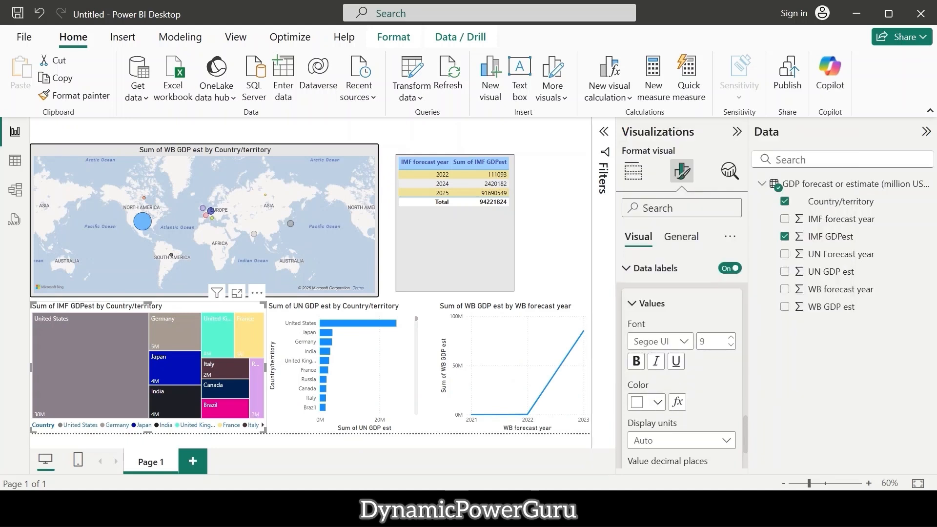
Try Thousands as the display units of the treemap's data labels
scroll(653, 374, "down", 2)
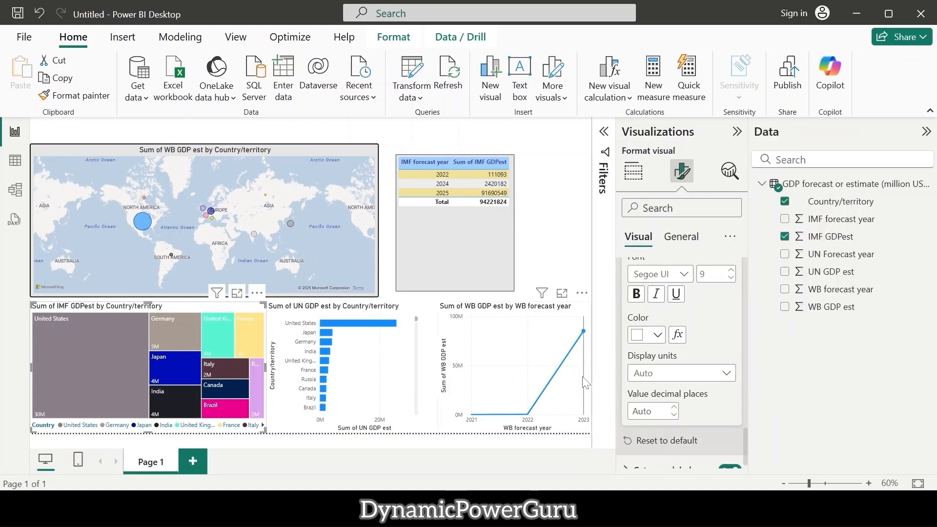
left_click(654, 374)
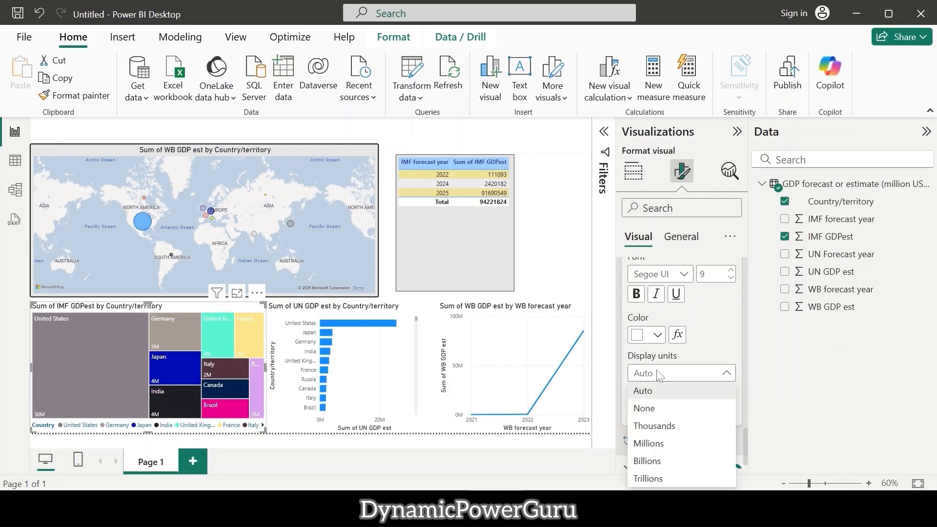
left_click(671, 425)
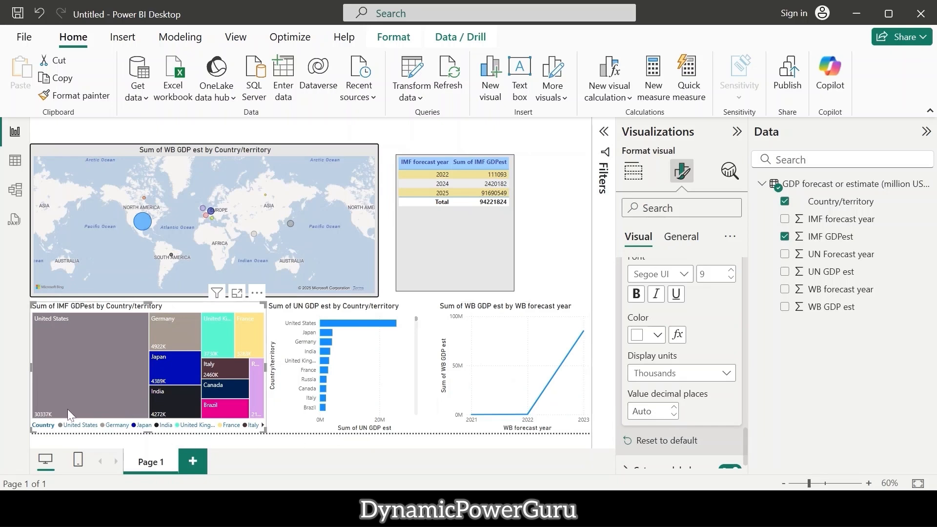
Set the treemap data labels' display units to Millions with 2 decimal places
left_click(679, 377)
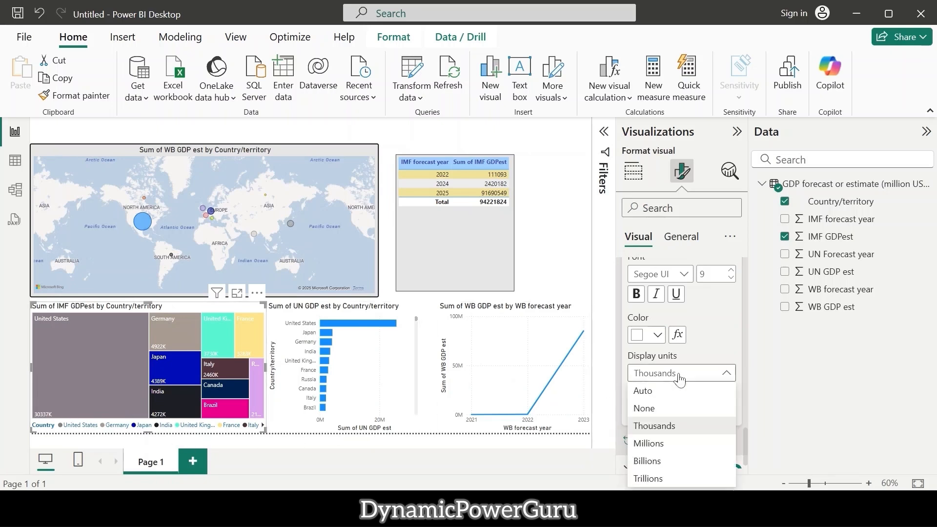
left_click(657, 443)
scroll(682, 362, "down", 1)
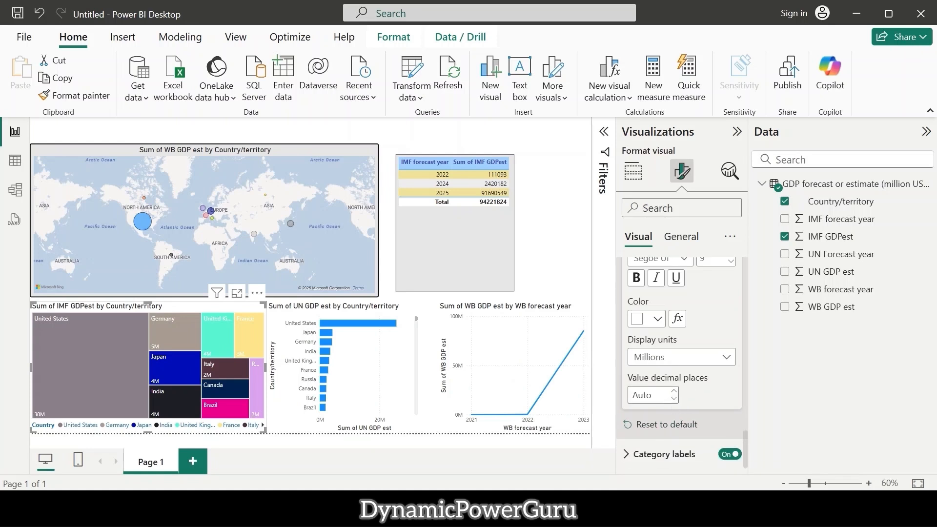
left_click(645, 395)
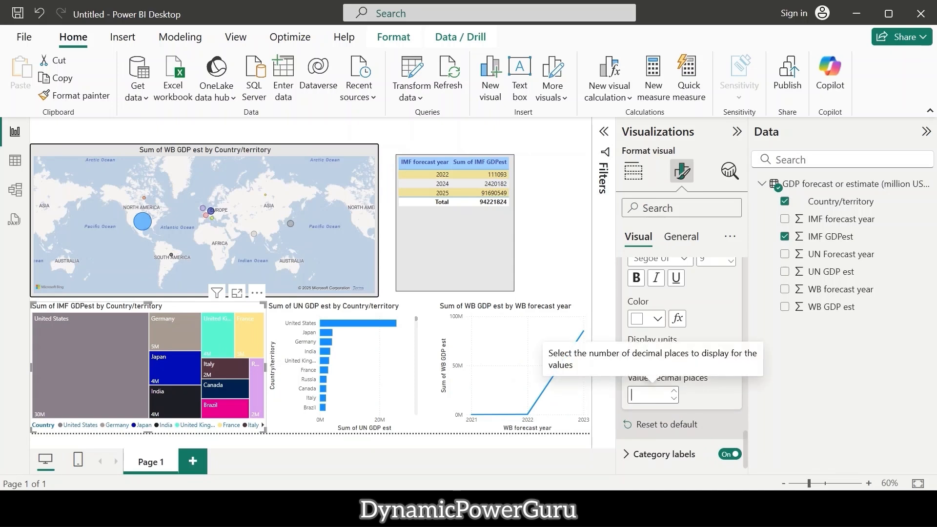
key("Return")
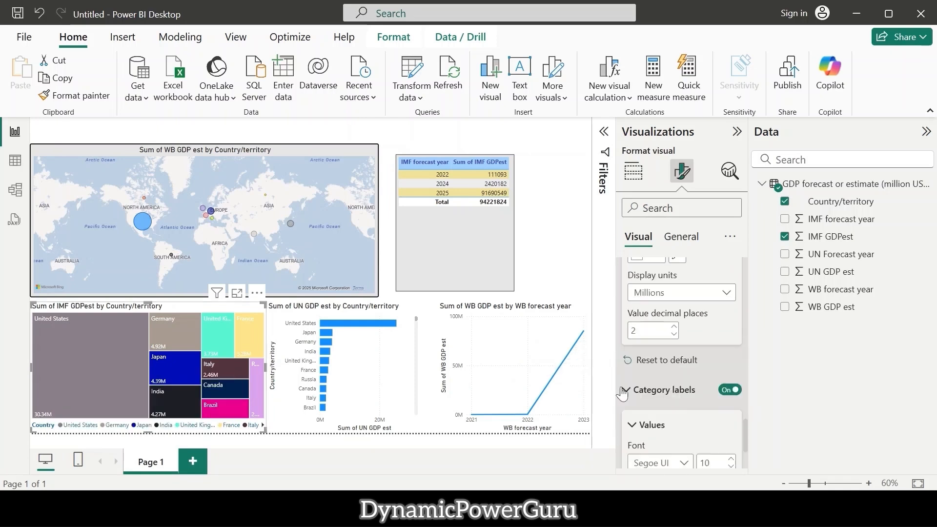
Switch the treemap's category labels off and back on, and set their text color to white
left_click(625, 390)
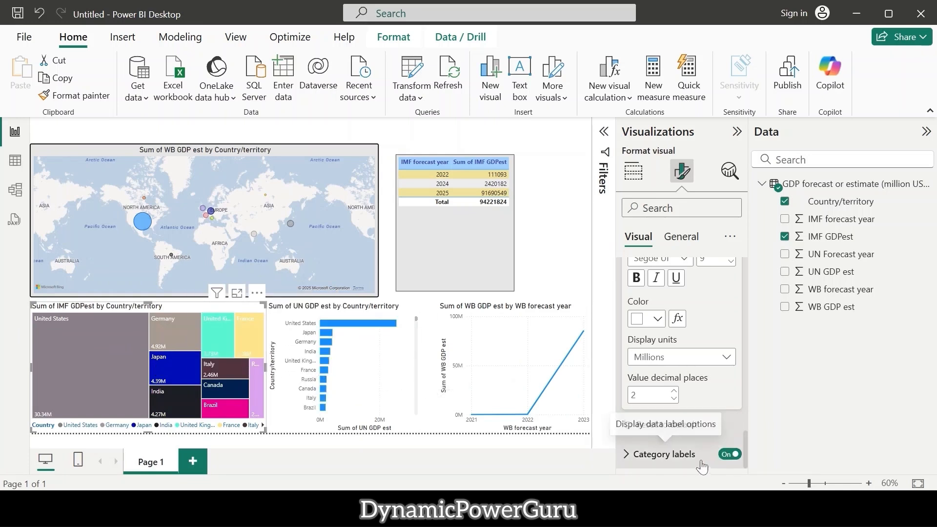
left_click(733, 455)
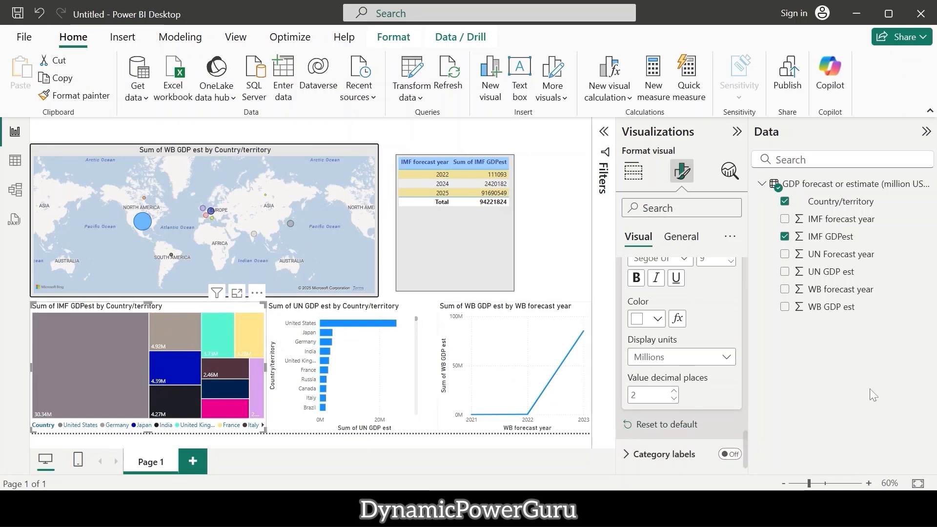
left_click(725, 455)
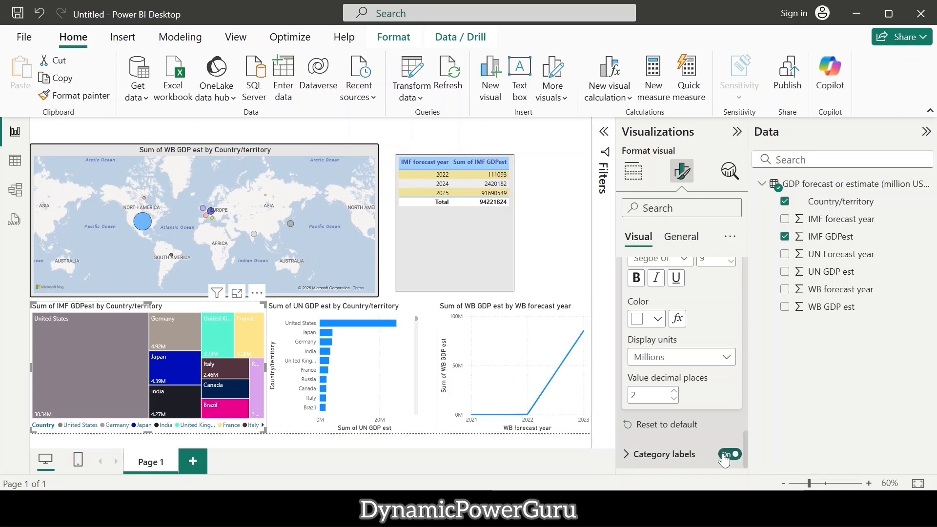
left_click(632, 459)
scroll(634, 449, "down", 3)
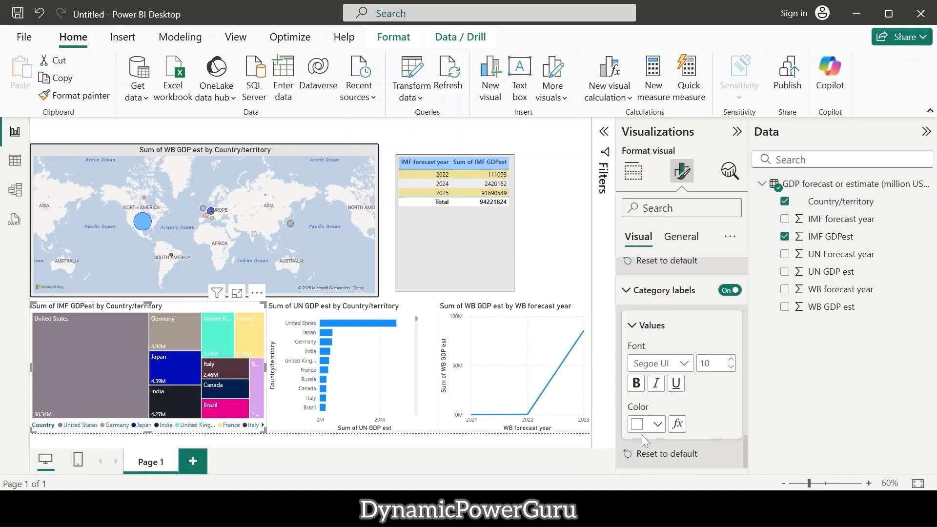
left_click(642, 432)
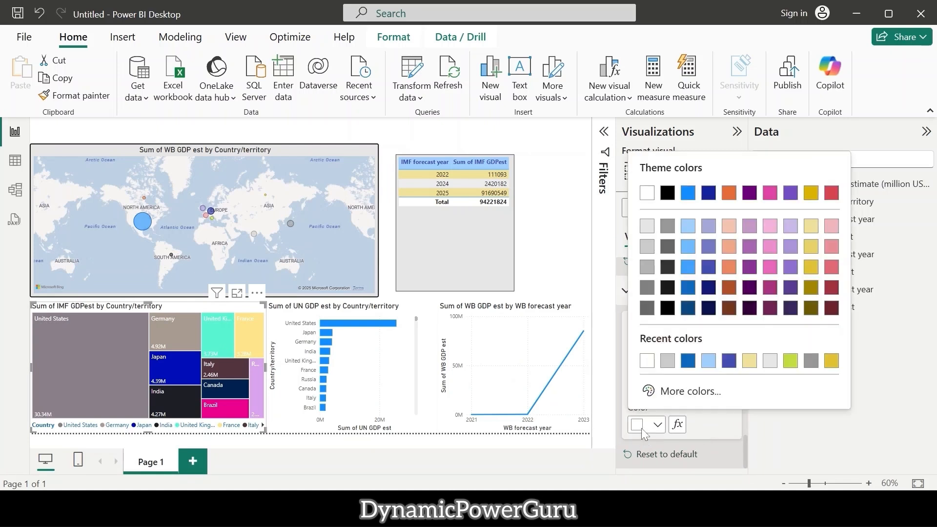
left_click(647, 364)
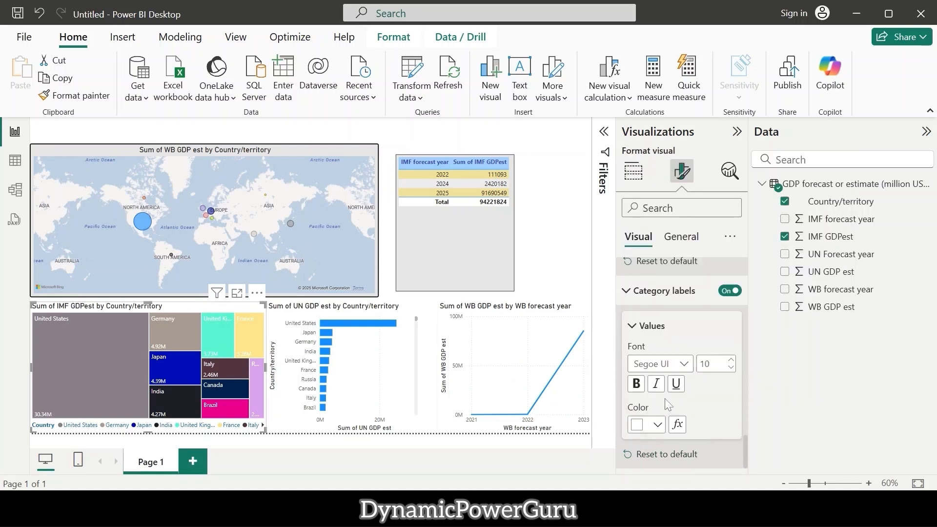
Set the treemap's background color to light gray
left_click(678, 237)
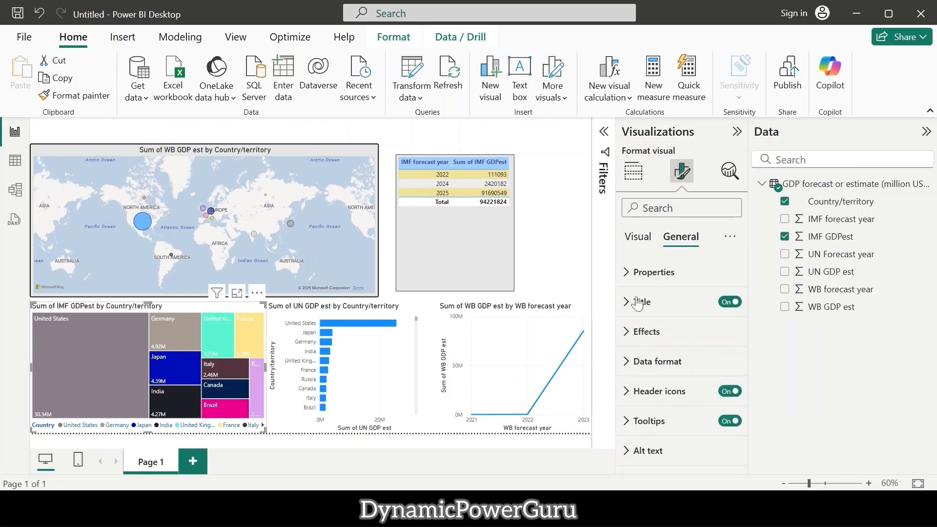
left_click(625, 336)
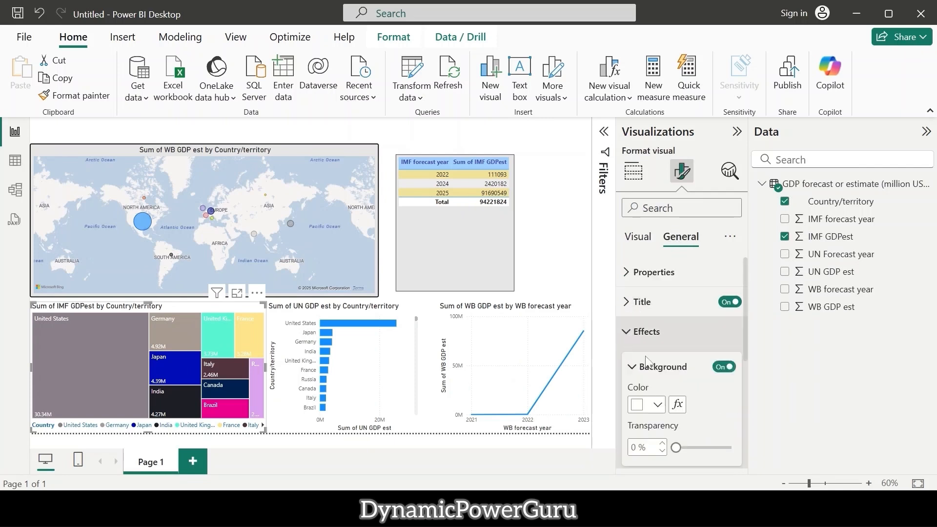
left_click(639, 371)
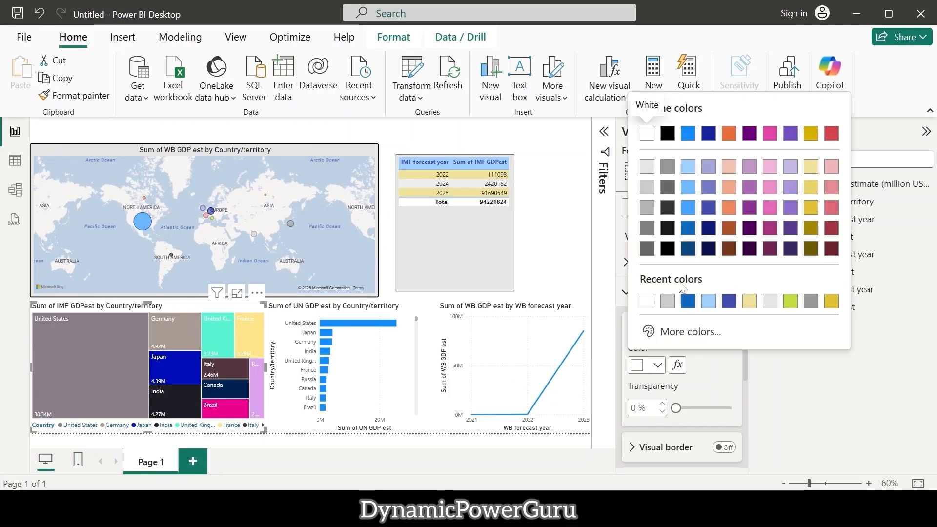
left_click(648, 166)
Turn on the visual border and the shadow for the treemap
scroll(695, 358, "down", 3)
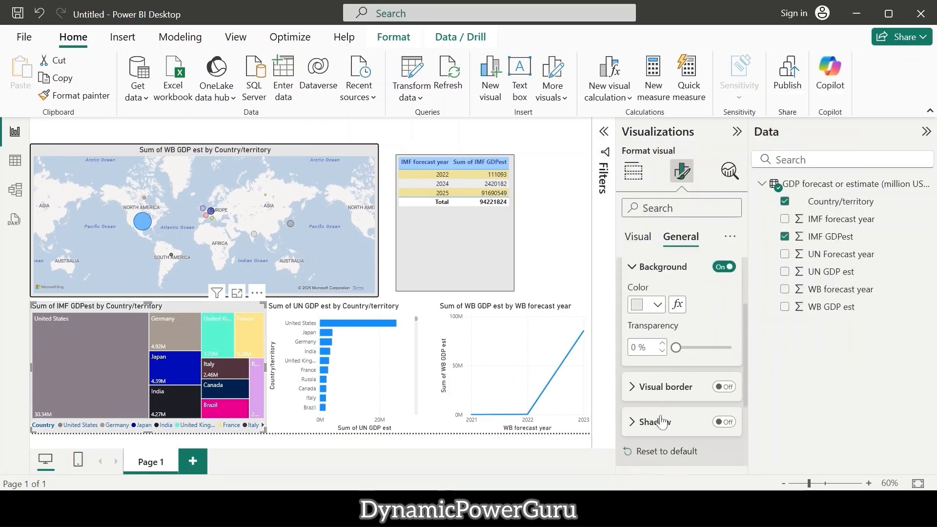
left_click(723, 320)
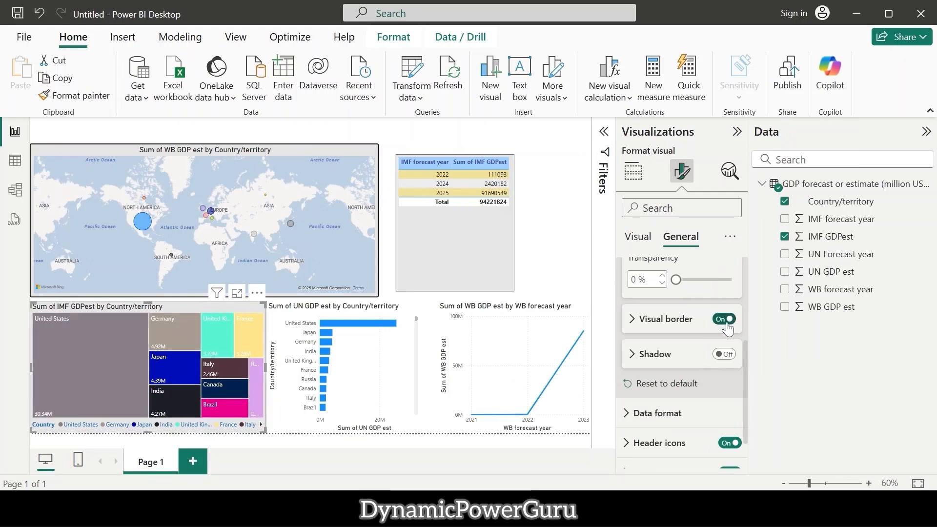
left_click(721, 355)
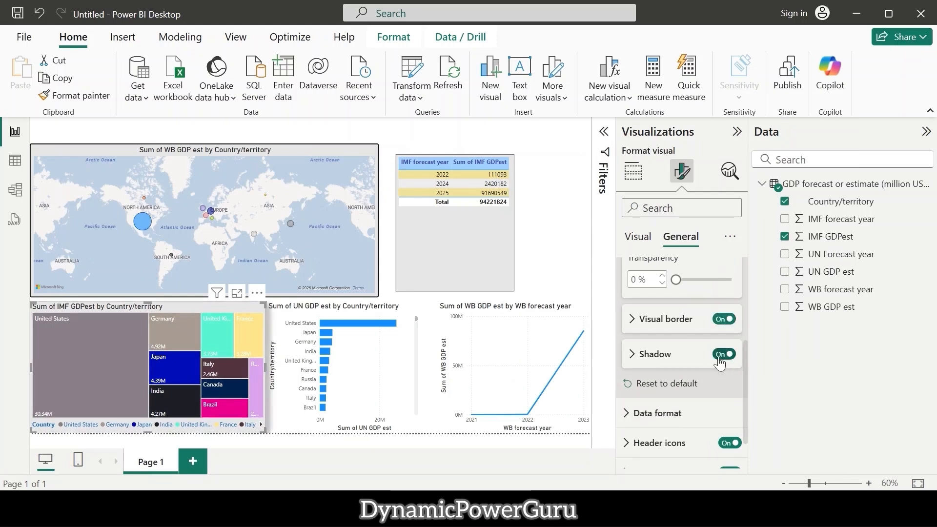
scroll(720, 361, "down", 1)
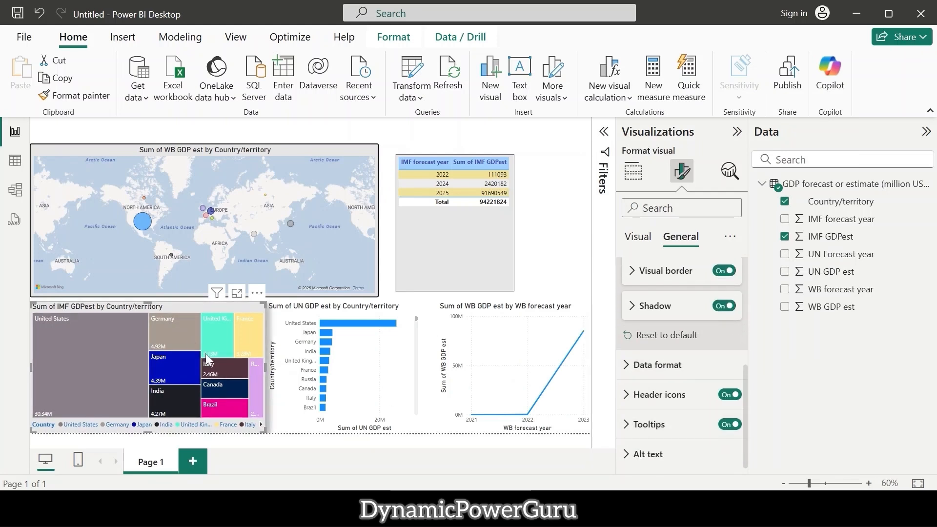
Set the treemap tooltip's label color to dark blue and its value color to light blue
mouse_move(114, 361)
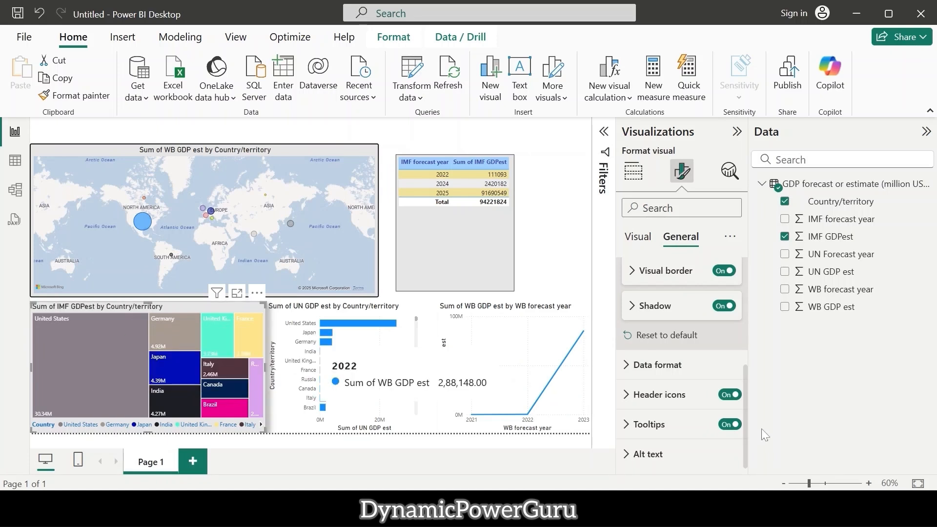
left_click(625, 436)
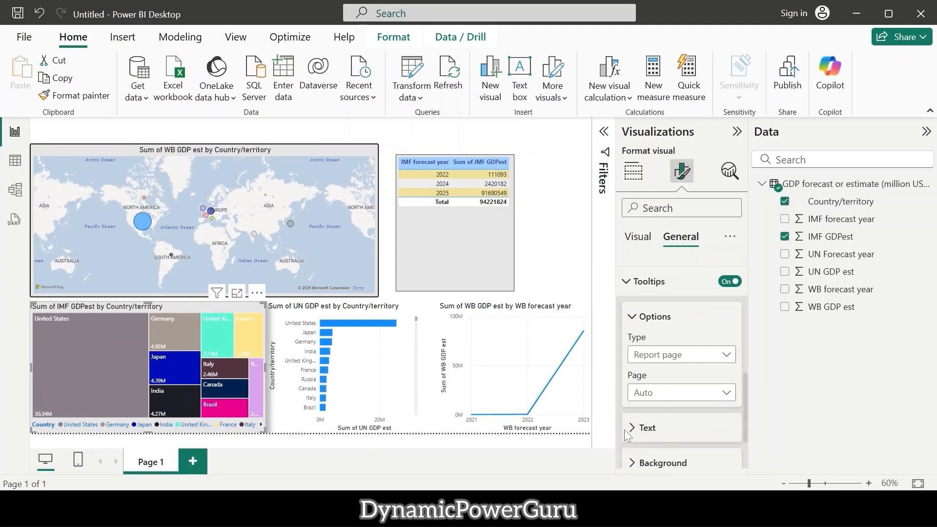
scroll(658, 420, "down", 1)
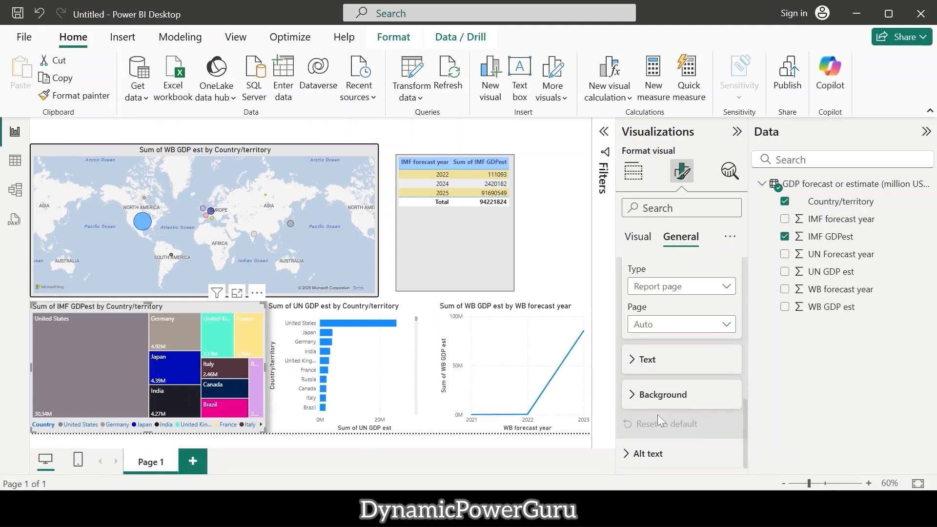
left_click(634, 366)
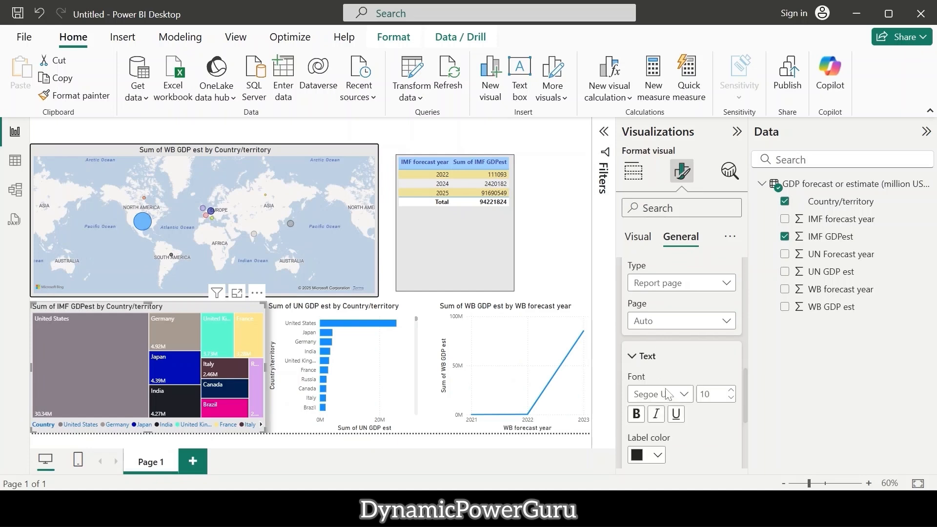
scroll(649, 368, "down", 2)
left_click(658, 357)
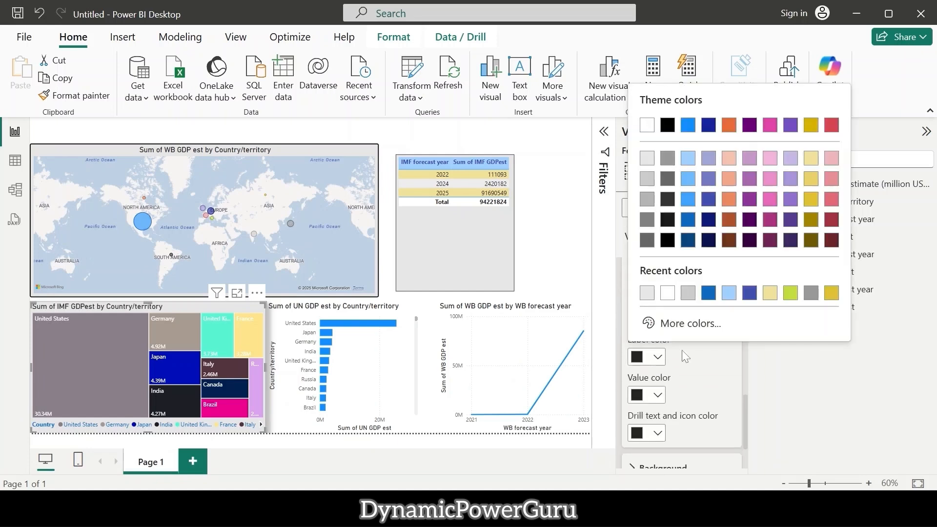
left_click(686, 226)
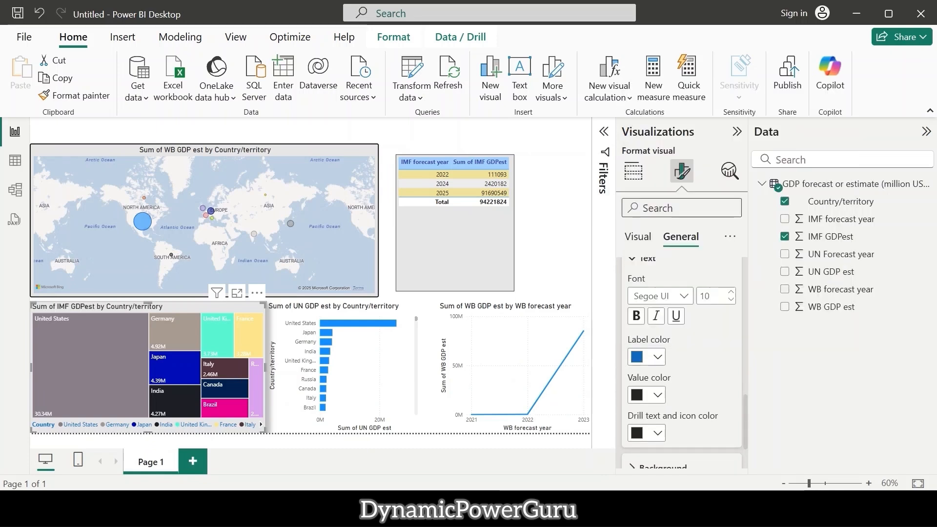
left_click(650, 397)
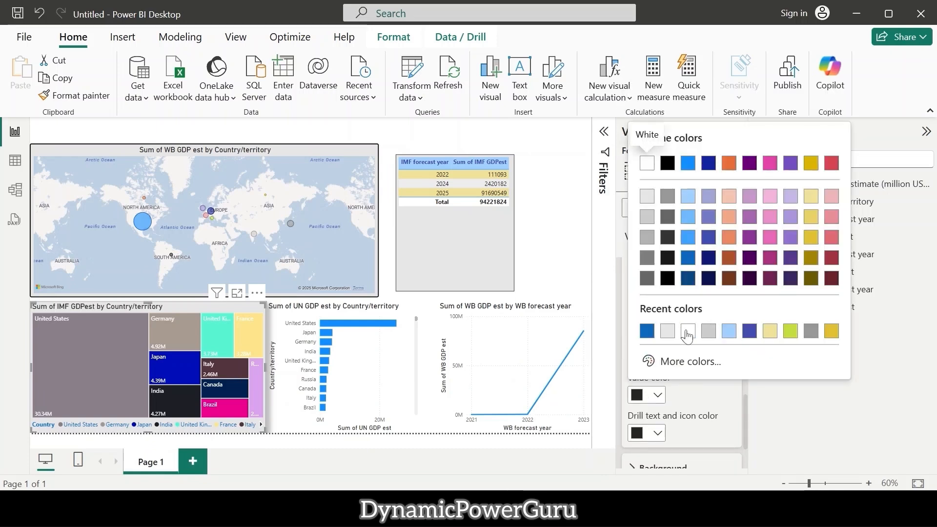
left_click(689, 217)
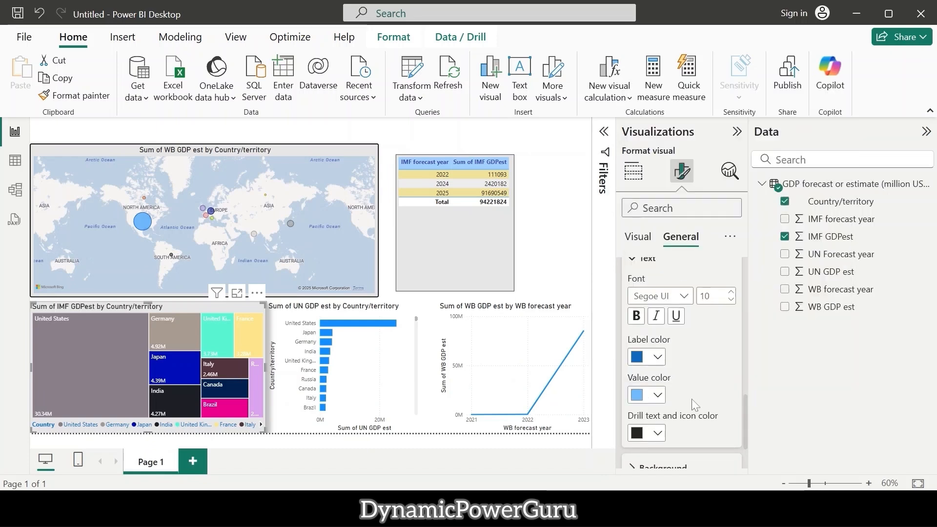
Set the background color of the treemap's tooltip to gray
scroll(693, 400, "down", 2)
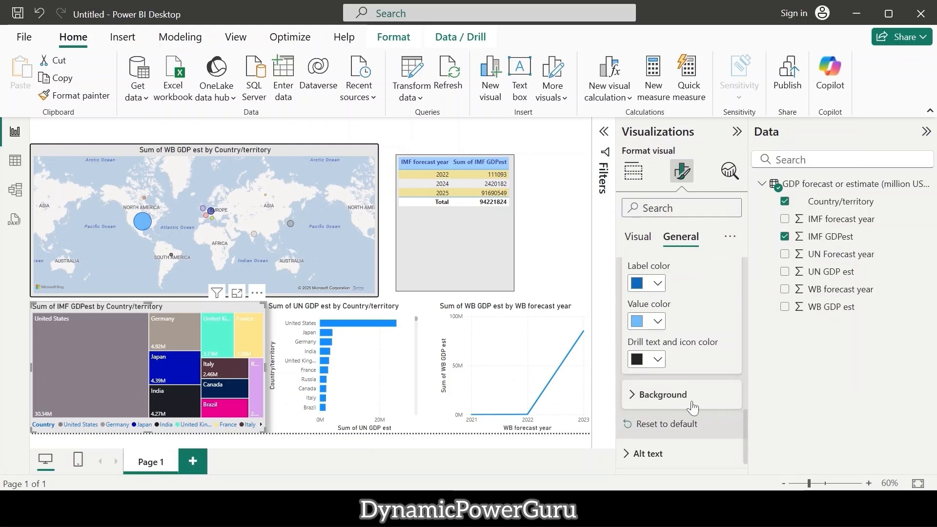
left_click(633, 399)
left_click(654, 348)
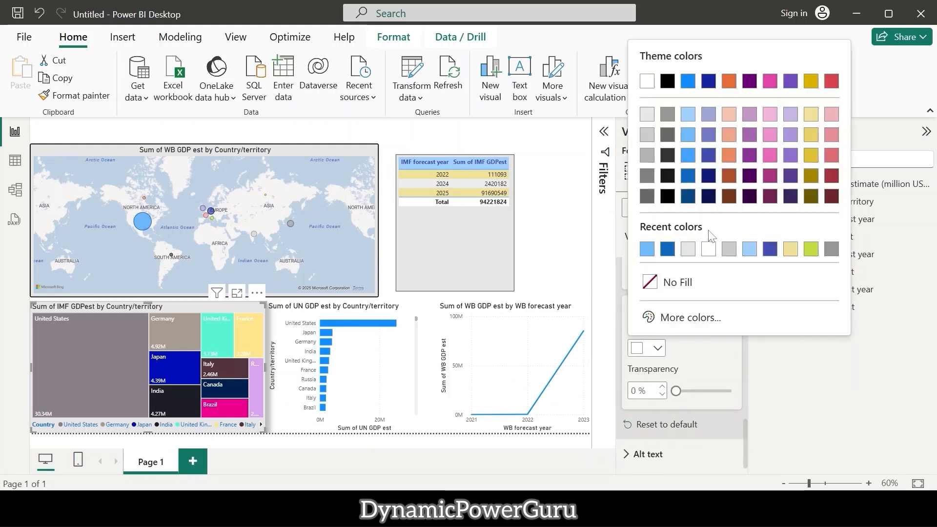
left_click(647, 114)
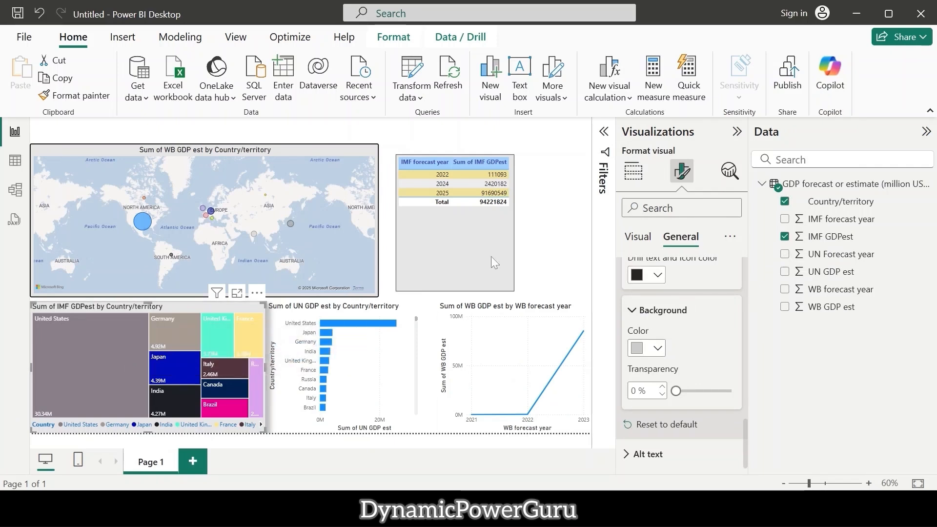
Set the UN GDP bar chart's background color to light gray and turn on its visual border
left_click(408, 321)
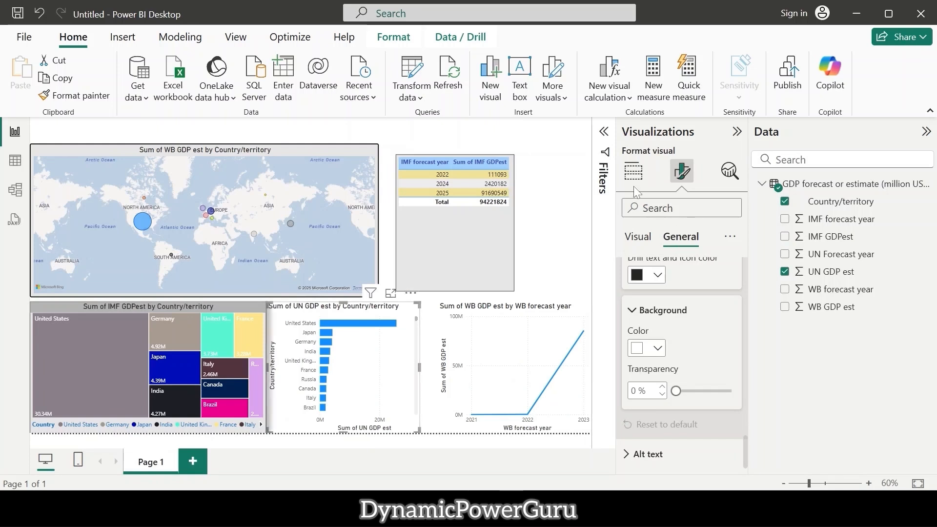
left_click(634, 172)
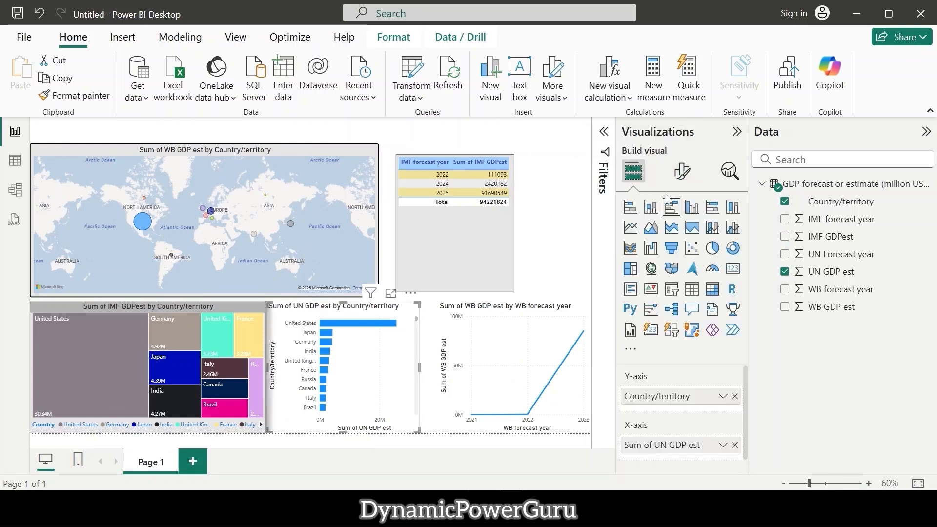
left_click(686, 174)
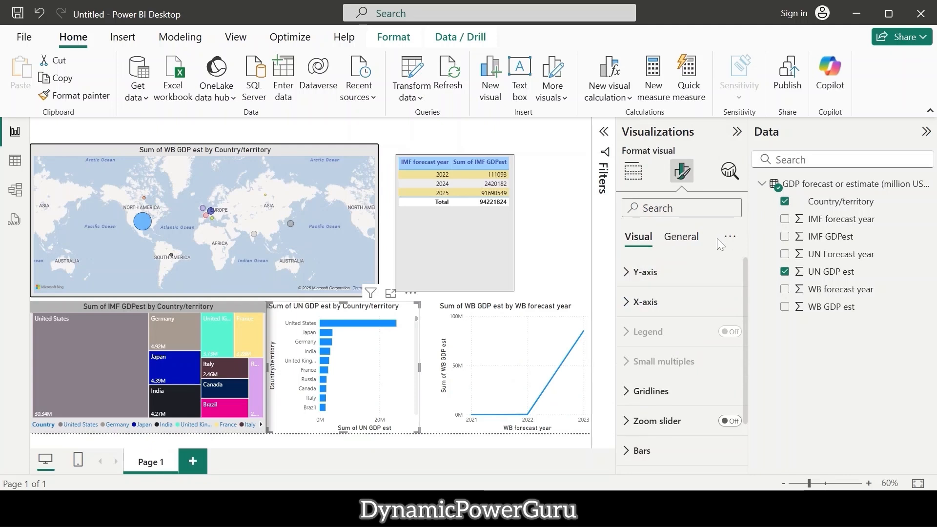
left_click(681, 237)
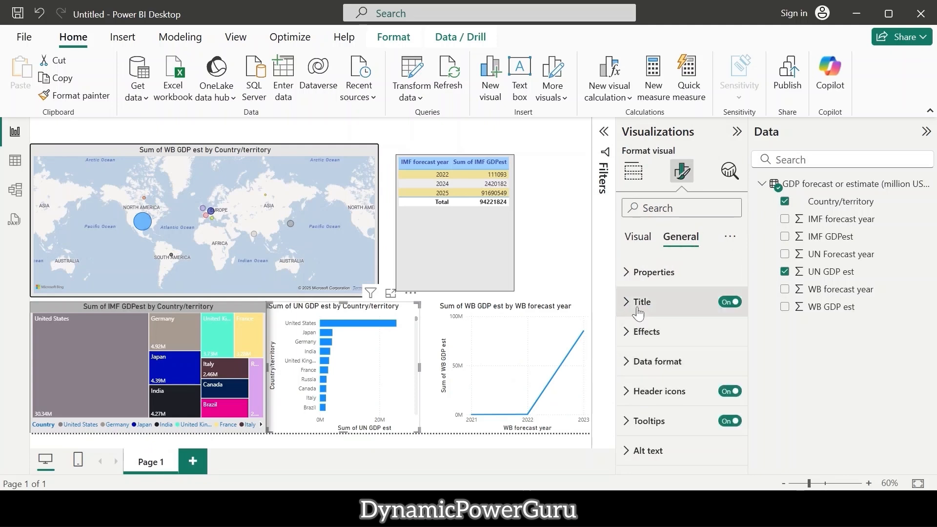
left_click(637, 333)
scroll(650, 350, "down", 3)
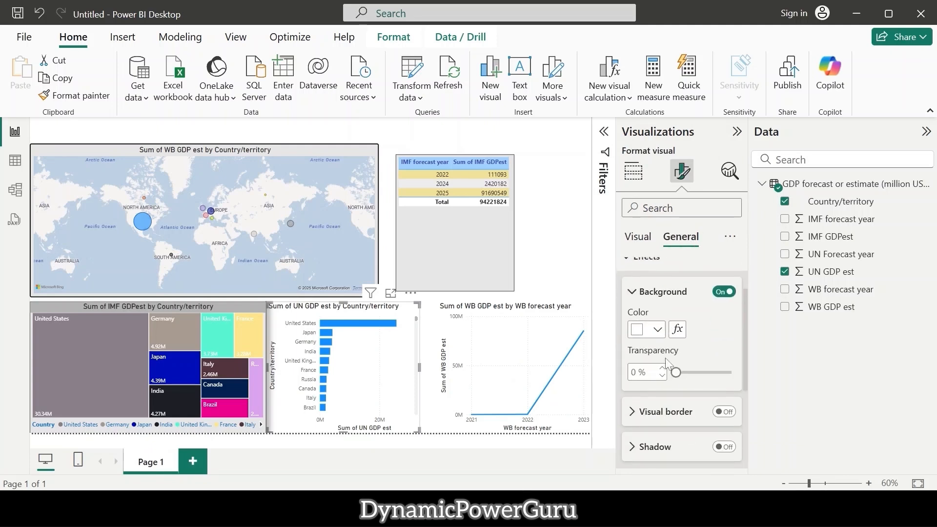
left_click(657, 326)
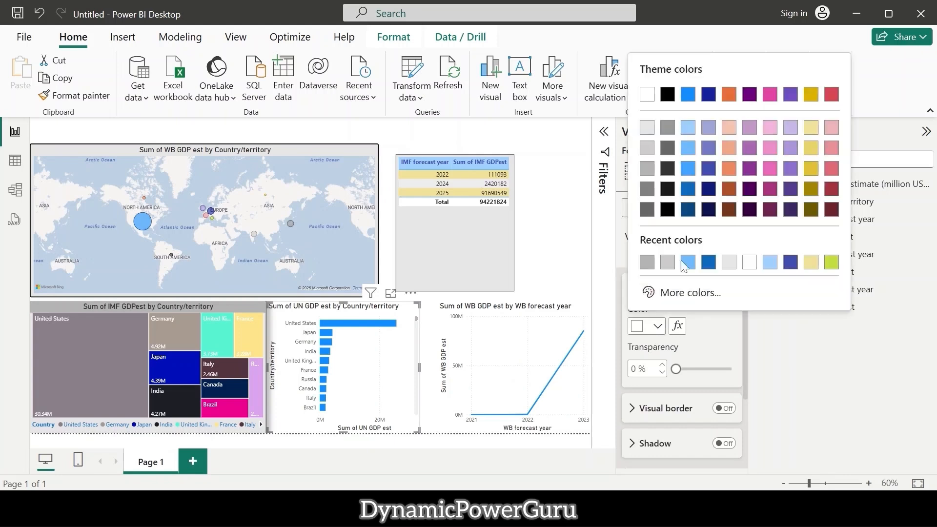
left_click(647, 128)
scroll(665, 386, "down", 4)
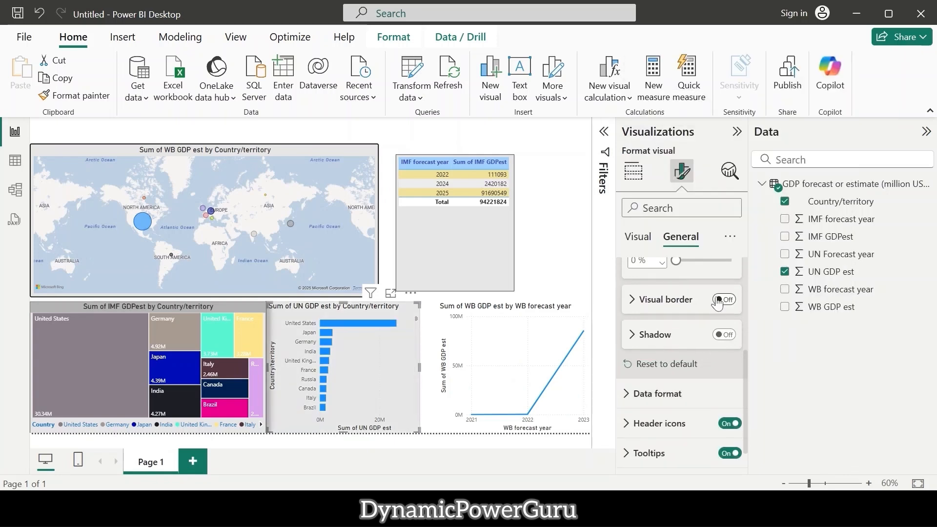
left_click(725, 299)
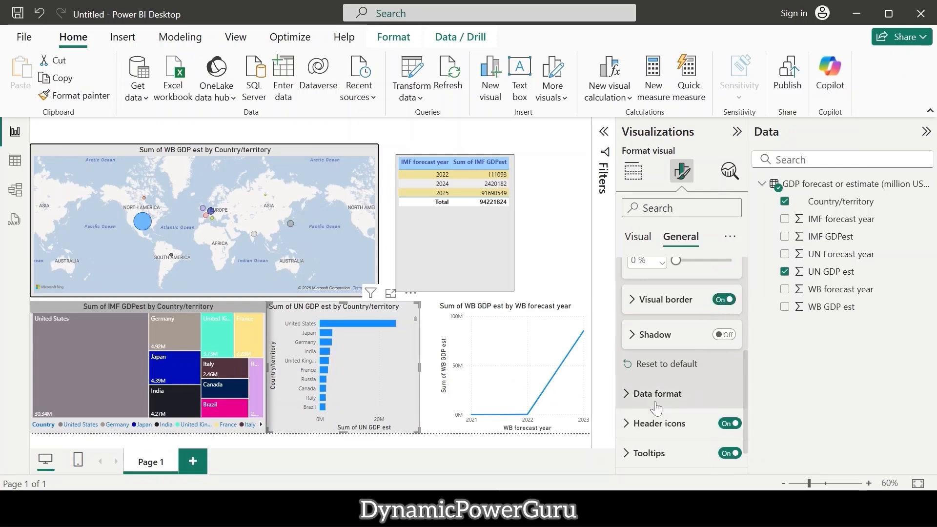
scroll(674, 410, "down", 1)
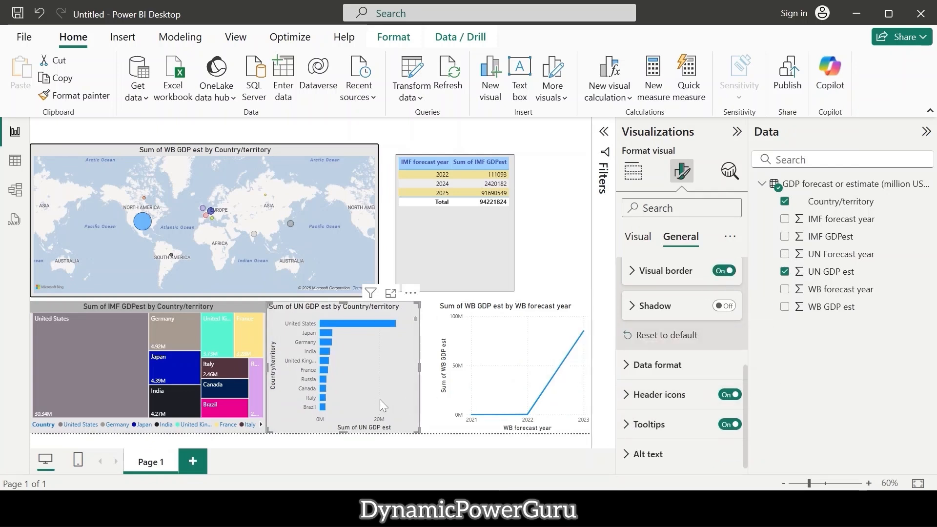
Set the color of the Y-axis values in the UN GDP bar chart to light blue
left_click(344, 321)
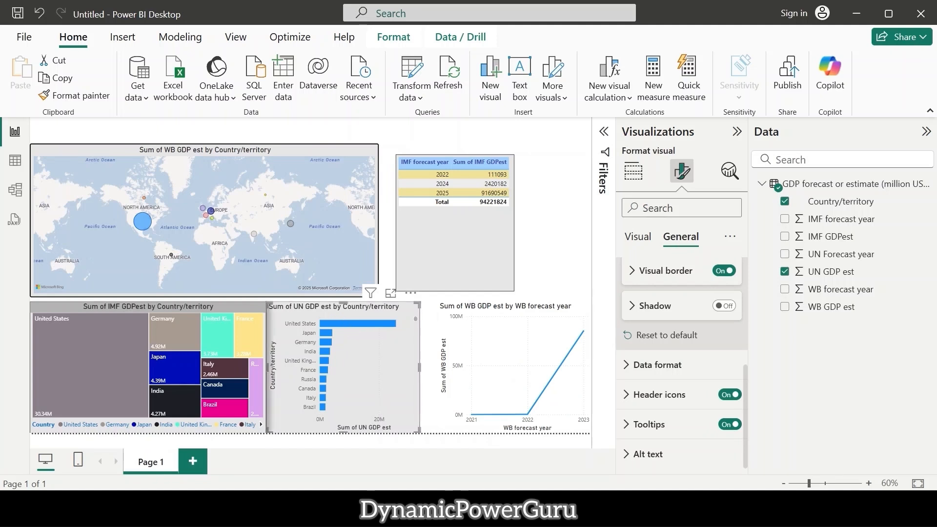
left_click(639, 237)
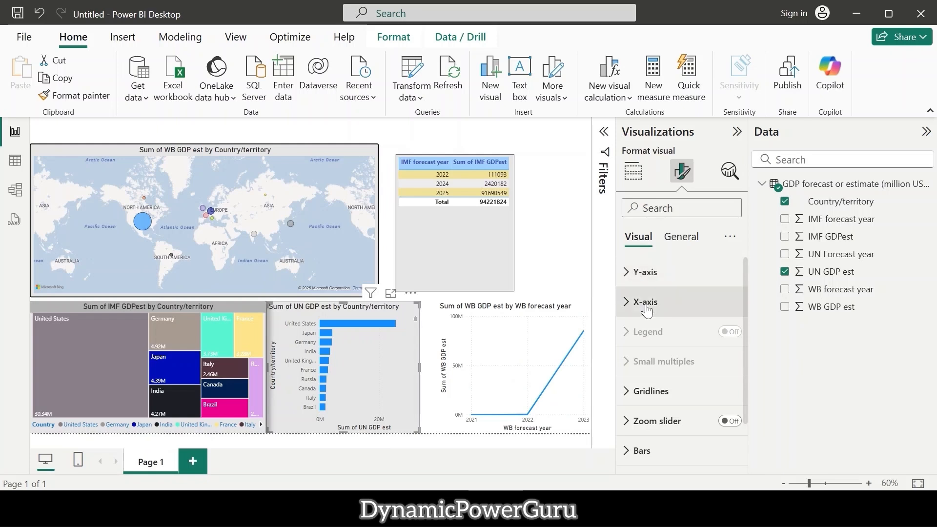
left_click(631, 272)
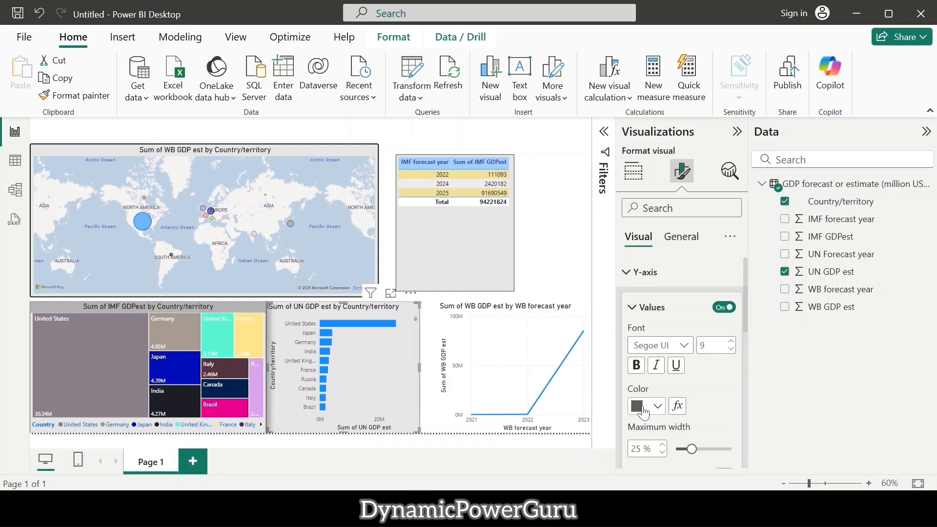
scroll(656, 357, "down", 1)
left_click(655, 356)
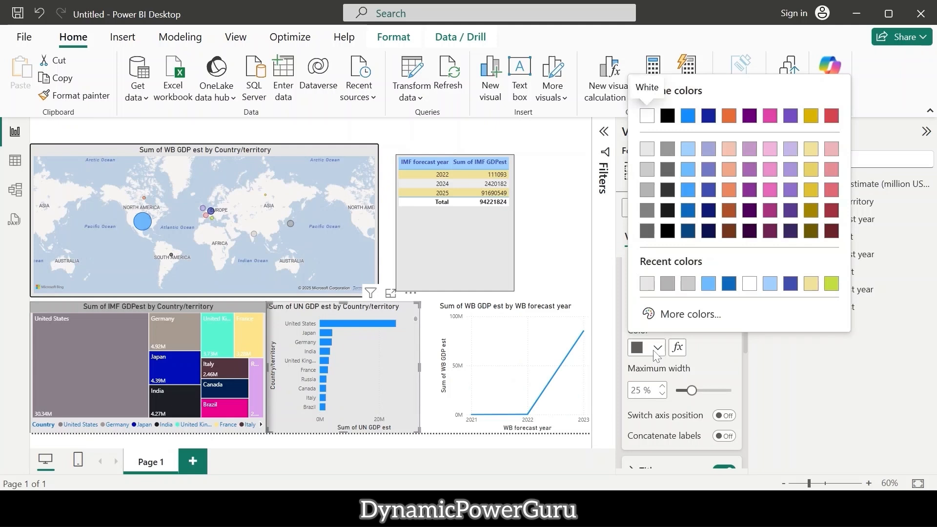
left_click(688, 191)
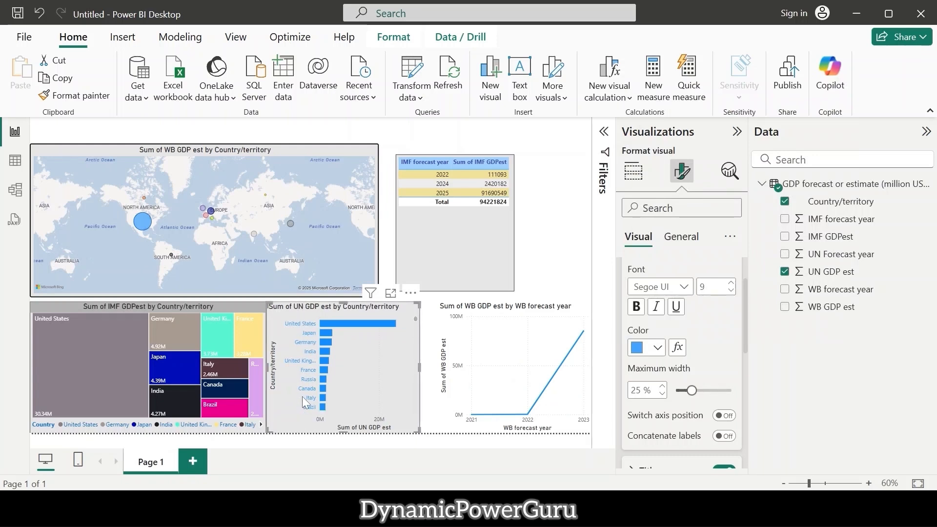
Set the color of the bar chart's Y-axis title to dark blue
scroll(671, 361, "down", 5)
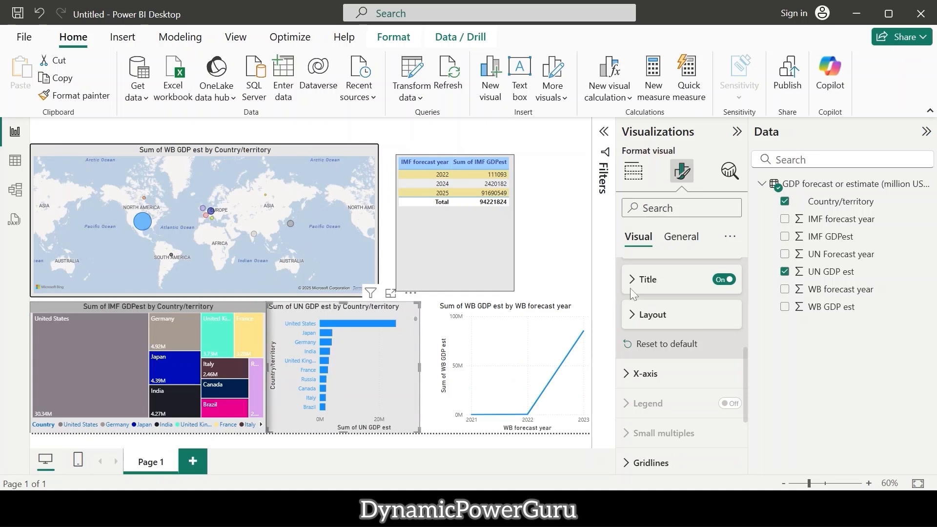
left_click(637, 277)
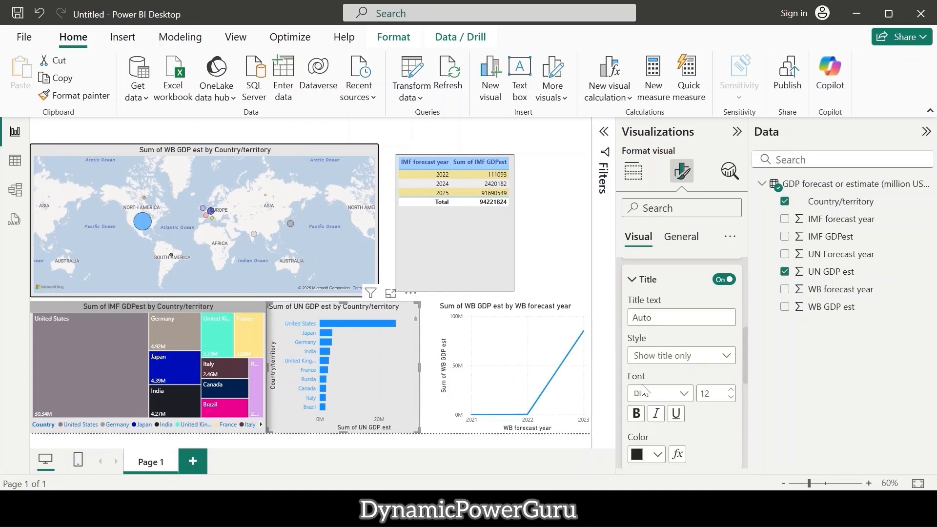
scroll(642, 391, "down", 1)
left_click(654, 409)
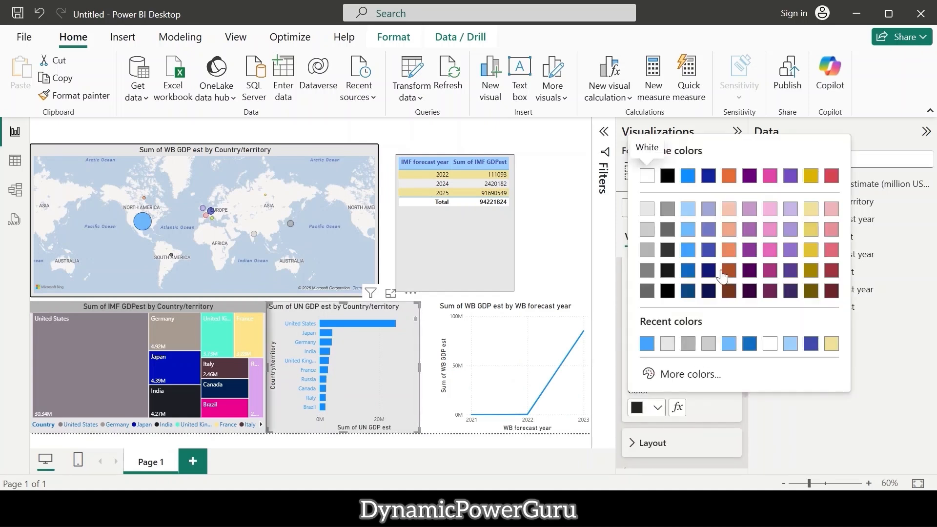
left_click(713, 191)
Color the bar chart's X-axis values light blue and its X-axis title dark blue
scroll(696, 293, "down", 3)
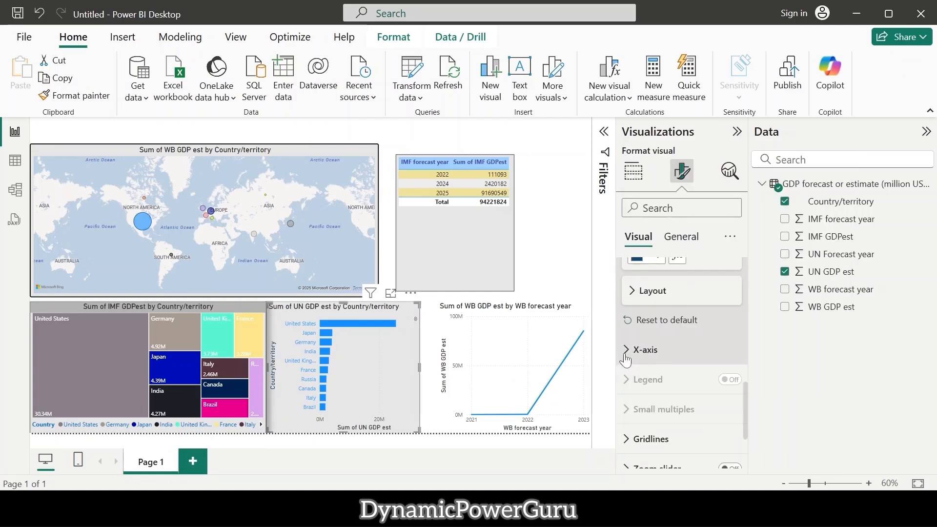
left_click(626, 360)
scroll(629, 352, "down", 12)
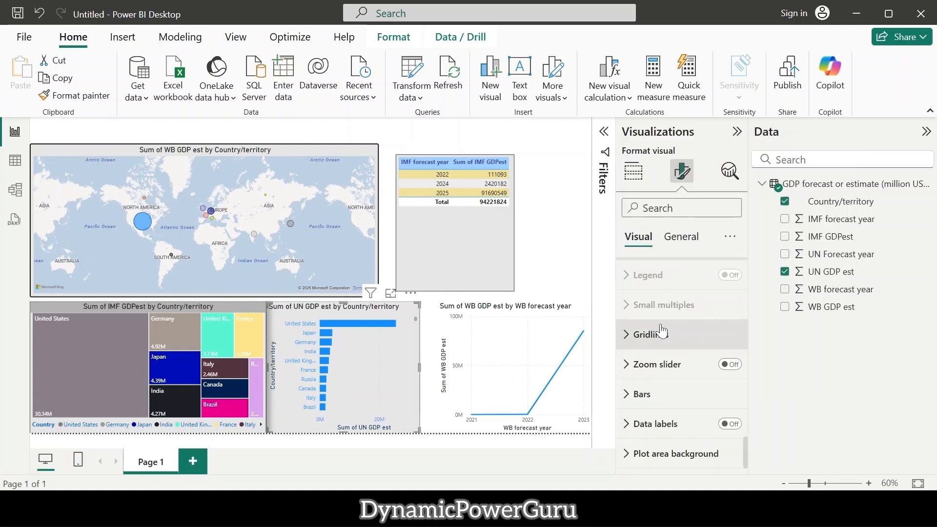
Change the fill color of all bars in the UN GDP bar chart to the lightest theme blue
left_click(628, 395)
scroll(629, 404, "down", 2)
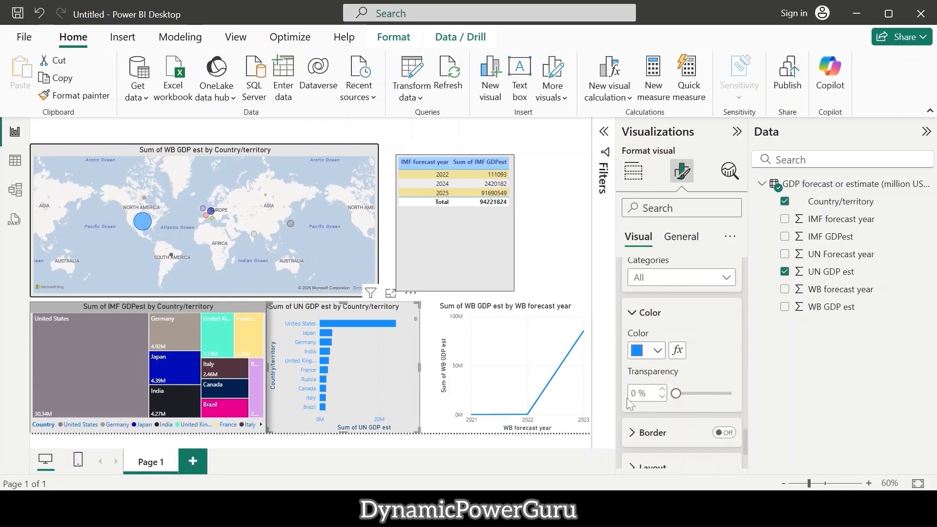
left_click(645, 304)
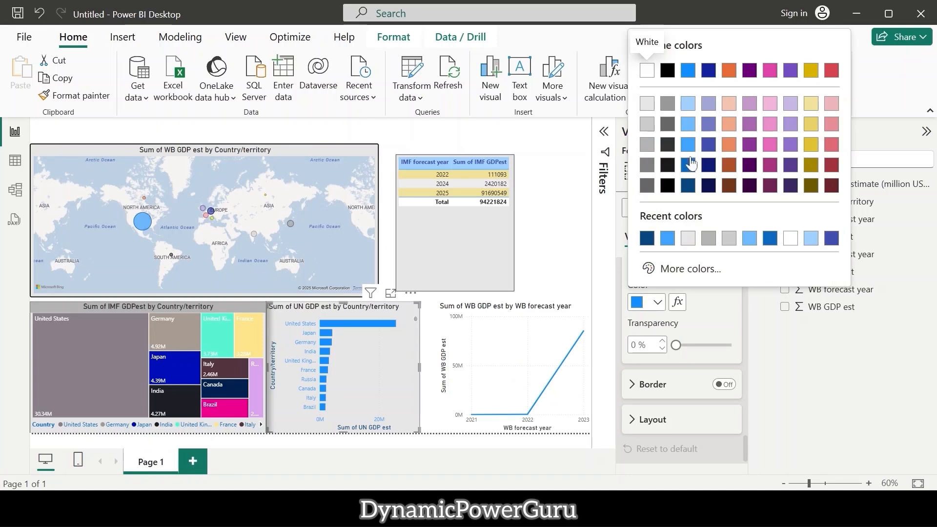
left_click(689, 107)
scroll(707, 377, "down", 2)
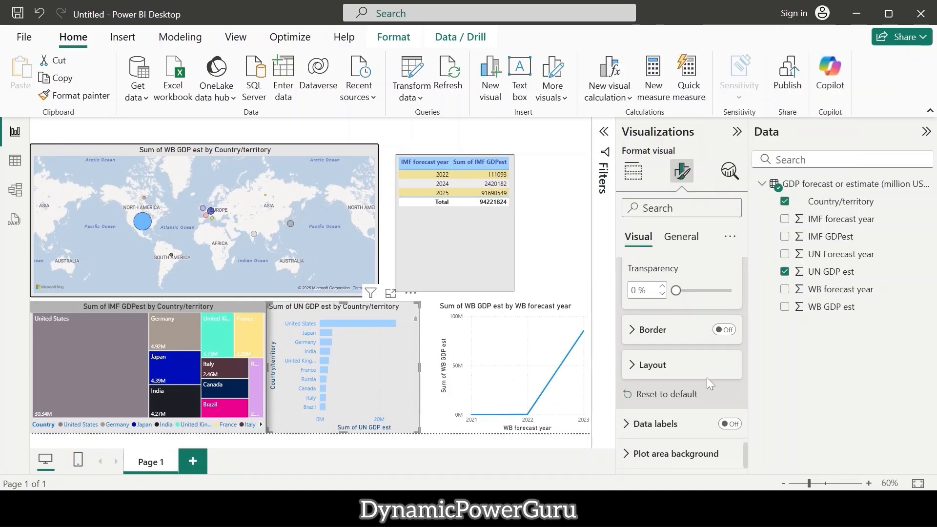
Turn on the border around the bars and the data labels of the UN GDP bar chart
left_click(724, 330)
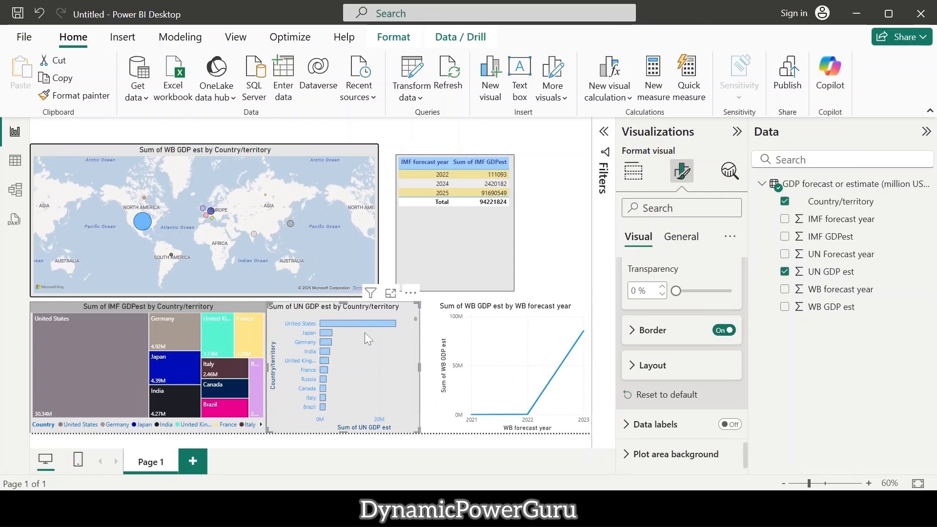
left_click(727, 425)
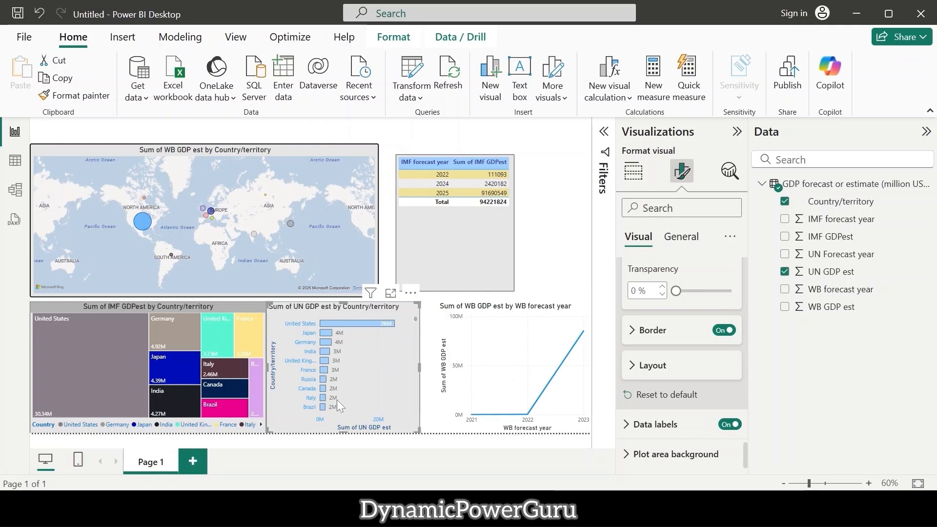
left_click(630, 425)
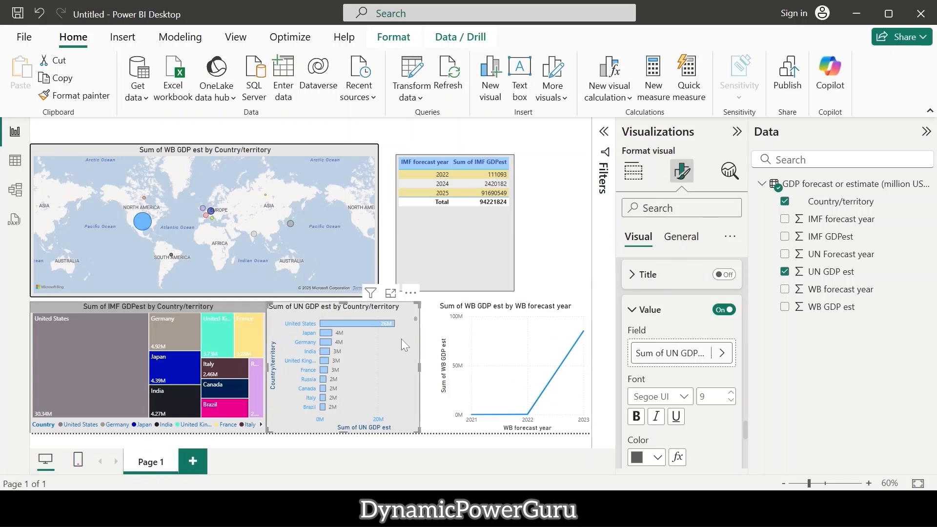
Set the background color of the WB GDP line chart to light gray and turn on its visual border
left_click(585, 313)
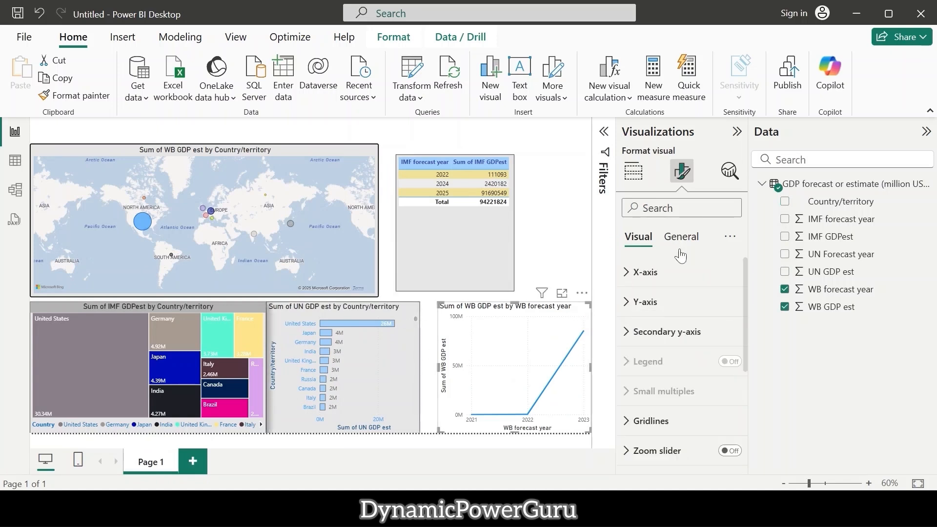
left_click(680, 238)
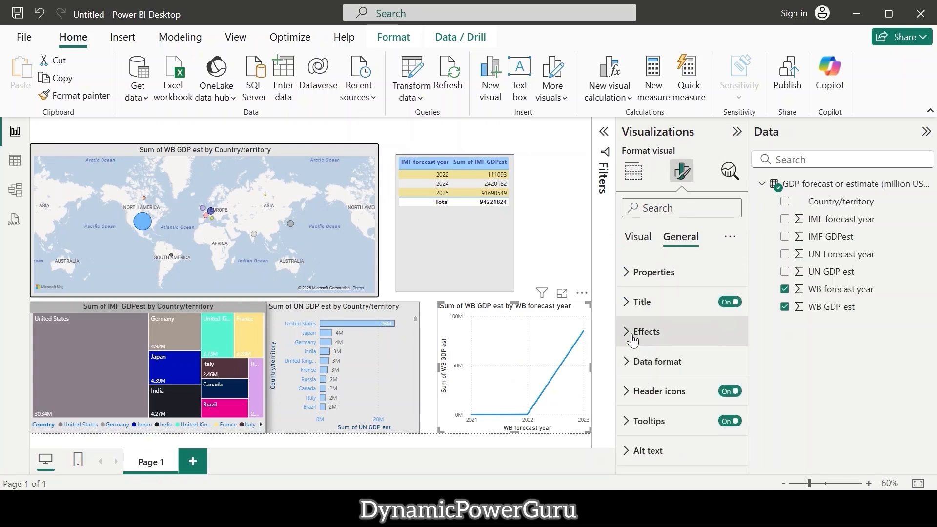
left_click(638, 236)
left_click(678, 240)
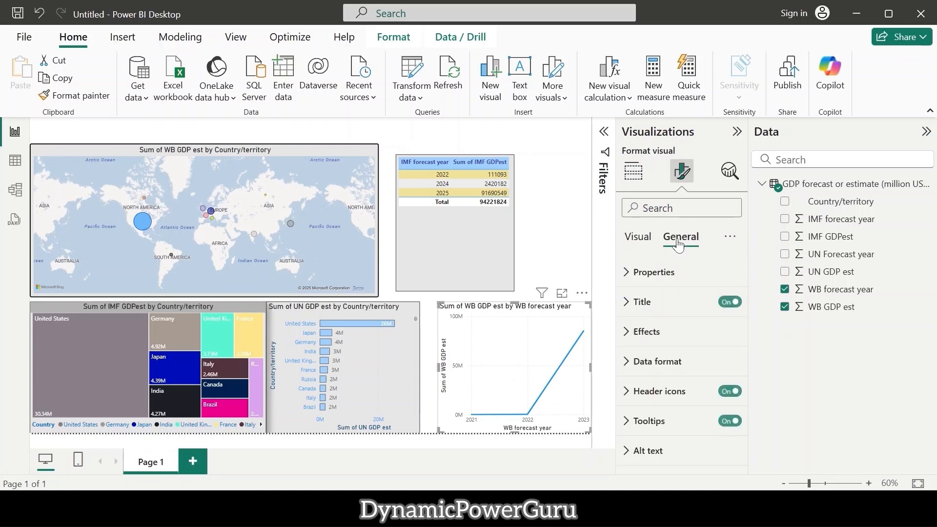
left_click(633, 334)
scroll(645, 341, "down", 2)
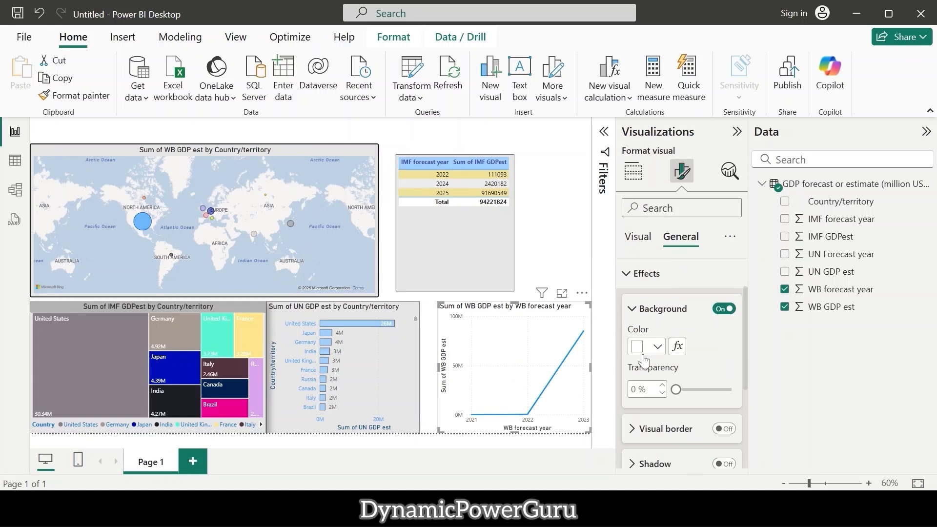
left_click(655, 346)
left_click(647, 147)
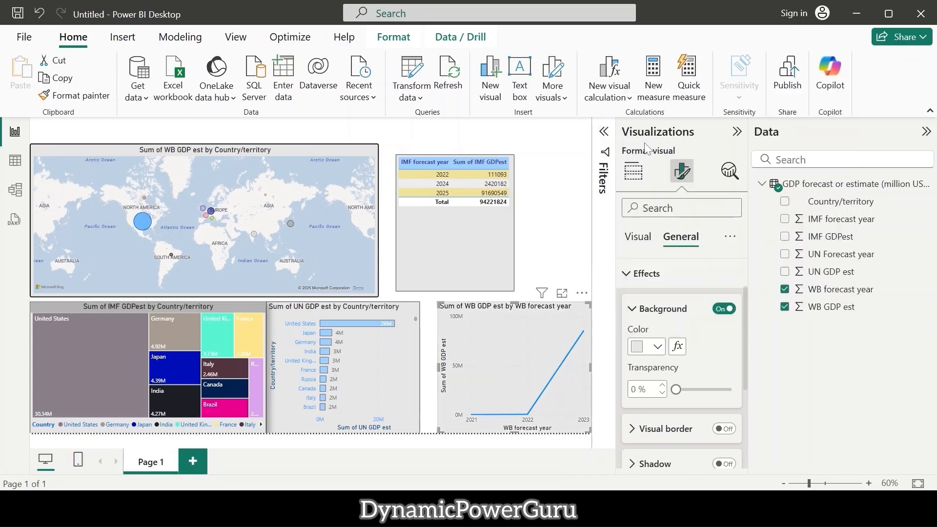
scroll(696, 391, "down", 3)
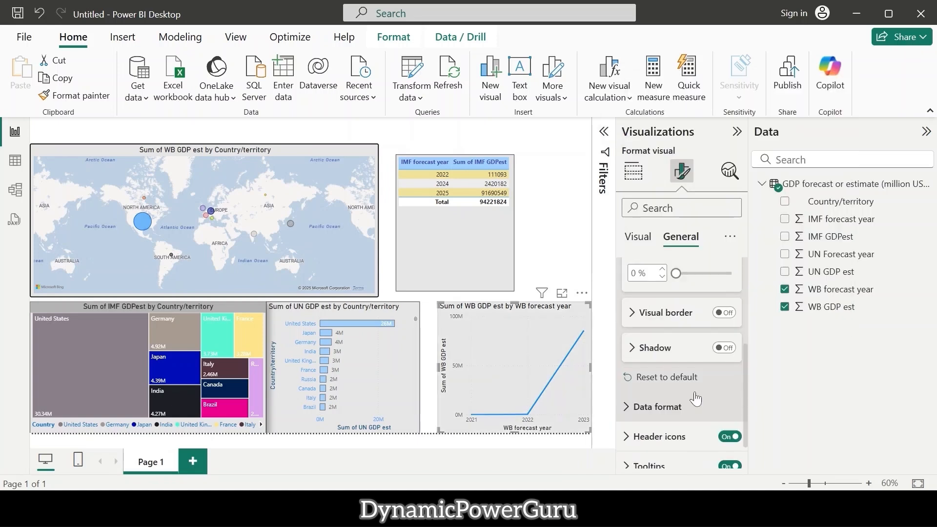
left_click(725, 297)
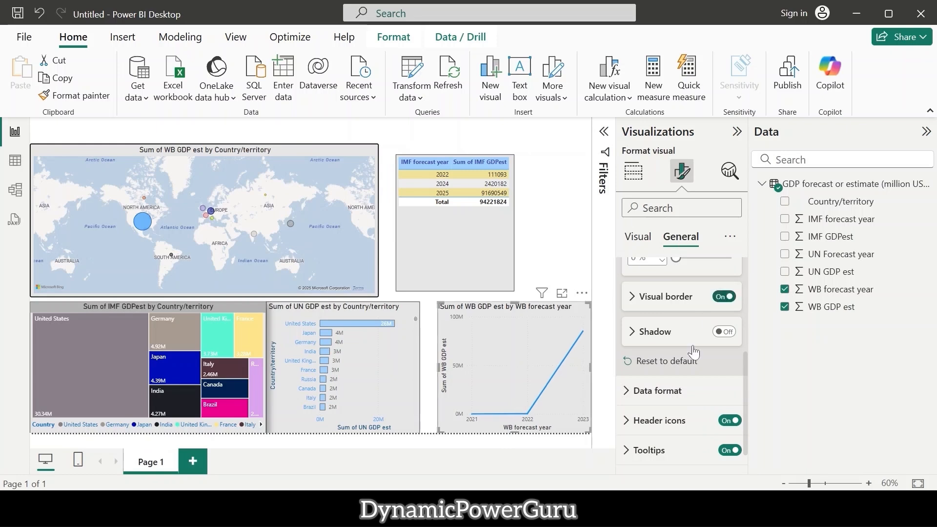
Center the title of the WB GDP line chart and give it a medium gray background
scroll(663, 377, "up", 5)
left_click(627, 305)
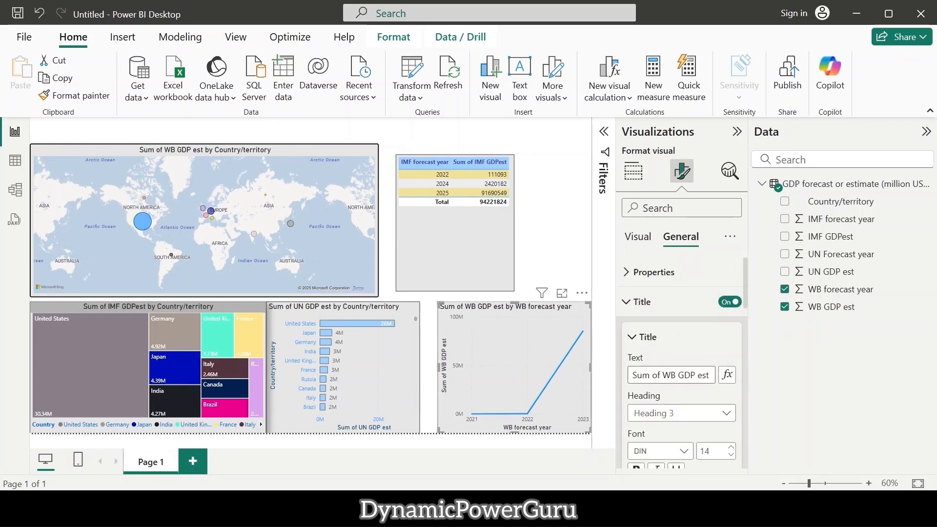
scroll(661, 403, "down", 3)
left_click(657, 394)
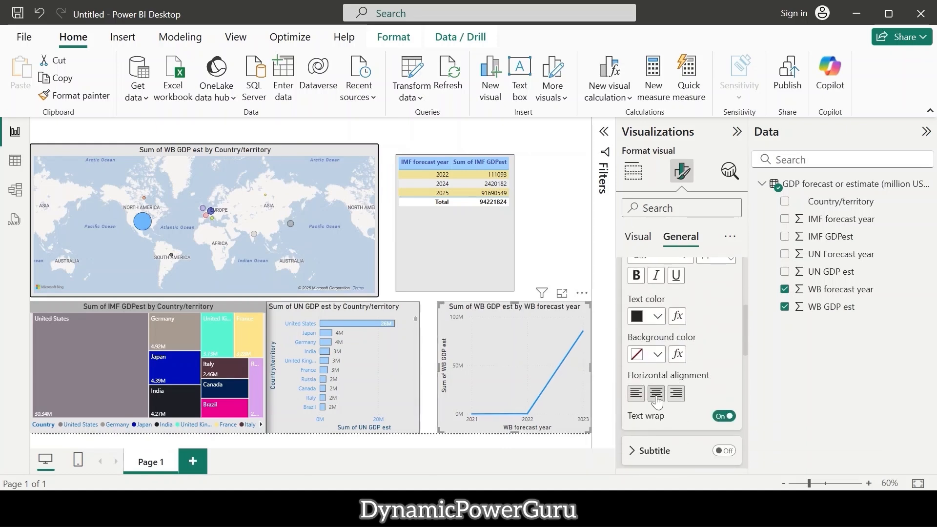
left_click(658, 354)
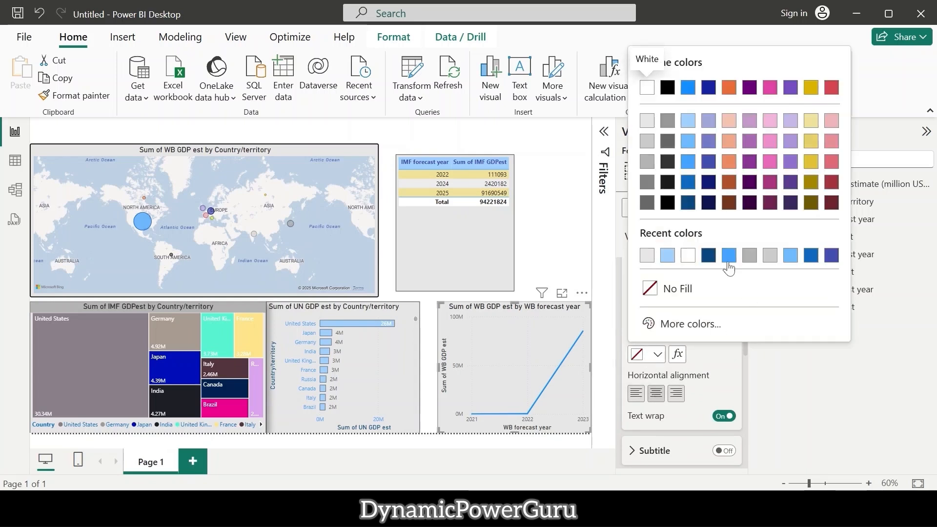
left_click(648, 163)
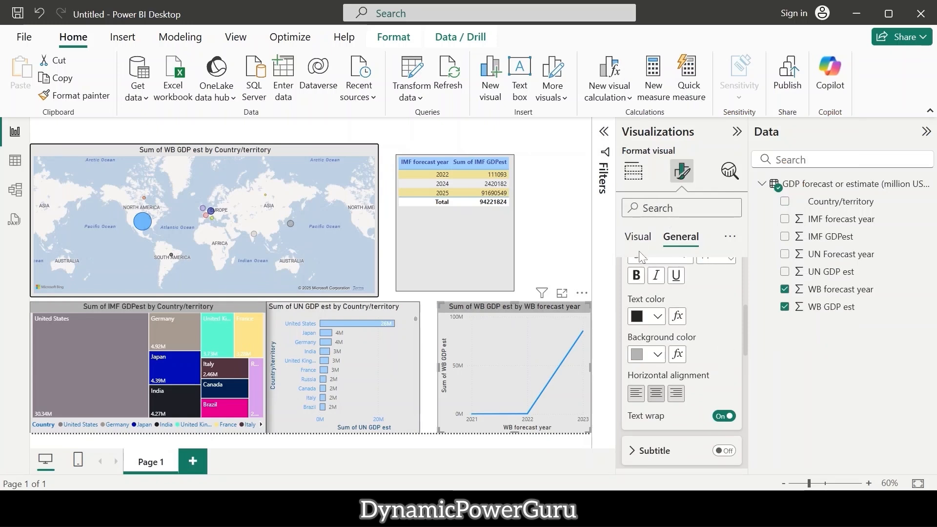
mouse_move(499, 430)
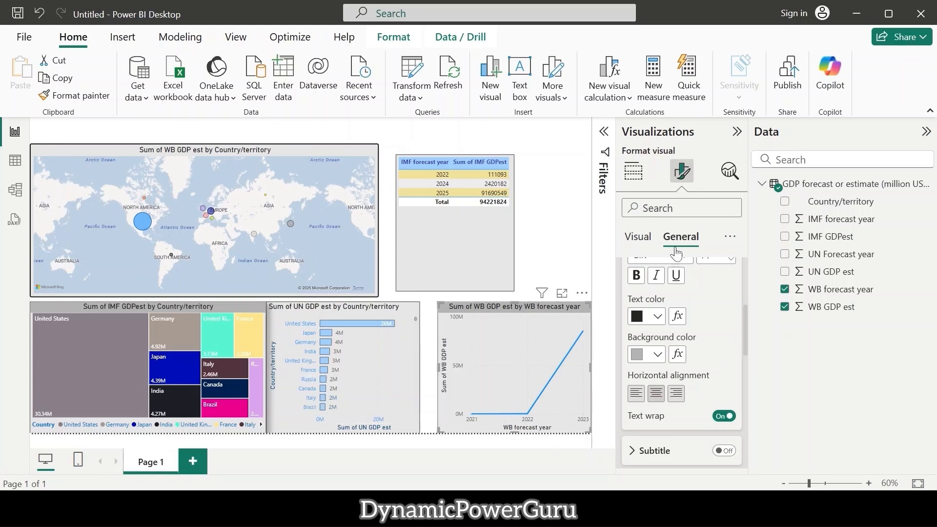
Try the Categorical type on the line chart's X-axis and switch it back to Continuous
left_click(638, 237)
scroll(675, 369, "up", 5)
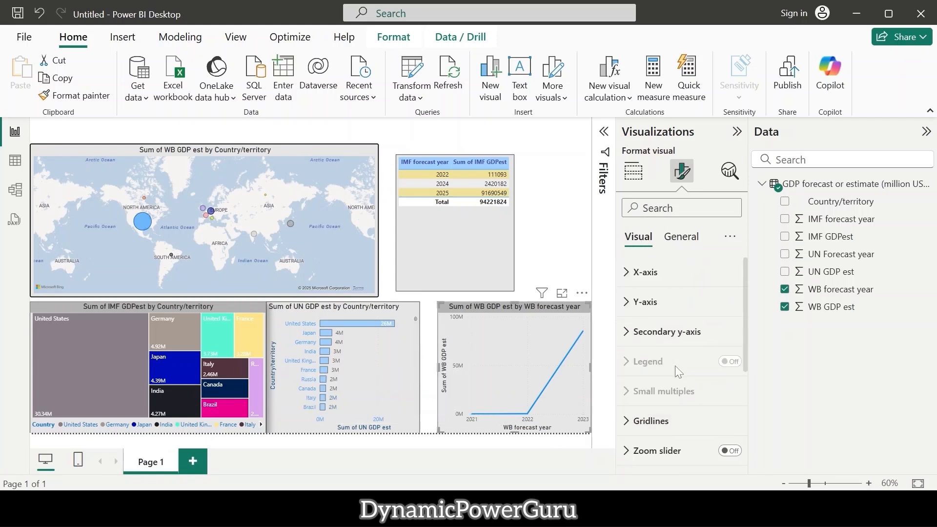
left_click(638, 272)
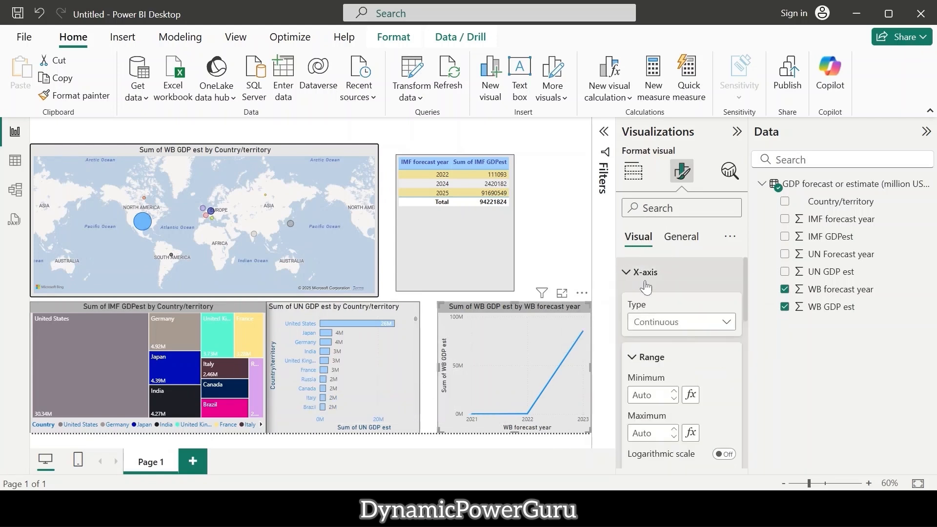
scroll(692, 344, "down", 2)
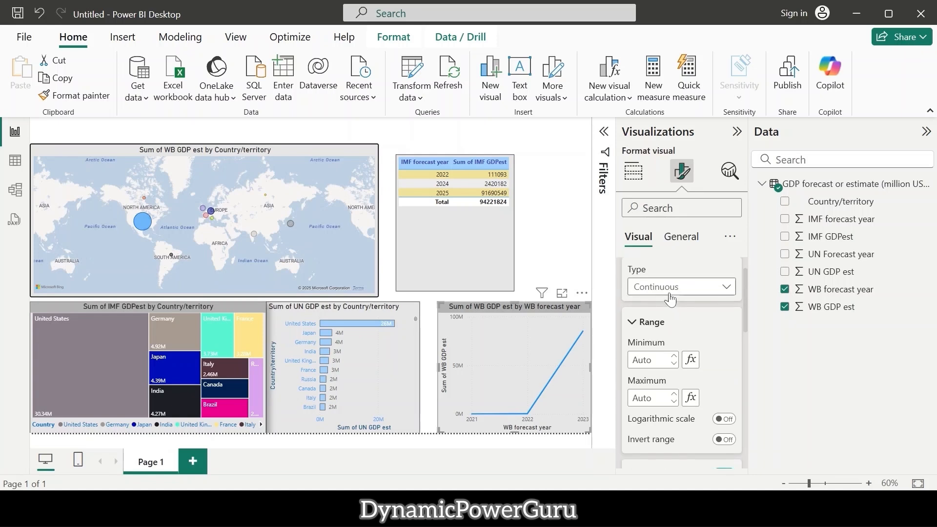
left_click(673, 292)
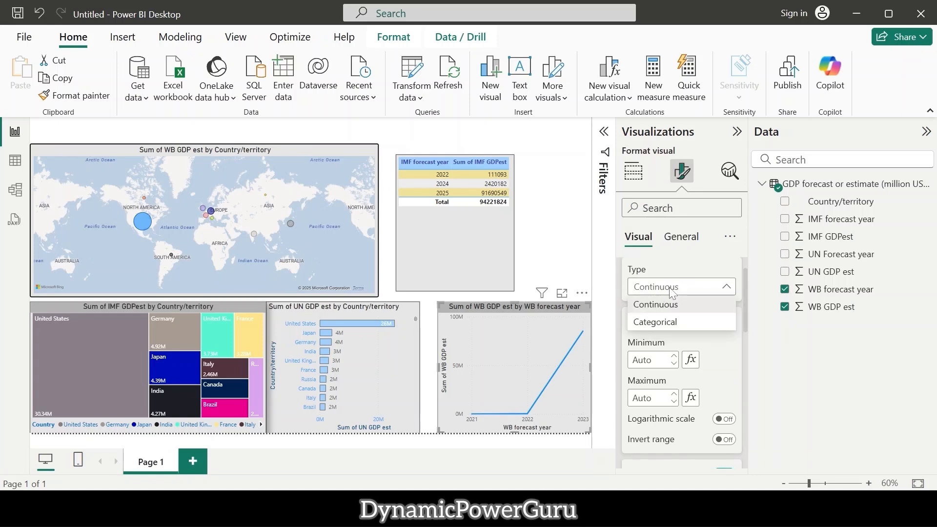
left_click(664, 323)
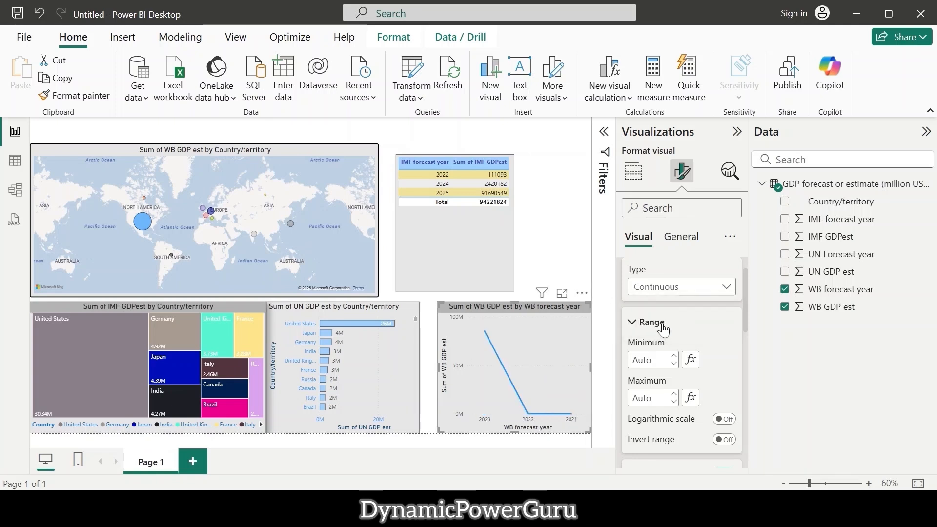
left_click(644, 292)
left_click(655, 305)
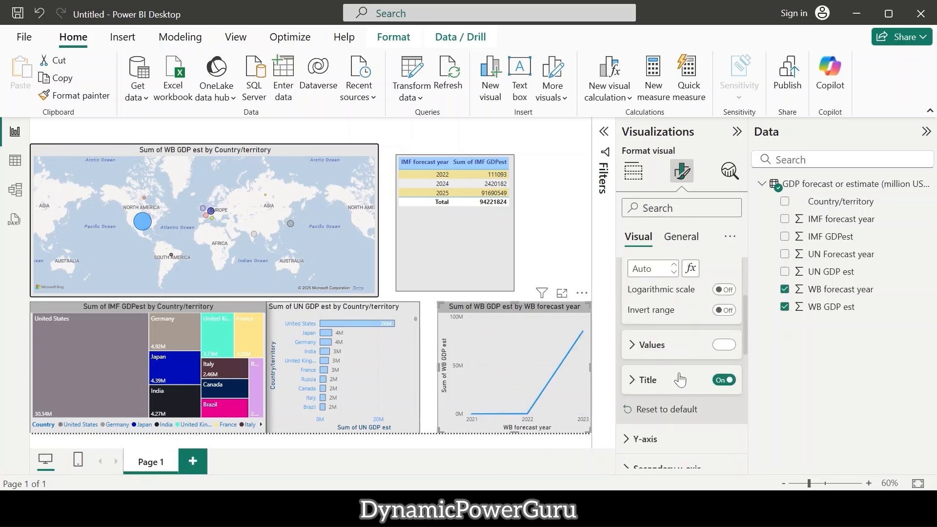
Color the line chart's X-axis values medium blue and its X-axis title dark blue
left_click(680, 379)
left_click(633, 281)
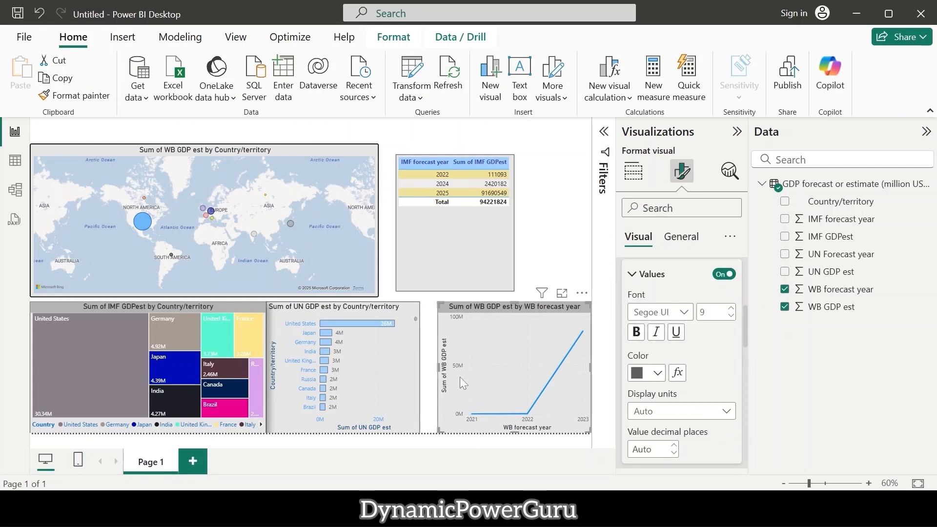
left_click(656, 374)
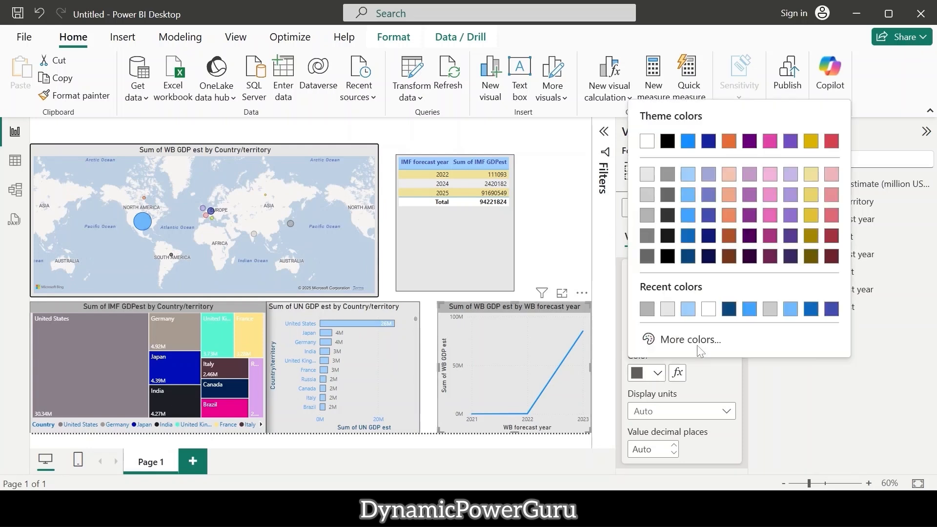
left_click(685, 244)
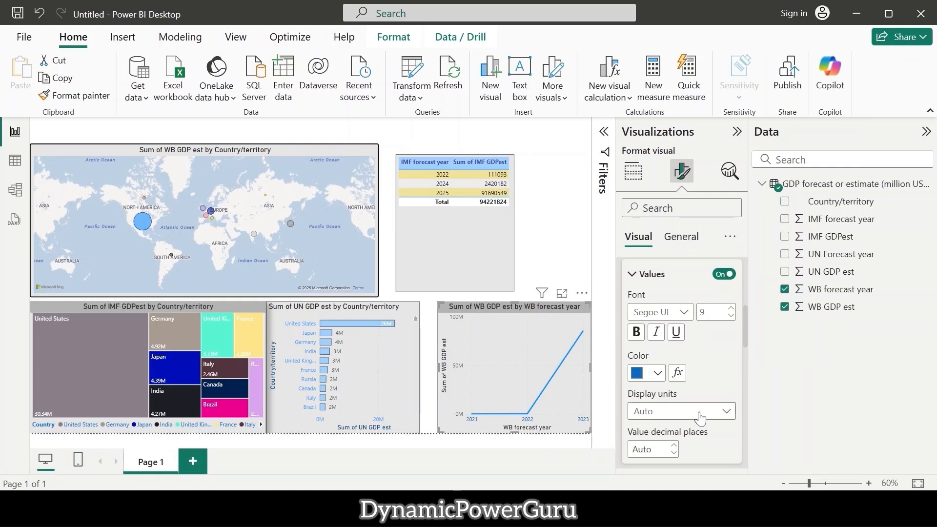
scroll(655, 307, "down", 2)
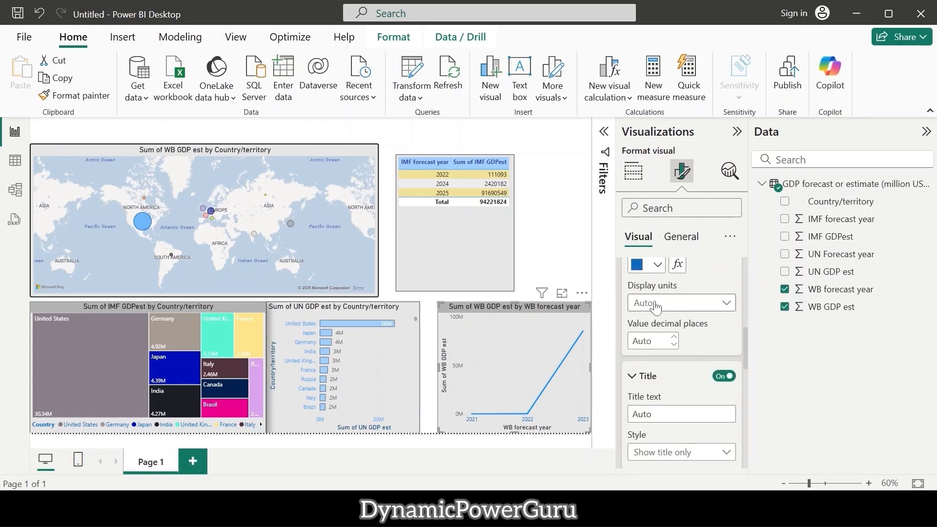
scroll(703, 416, "down", 2)
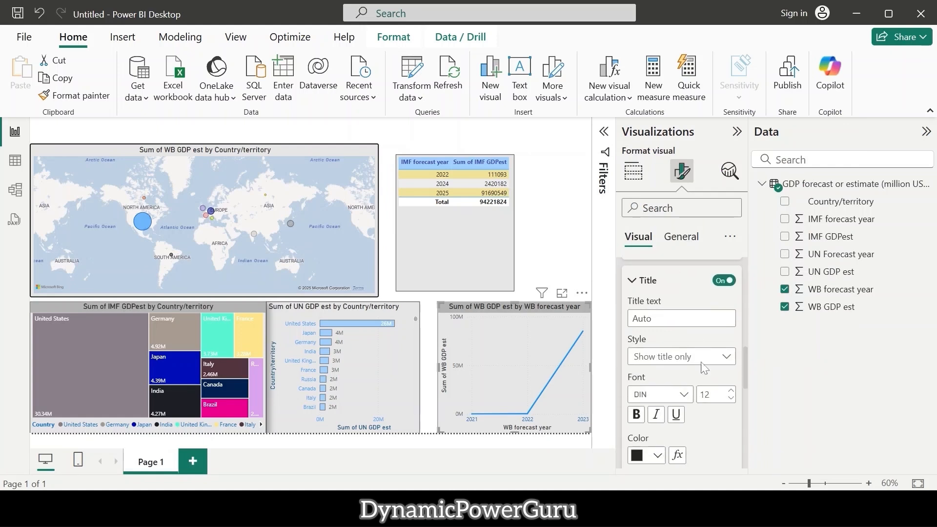
scroll(674, 401, "down", 2)
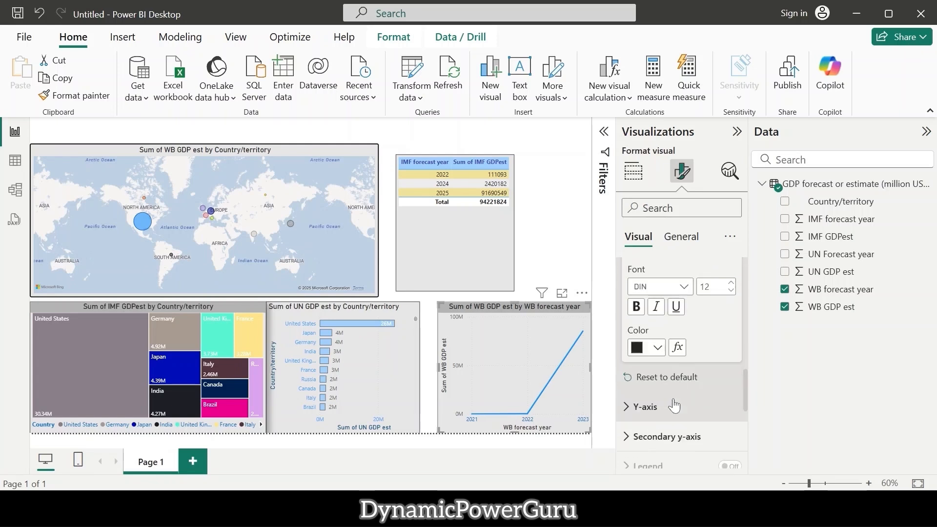
left_click(657, 348)
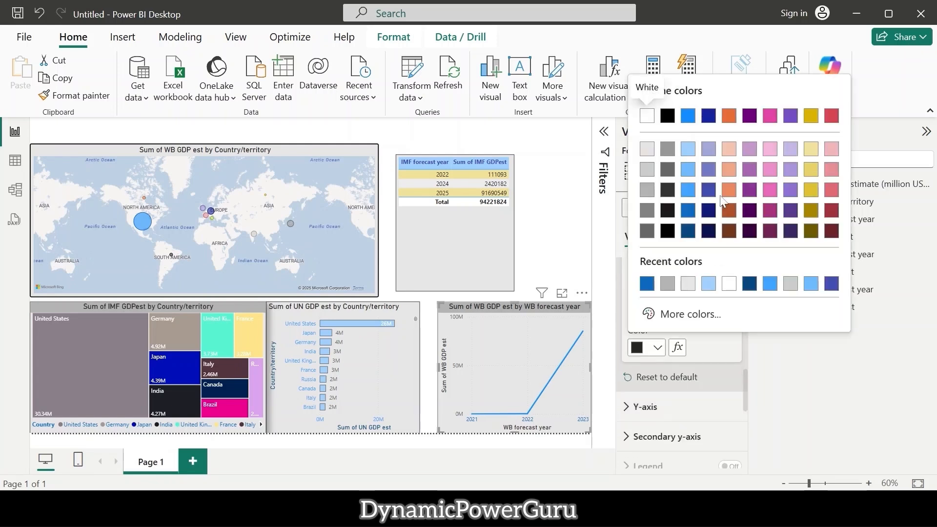
left_click(688, 231)
Turn on the shade area and the data labels of the WB GDP line chart
scroll(685, 388, "down", 2)
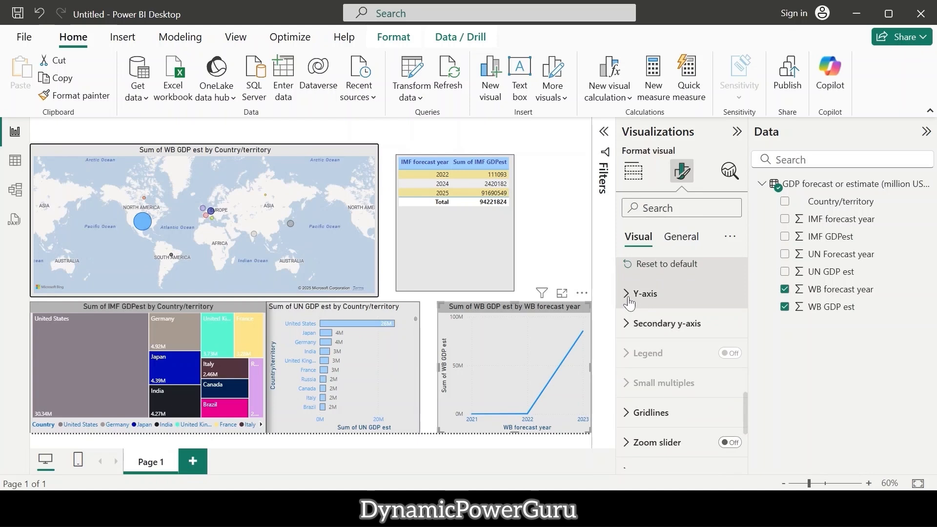
scroll(630, 304, "down", 3)
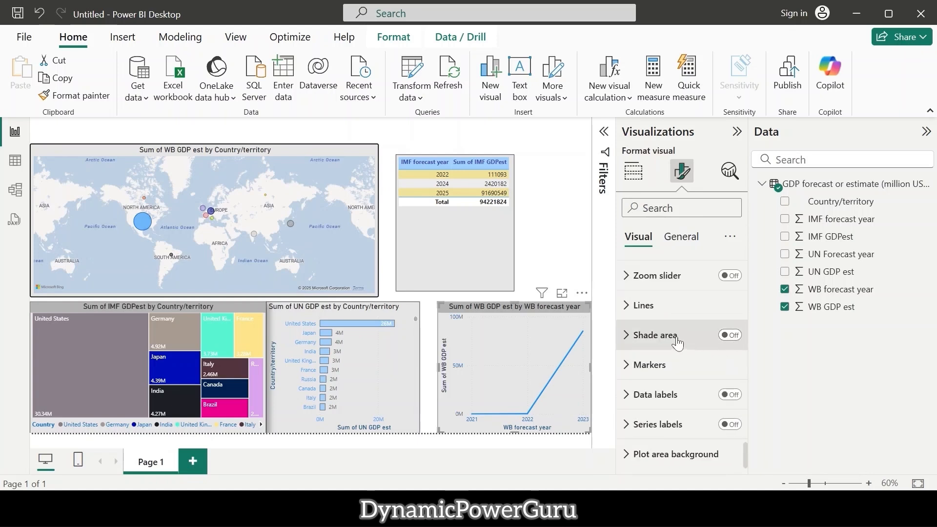
left_click(730, 336)
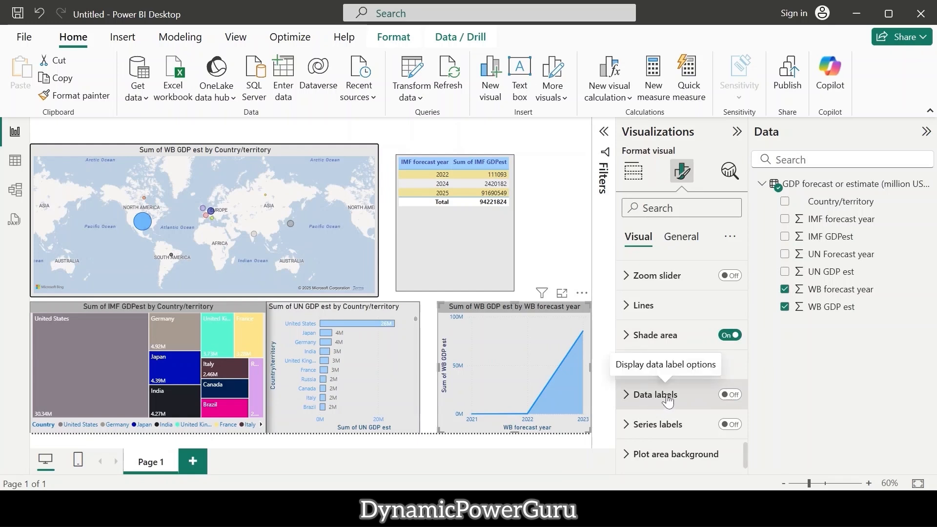
left_click(728, 395)
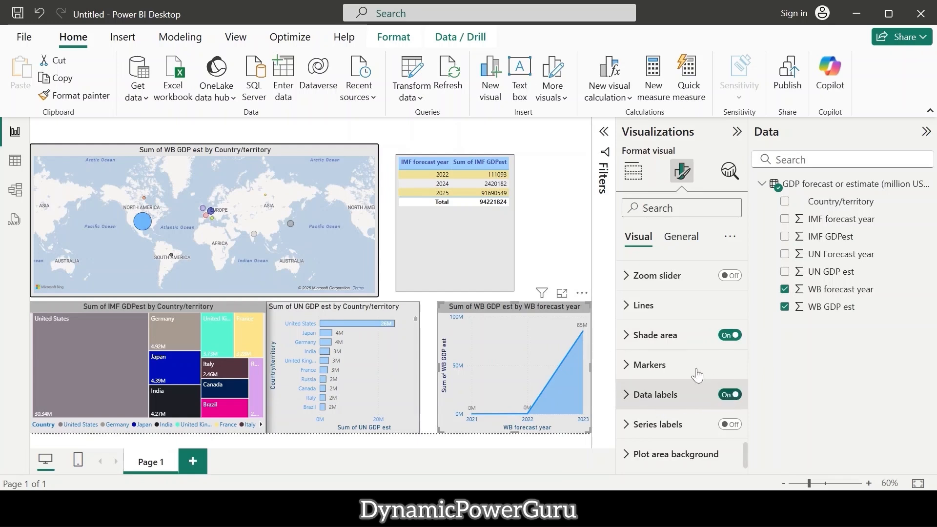
mouse_move(584, 326)
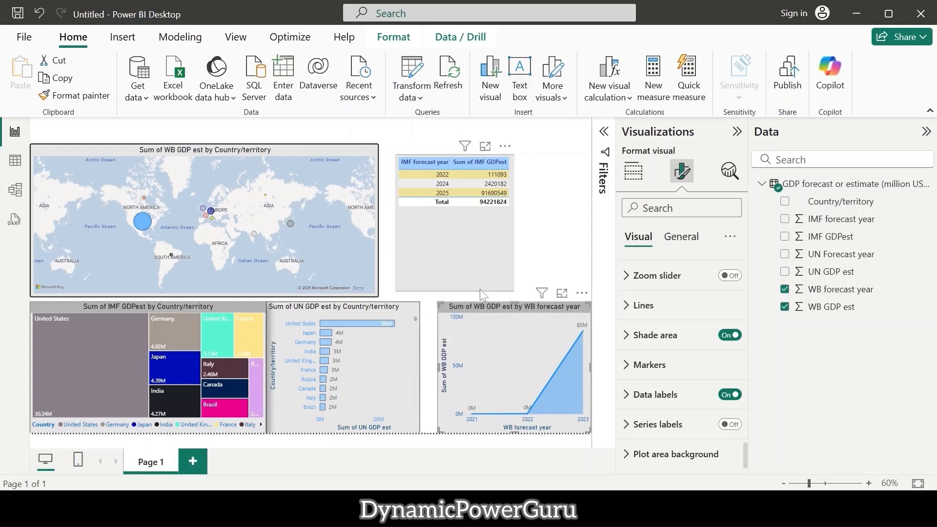
Add a slicer for IMF forecast year beside the table and reduce its height to fit the range slider
left_click(562, 243)
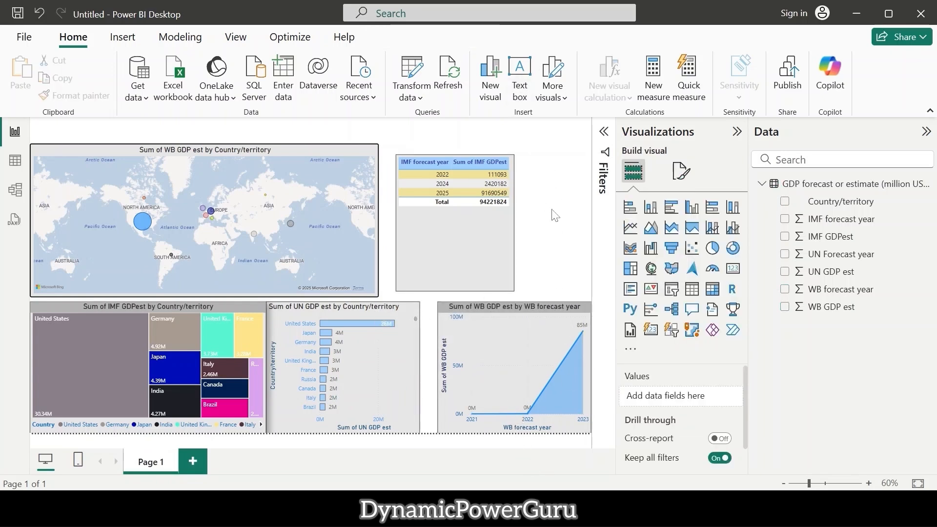
left_click(673, 290)
left_click_drag(830, 219, 683, 406)
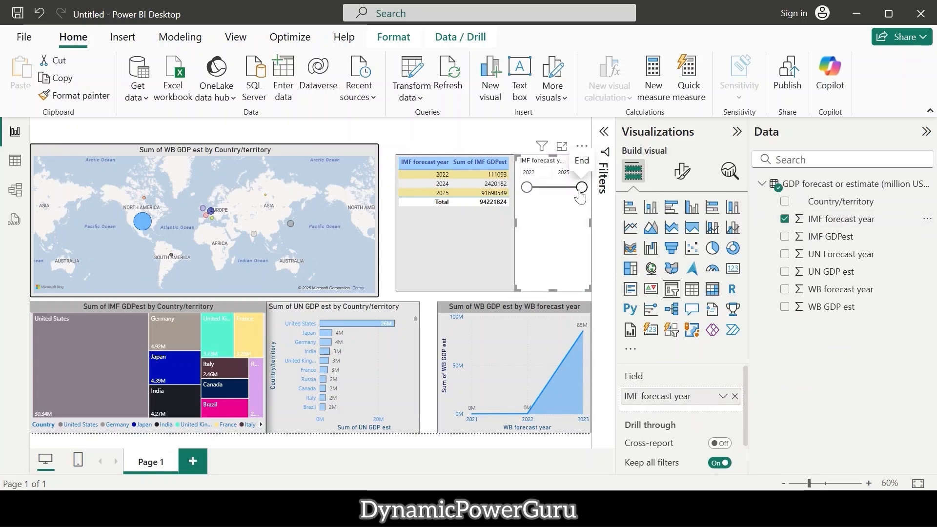
left_click_drag(581, 193, 560, 195)
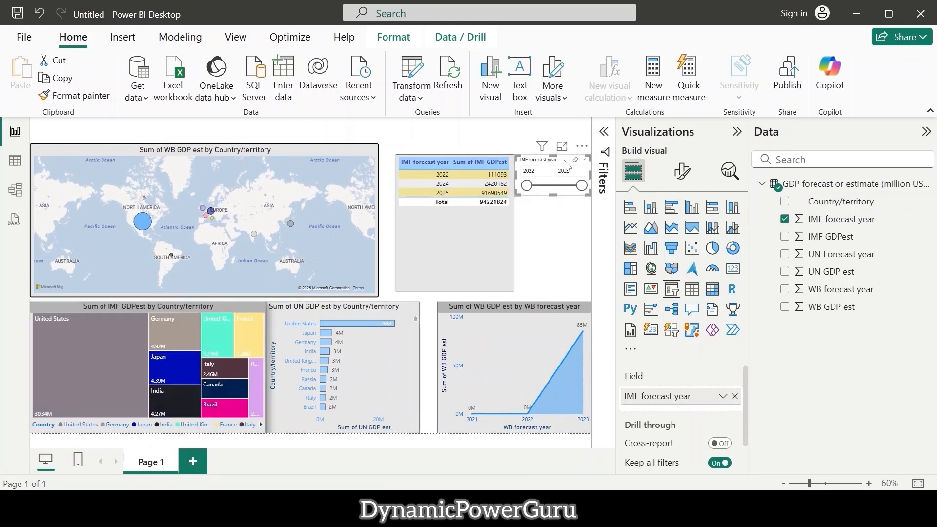
Set the background color of the IMF forecast year slicer to light gray
left_click(680, 183)
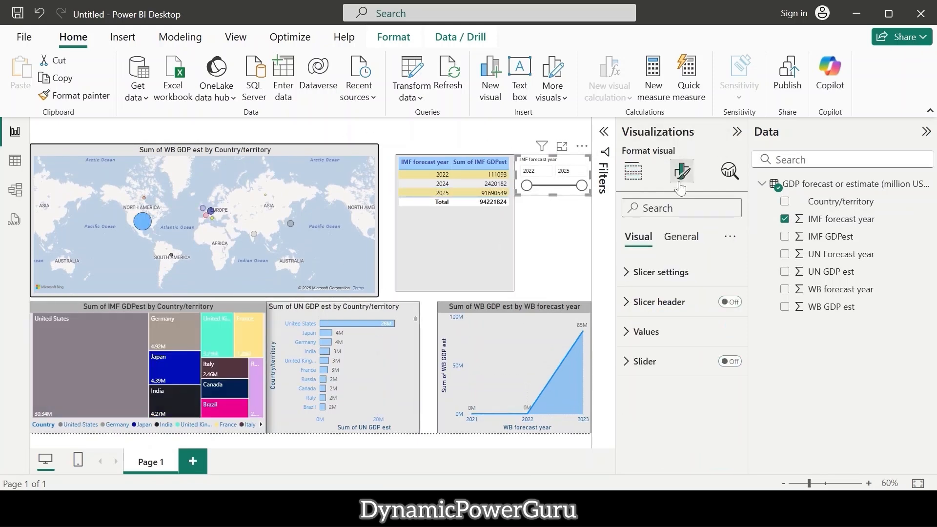
left_click(681, 237)
left_click(633, 332)
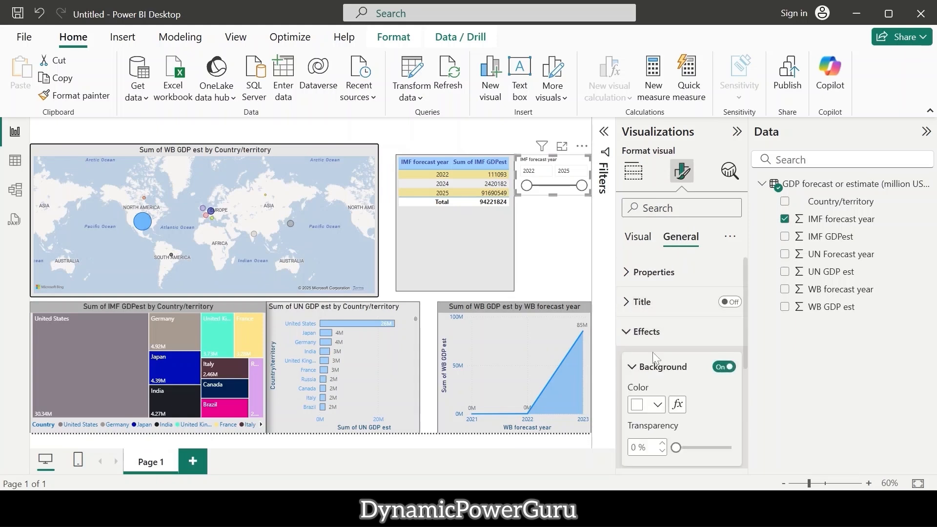
scroll(652, 352, "down", 1)
left_click(657, 365)
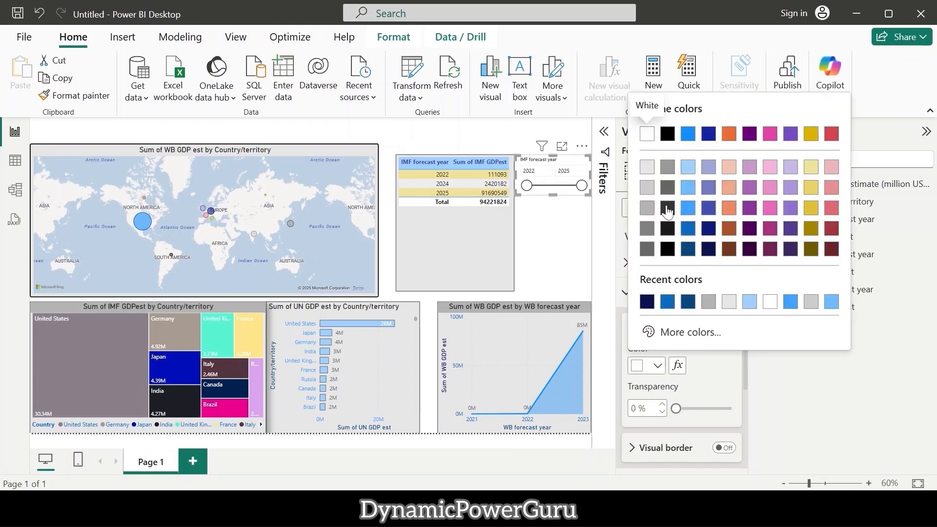
left_click(648, 169)
Try the Vertical list style on the IMF forecast year slicer and return it to Between
left_click(639, 238)
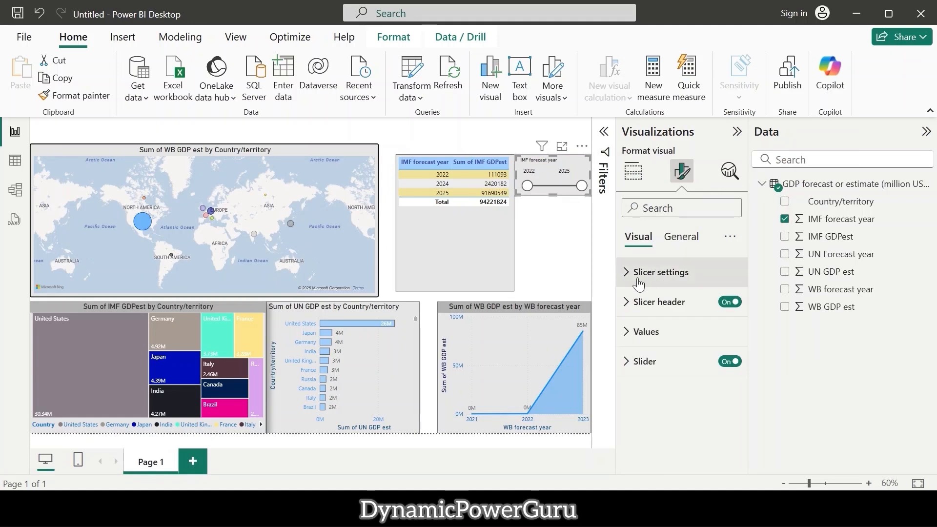
left_click(626, 278)
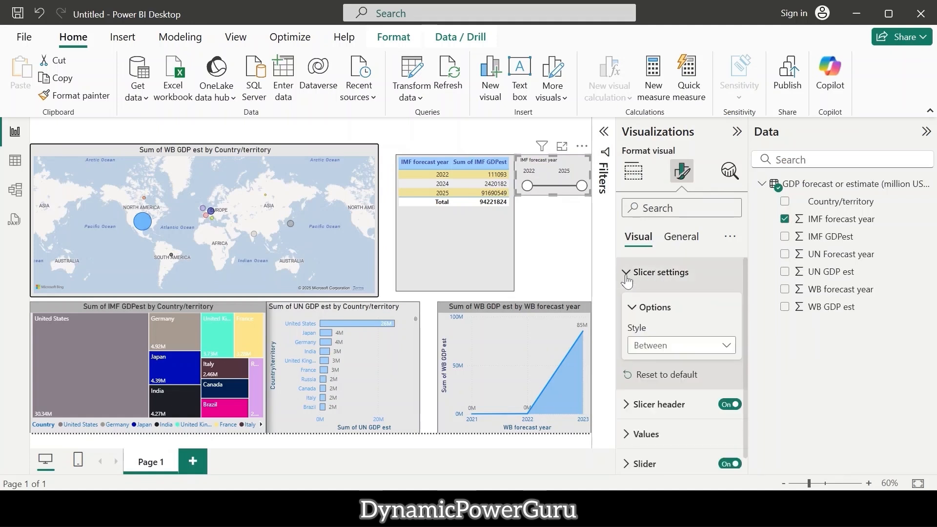
left_click(659, 345)
left_click(657, 366)
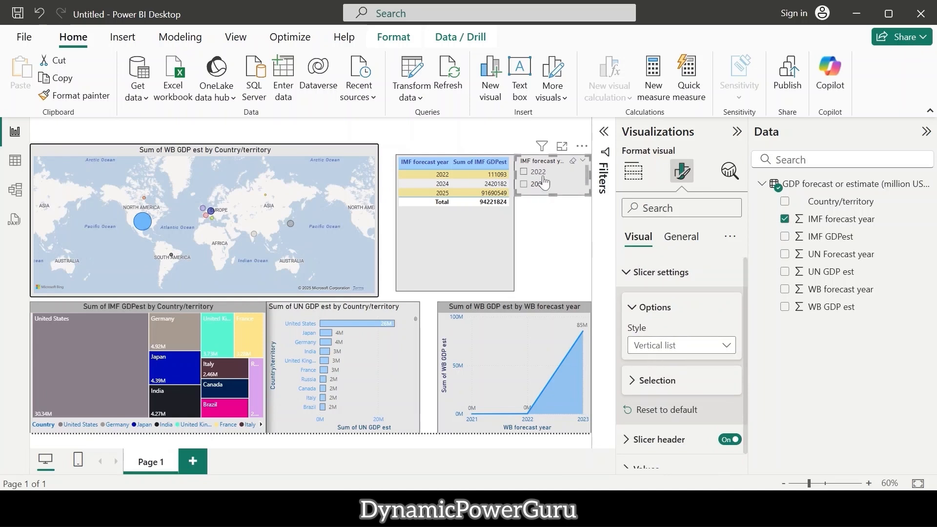
scroll(546, 181, "down", 1)
scroll(545, 182, "up", 1)
left_click(654, 346)
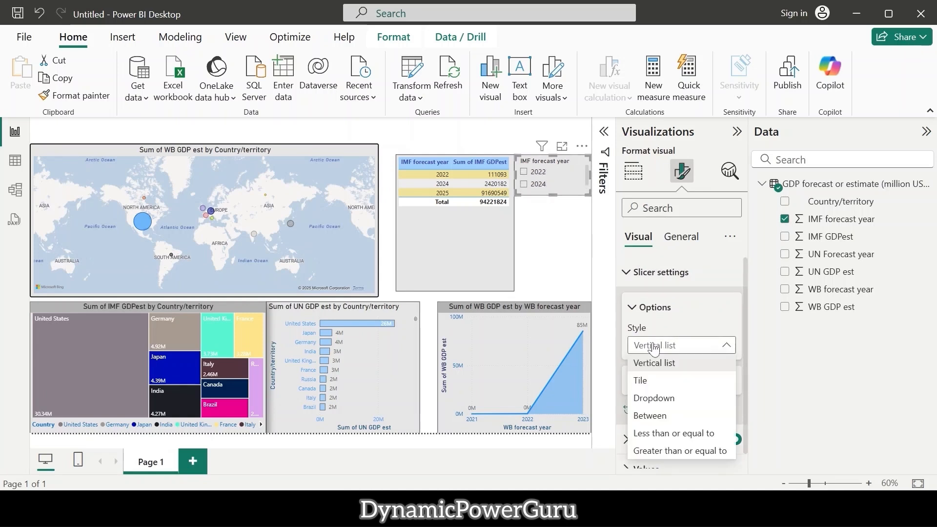
left_click(670, 418)
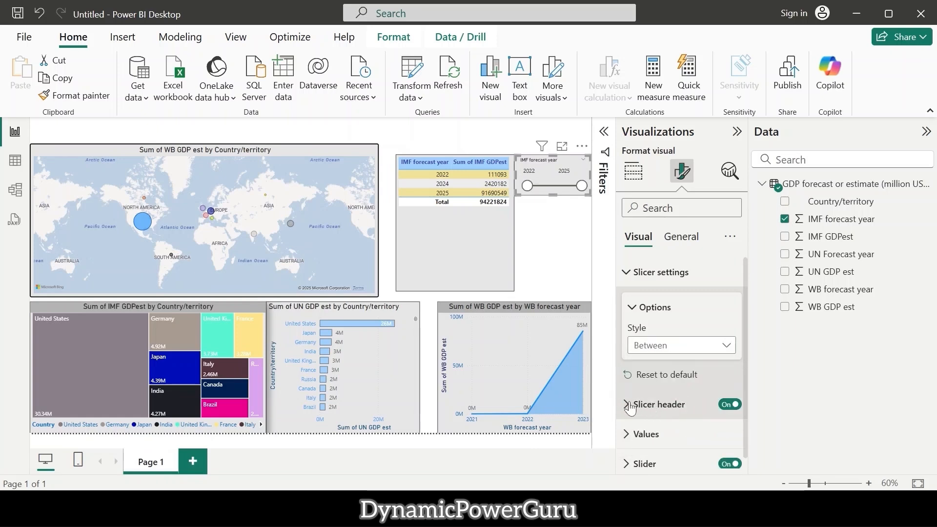
Recolor the slicer's header text, give the header a white background, and format the year values as purple-blue text on light blue
left_click(630, 405)
scroll(644, 386, "down", 3)
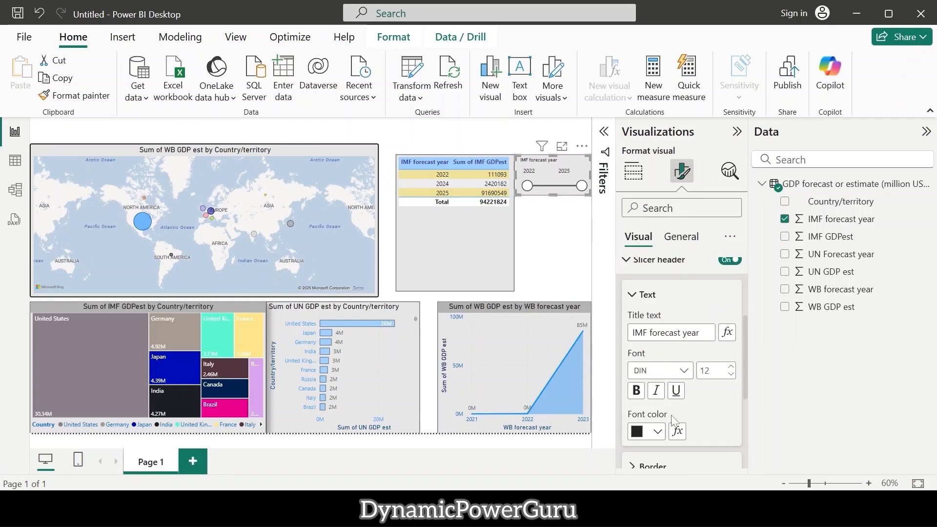
left_click(657, 432)
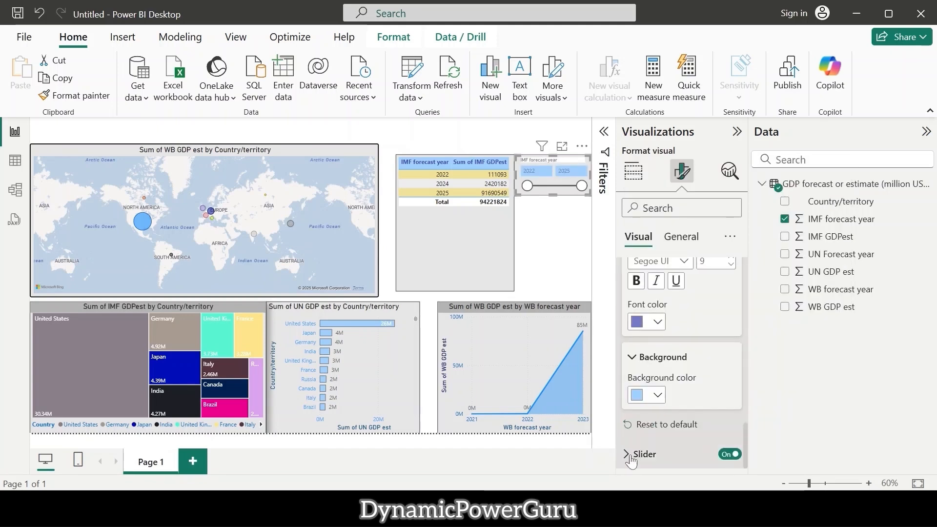
Try white as the slider color of the IMF forecast year slicer, and set it to dark gray instead
left_click(630, 455)
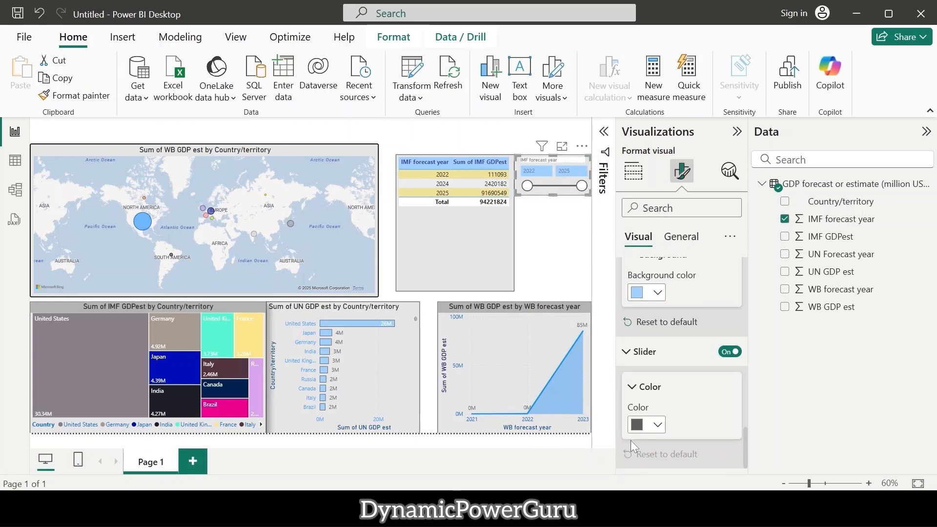
left_click(640, 429)
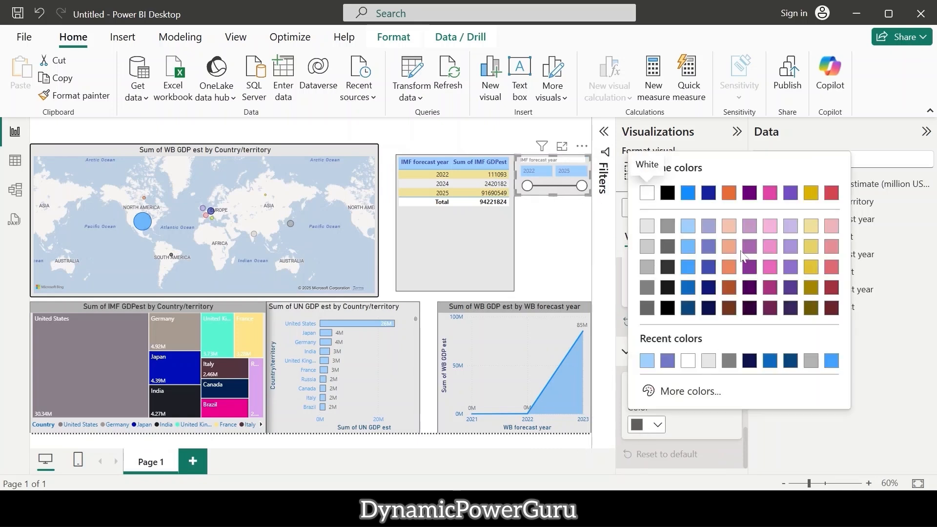
left_click(688, 361)
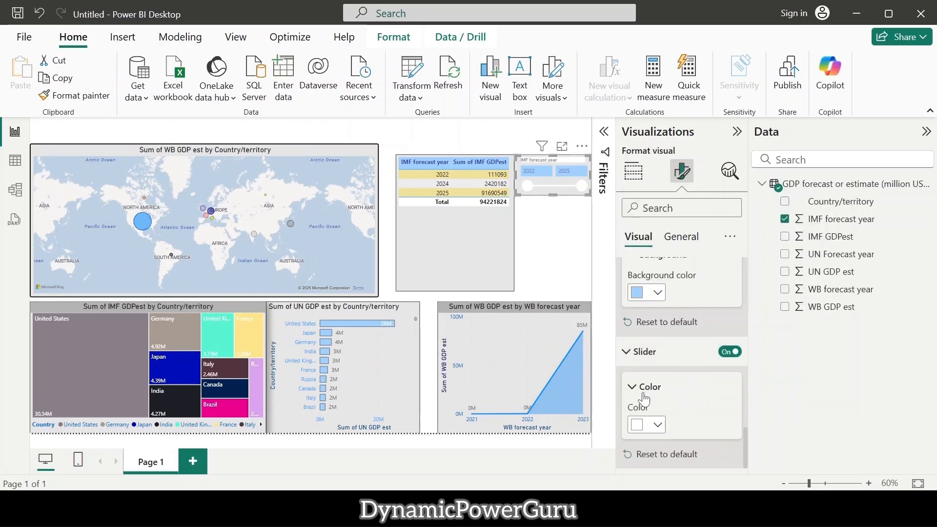
left_click(654, 429)
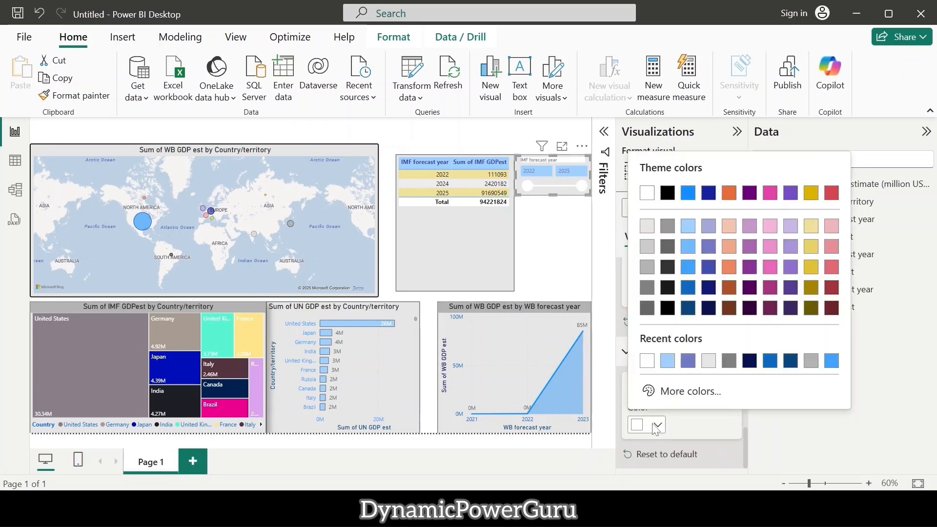
left_click(650, 302)
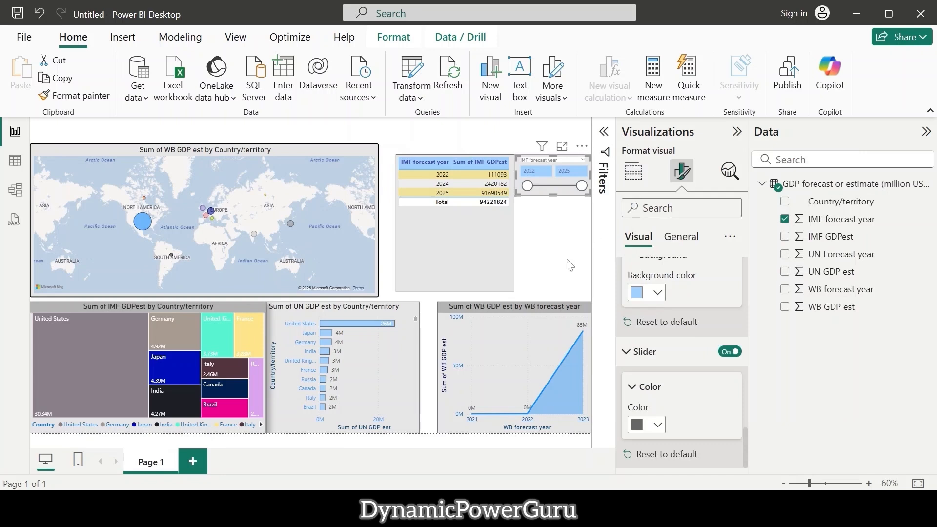
left_click(579, 218)
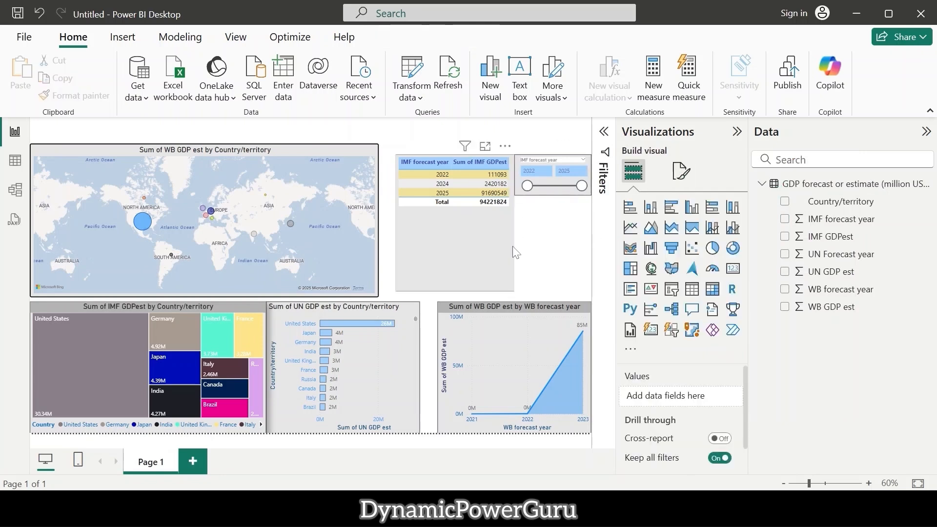
Rearrange the page with the enlarged slicer above the table beside the map and the three charts spaced out in a row below
left_click_drag(472, 216, 455, 194)
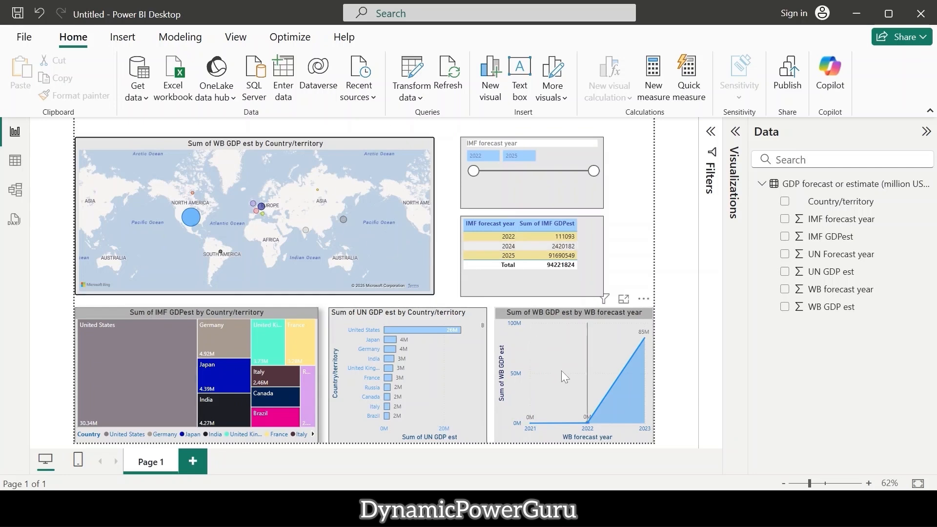
left_click(476, 379)
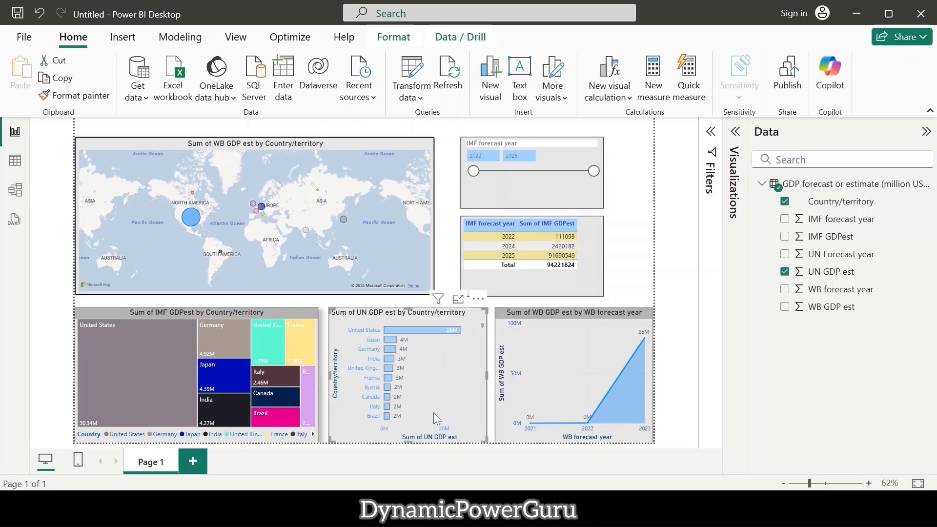